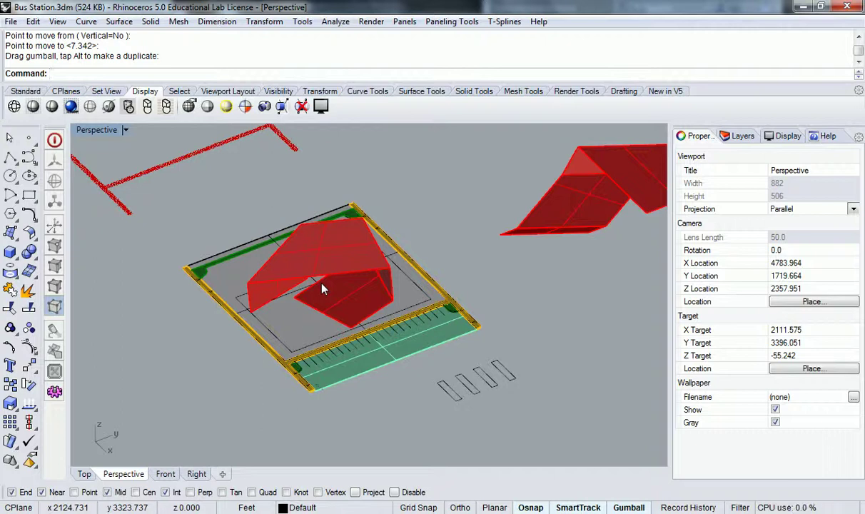
Create a layer named busses, leaving its colour black, and make it the current layer
{"action": "right_click_drag", "start_coordinate": [322, 288], "coordinate": [463, 340]}
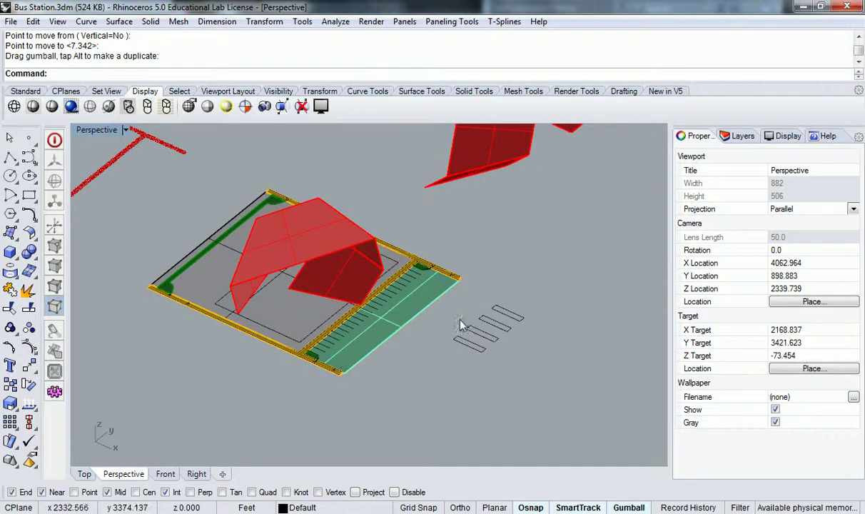
{"action": "left_click", "coordinate": [738, 135]}
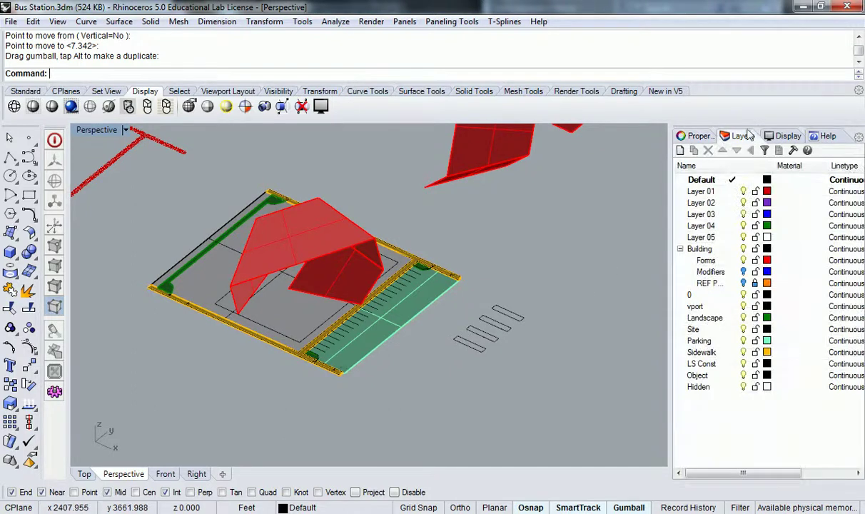
{"action": "left_click", "coordinate": [726, 226]}
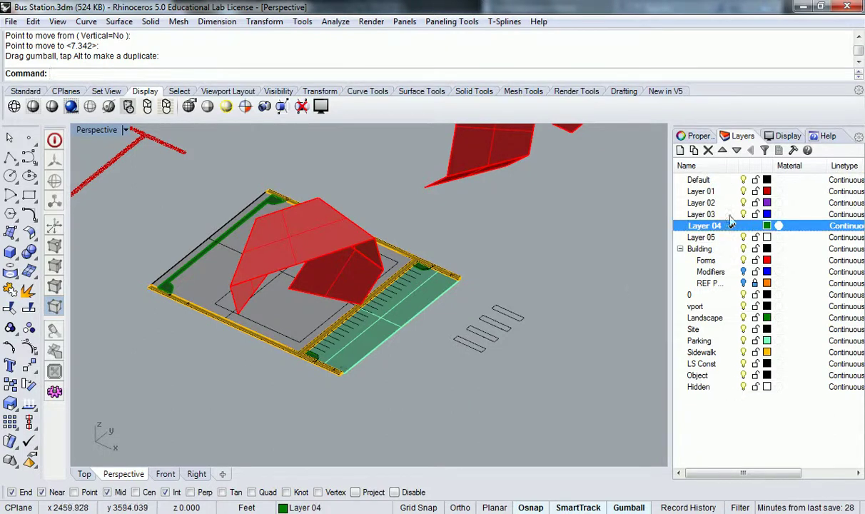
{"action": "left_click", "coordinate": [680, 150]}
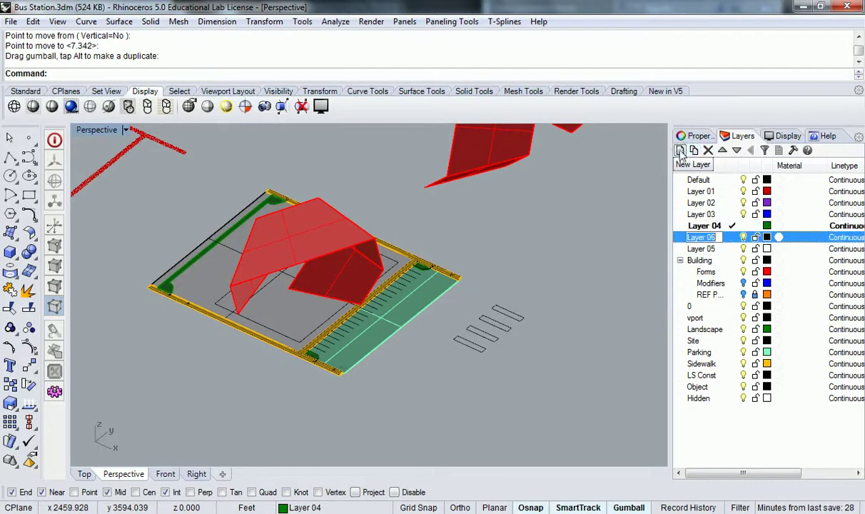
{"action": "type", "text": "busses"}
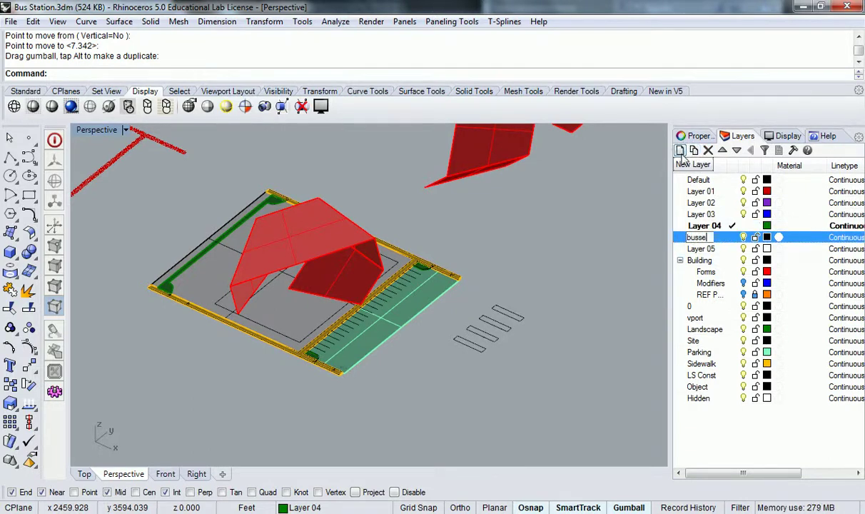
{"action": "left_click", "coordinate": [766, 238]}
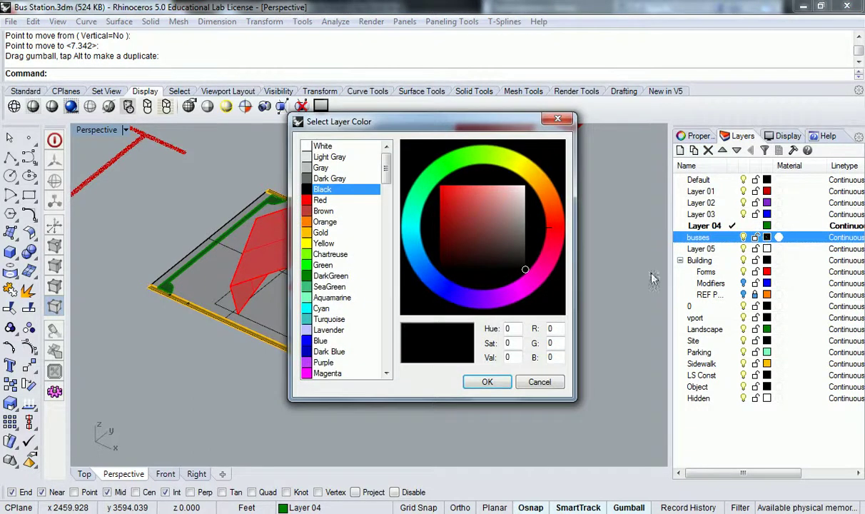
{"action": "left_click", "coordinate": [561, 385]}
{"action": "left_click", "coordinate": [732, 237]}
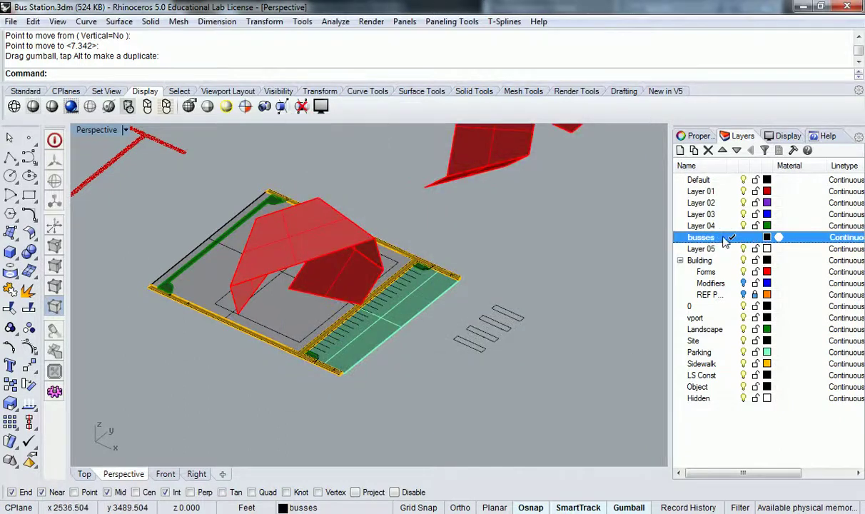
Extrude the four bus rectangles beside the parking lot into solids 10' high
{"action": "right_click_drag", "start_coordinate": [517, 293], "coordinate": [388, 301]}
{"action": "left_click_drag", "start_coordinate": [324, 253], "coordinate": [574, 333]}
{"action": "right_click_drag", "start_coordinate": [479, 374], "coordinate": [493, 331]}
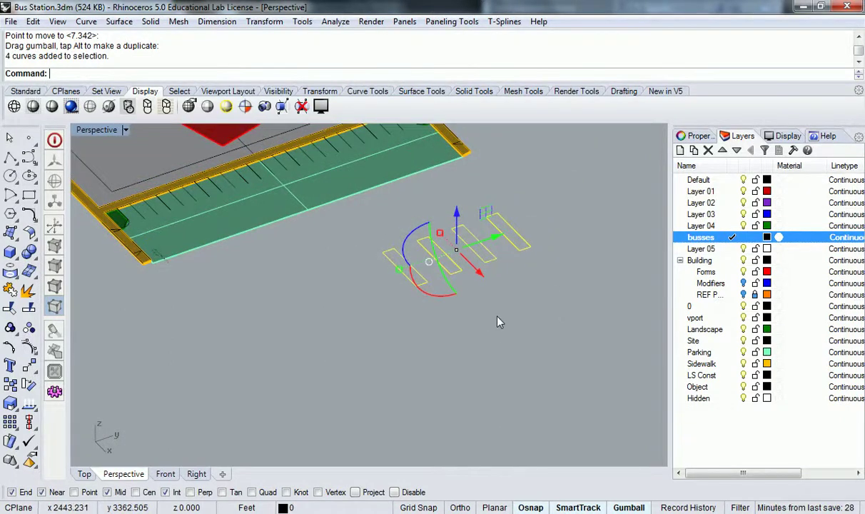
{"action": "type", "text": "Extrude"}
{"action": "key", "text": "Return"}
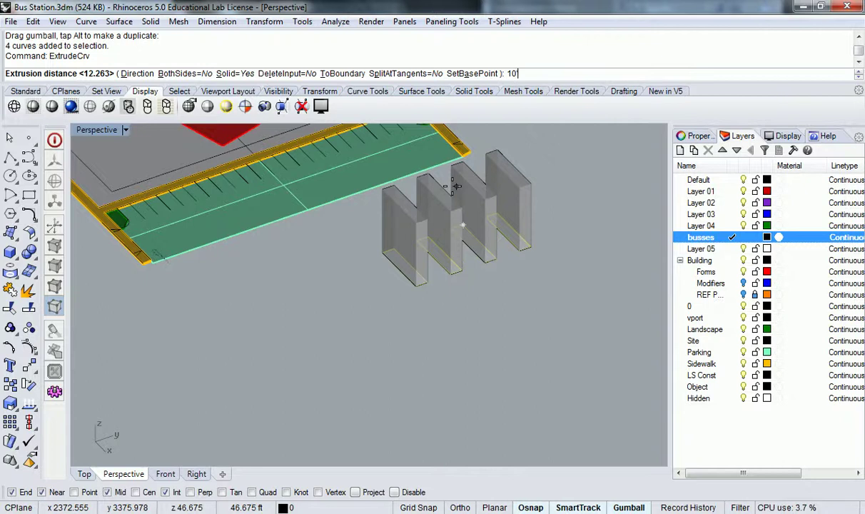
{"action": "type", "text": "'"}
{"action": "key", "text": "Return"}
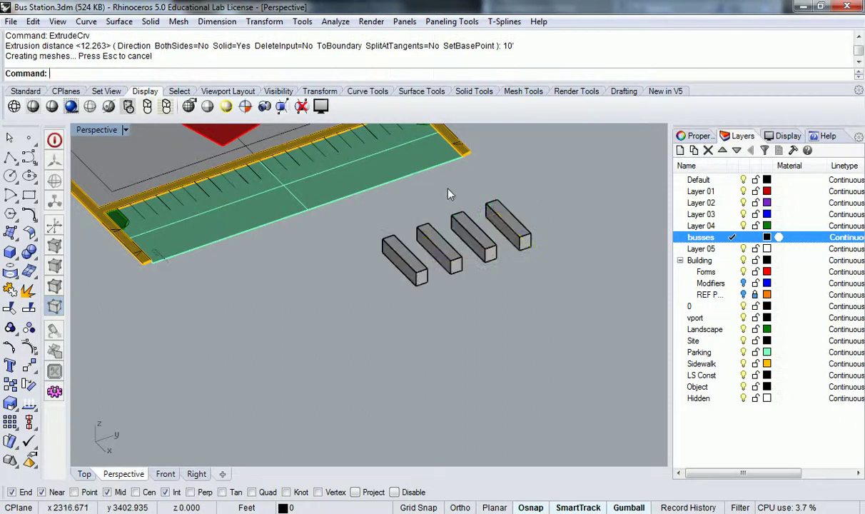
Move the four bus solids in plan from outside the site into the upper part of the inner building outline
{"action": "scroll", "coordinate": [416, 302], "scroll_direction": "up", "scroll_amount": 3}
{"action": "left_click", "coordinate": [416, 302]}
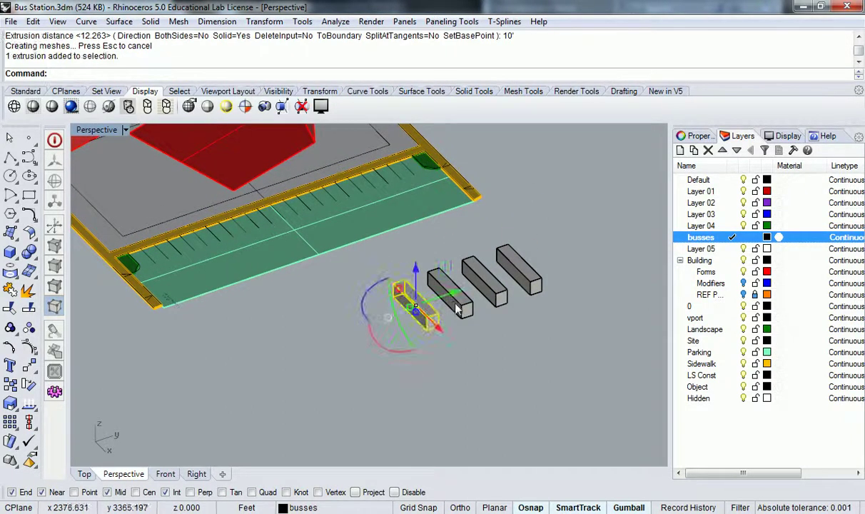
{"action": "left_click", "coordinate": [447, 291], "text": "shift"}
{"action": "left_click", "coordinate": [482, 279], "text": "shift"}
{"action": "right_click_drag", "start_coordinate": [328, 225], "coordinate": [262, 205]}
{"action": "double_click", "coordinate": [97, 129]}
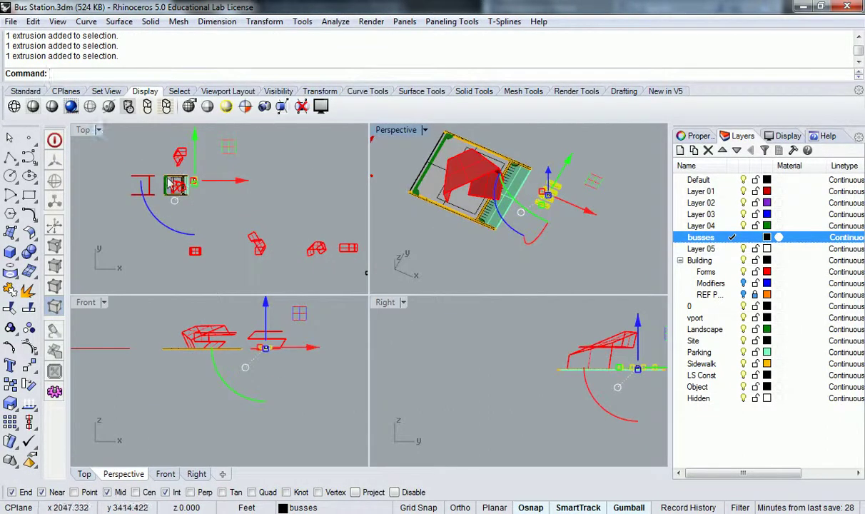
{"action": "scroll", "coordinate": [294, 196], "scroll_direction": "up", "scroll_amount": 3}
{"action": "left_click_drag", "start_coordinate": [317, 198], "coordinate": [178, 198]}
{"action": "left_click_drag", "start_coordinate": [152, 157], "coordinate": [152, 166]}
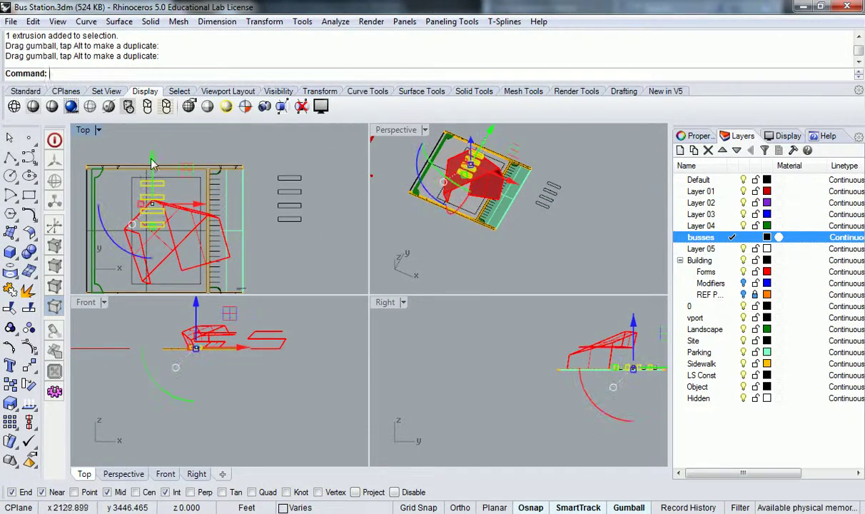
{"action": "left_click", "coordinate": [235, 149]}
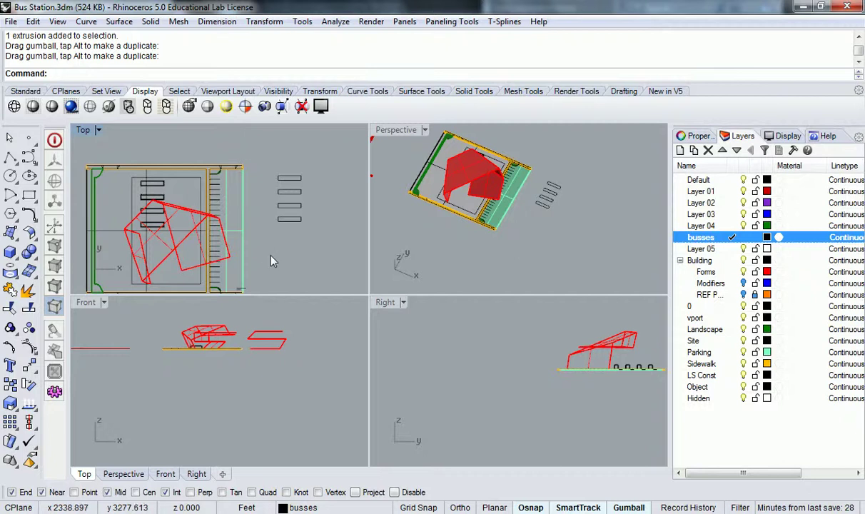
Examine the bus solids against the folded roof from several angles to judge their scale and clearance
{"action": "mouse_move", "coordinate": [273, 232]}
{"action": "right_mouse_down"}
{"action": "mouse_move", "coordinate": [272, 221]}
{"action": "mouse_move", "coordinate": [325, 180]}
{"action": "right_mouse_up"}
{"action": "right_click_drag", "start_coordinate": [548, 199], "coordinate": [479, 218]}
{"action": "scroll", "coordinate": [479, 217], "scroll_direction": "up", "scroll_amount": 8}
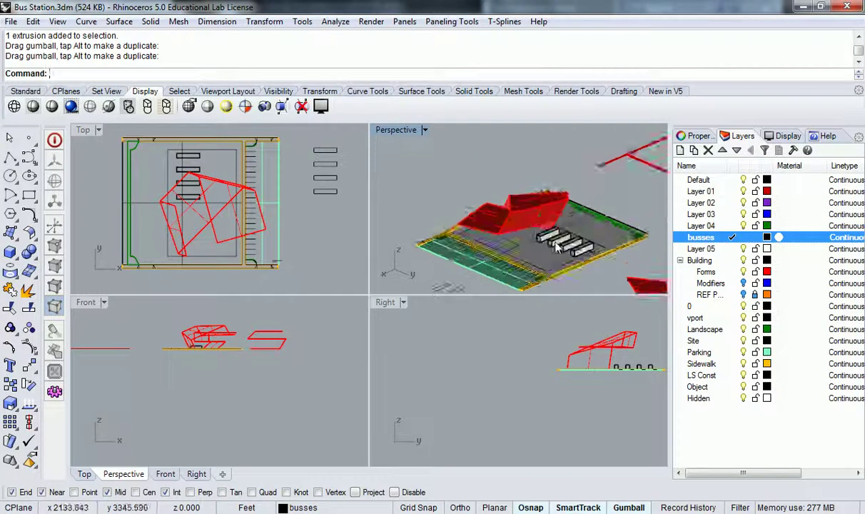
{"action": "right_click_drag", "start_coordinate": [438, 244], "coordinate": [461, 213]}
{"action": "scroll", "coordinate": [539, 232], "scroll_direction": "down", "scroll_amount": 7}
{"action": "scroll", "coordinate": [539, 236], "scroll_direction": "up", "scroll_amount": 8}
{"action": "right_click_drag", "start_coordinate": [500, 241], "coordinate": [457, 227], "text": "shift"}
{"action": "right_click_drag", "start_coordinate": [509, 214], "coordinate": [645, 230]}
{"action": "right_click_drag", "start_coordinate": [294, 234], "coordinate": [342, 228]}
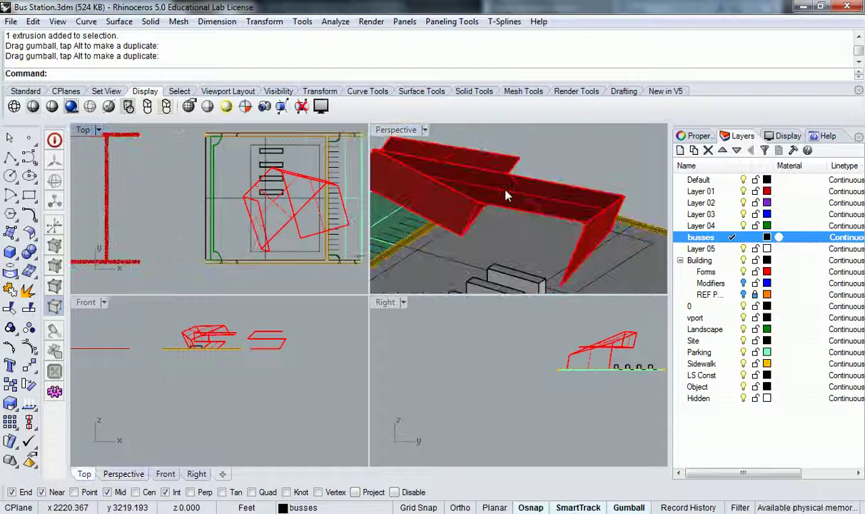
{"action": "double_click", "coordinate": [396, 129]}
{"action": "scroll", "coordinate": [463, 214], "scroll_direction": "down", "scroll_amount": 4}
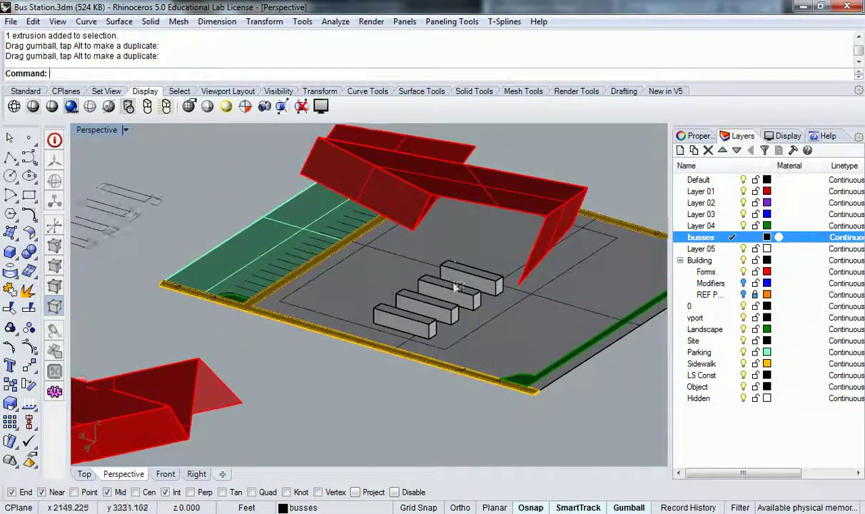
{"action": "scroll", "coordinate": [475, 252], "scroll_direction": "up", "scroll_amount": 5}
{"action": "right_click_drag", "start_coordinate": [499, 248], "coordinate": [459, 365]}
{"action": "right_click_drag", "start_coordinate": [385, 280], "coordinate": [451, 249]}
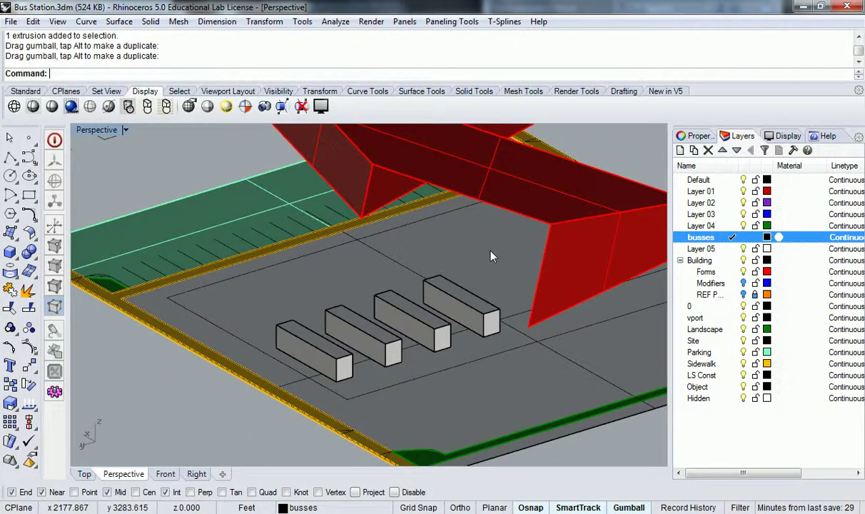
{"action": "right_click_drag", "start_coordinate": [474, 260], "coordinate": [364, 264]}
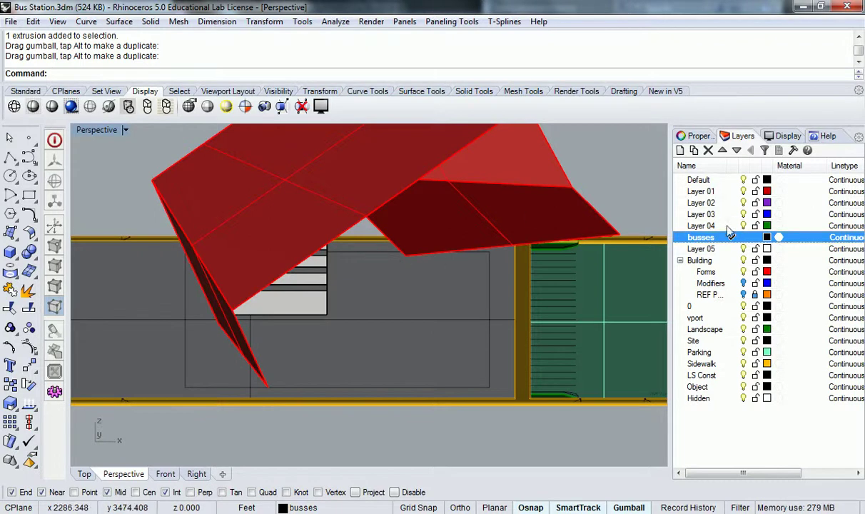
Create a layer named planar test, colour it Cyan, and make it the current layer
{"action": "left_click", "coordinate": [680, 150]}
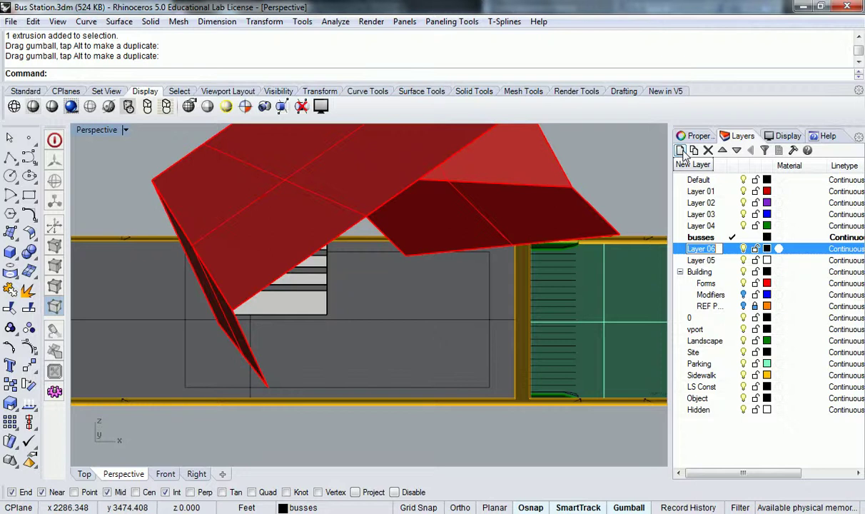
{"action": "type", "text": "planar test"}
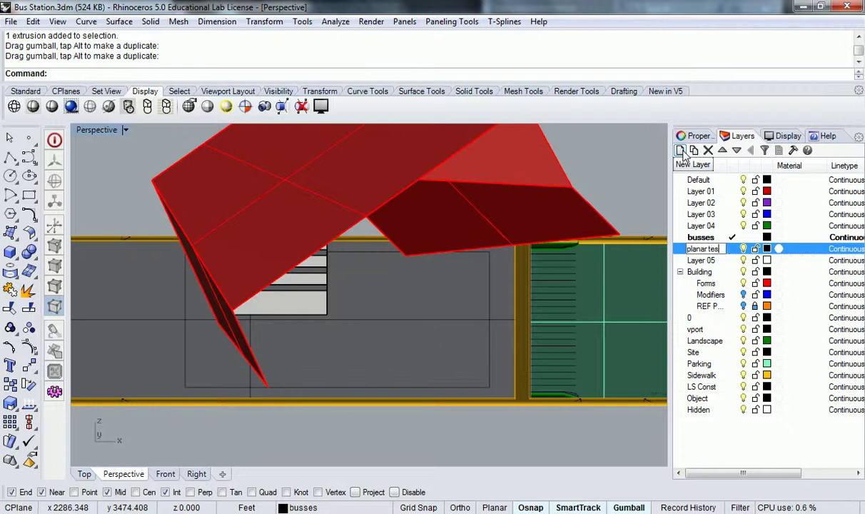
{"action": "left_click", "coordinate": [766, 248]}
{"action": "left_click", "coordinate": [322, 308]}
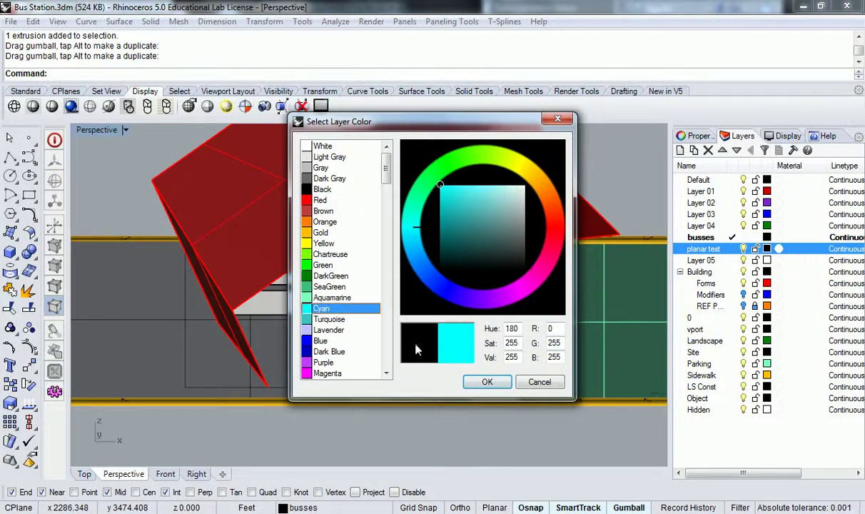
{"action": "left_click", "coordinate": [487, 383]}
{"action": "right_click_drag", "start_coordinate": [436, 339], "coordinate": [421, 273]}
{"action": "double_click", "coordinate": [688, 249]}
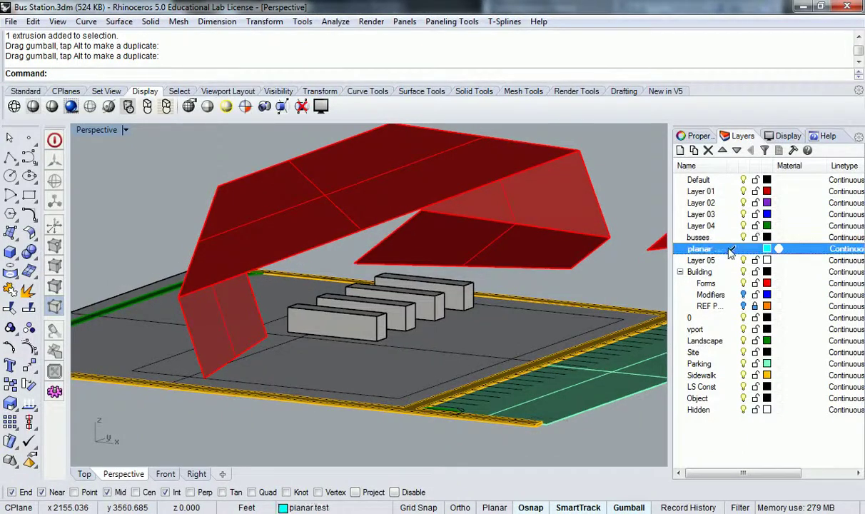
Try to raise the free edge of the lower roof surface above the buses, and undo the change
{"action": "right_click_drag", "start_coordinate": [476, 274], "coordinate": [459, 265]}
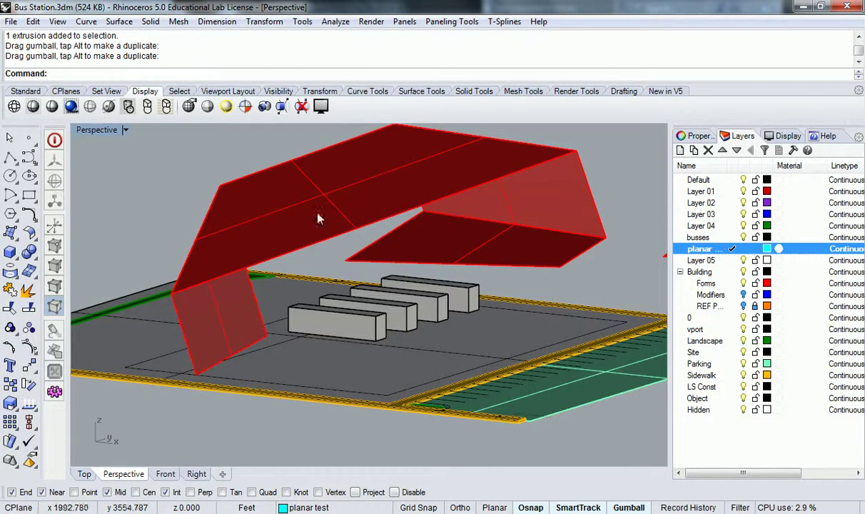
{"action": "left_click", "coordinate": [515, 271]}
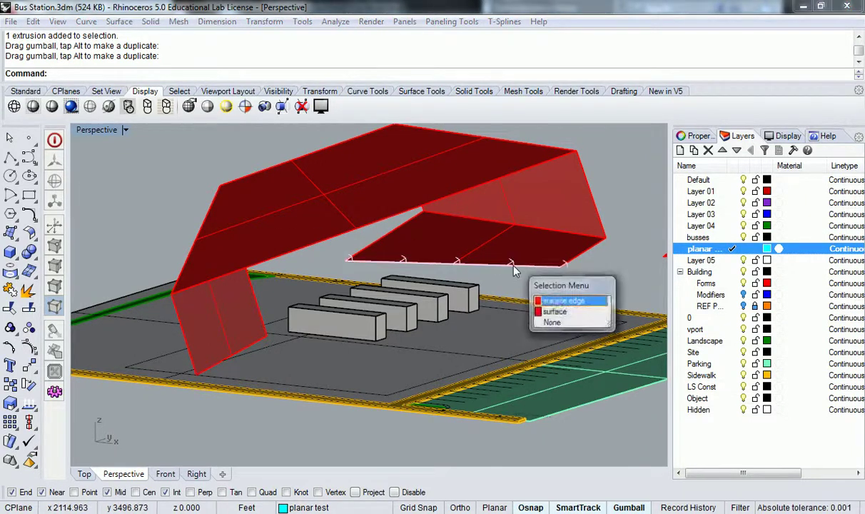
{"action": "left_click", "coordinate": [558, 296]}
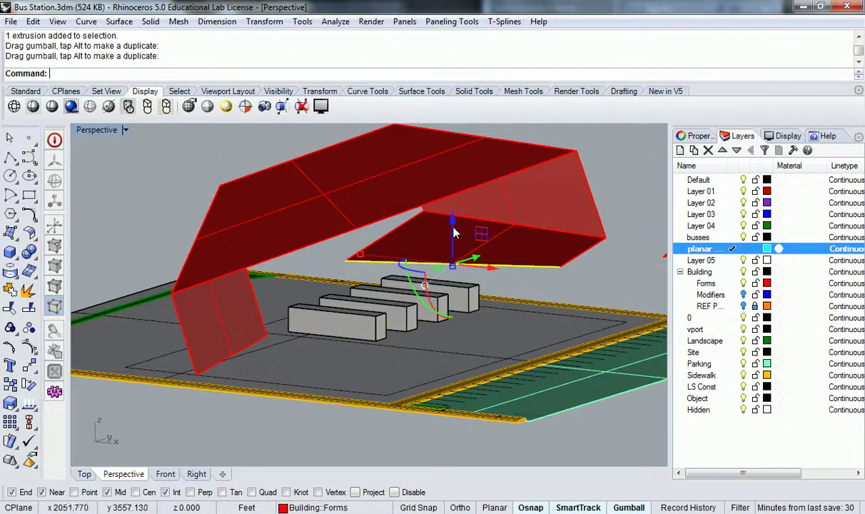
{"action": "left_click_drag", "start_coordinate": [450, 226], "coordinate": [428, 196], "text": "ctrl"}
{"action": "key", "text": "ctrl+z"}
{"action": "key", "text": "ctrl+z"}
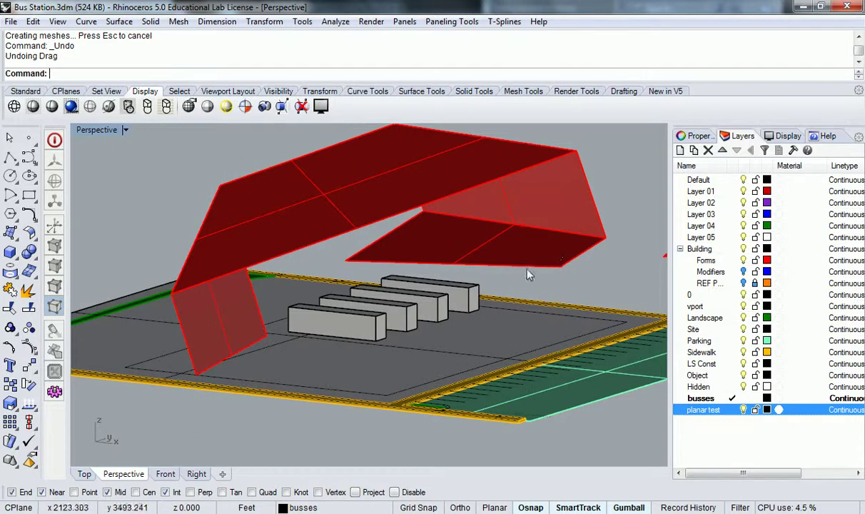
Pull the lower roof surface's free edge slightly upward once more to test its planarity, and undo the move
{"action": "left_click", "coordinate": [534, 270]}
{"action": "left_click", "coordinate": [542, 286]}
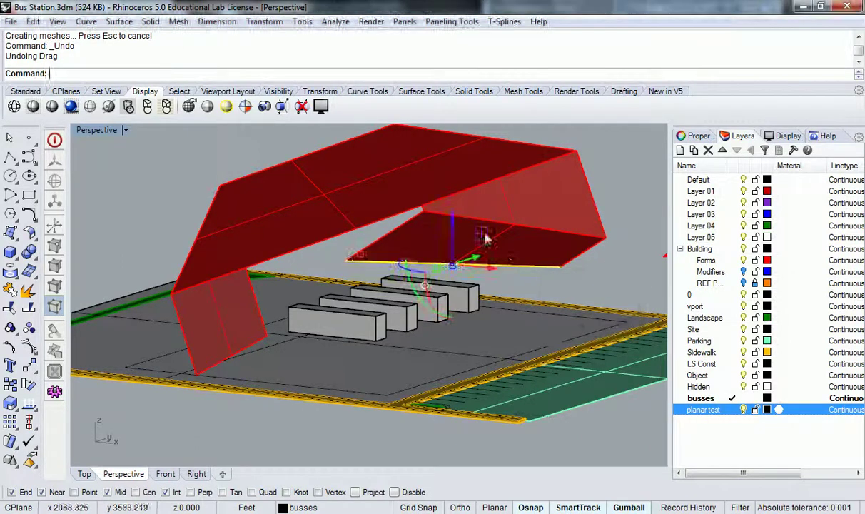
{"action": "left_click_drag", "start_coordinate": [455, 223], "coordinate": [457, 207]}
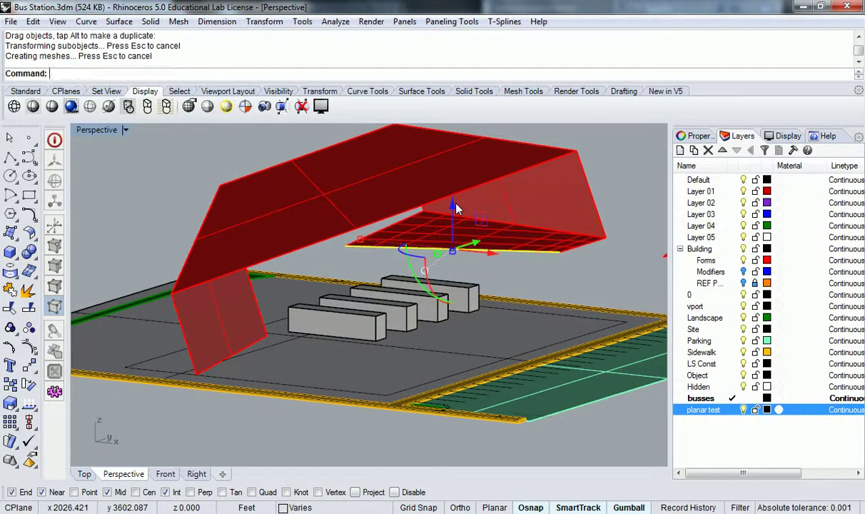
{"action": "key", "text": "ctrl+z"}
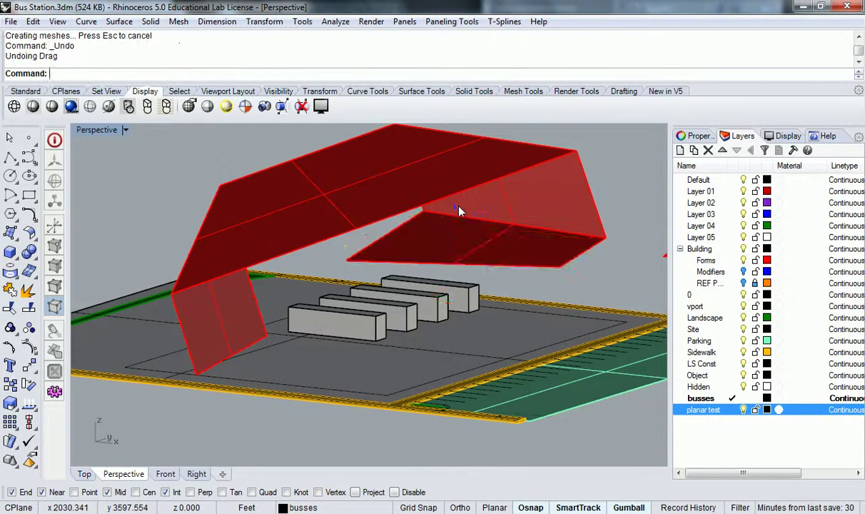
Try relocating the gumball vertically above the lower roof surface's free edge, and undo the last change
{"action": "left_click", "coordinate": [487, 268]}
{"action": "left_click", "coordinate": [529, 298]}
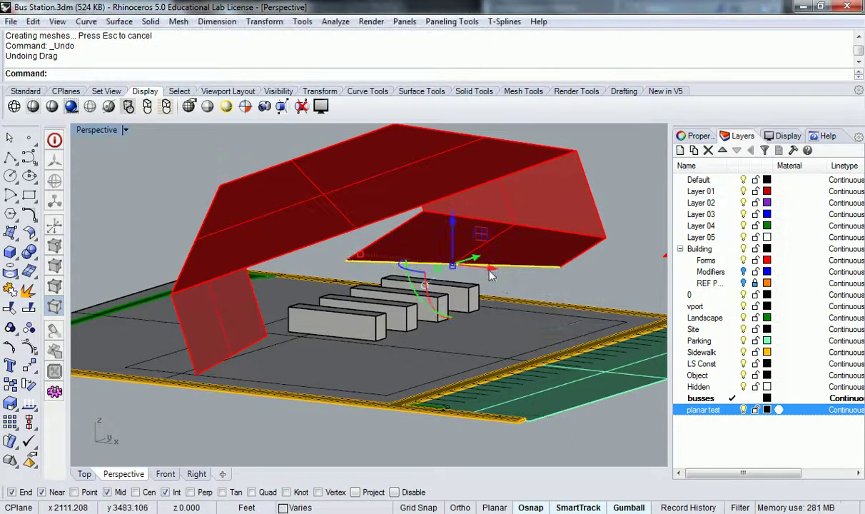
{"action": "mouse_move", "coordinate": [454, 227]}
{"action": "left_mouse_down", "text": "ctrl"}
{"action": "mouse_move", "coordinate": [457, 191]}
{"action": "mouse_move", "coordinate": [457, 209]}
{"action": "left_mouse_up", "text": "ctrl"}
{"action": "key", "text": "ctrl+z"}
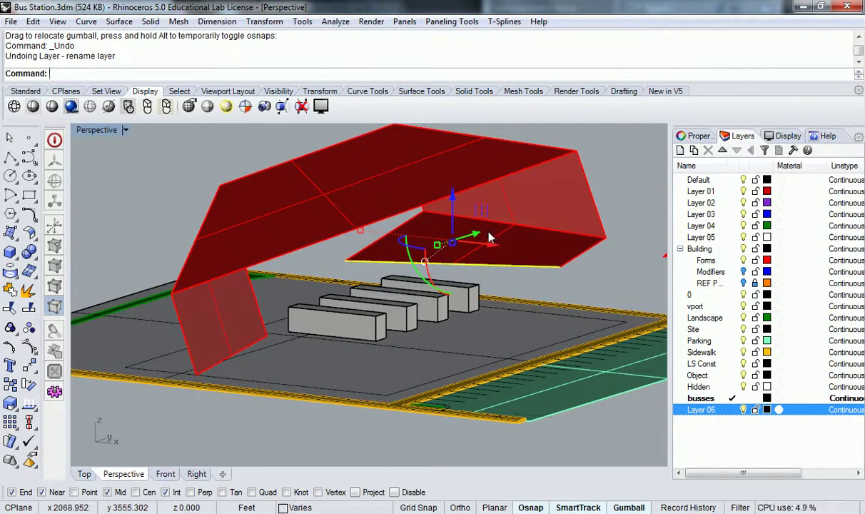
{"action": "left_click", "coordinate": [629, 194]}
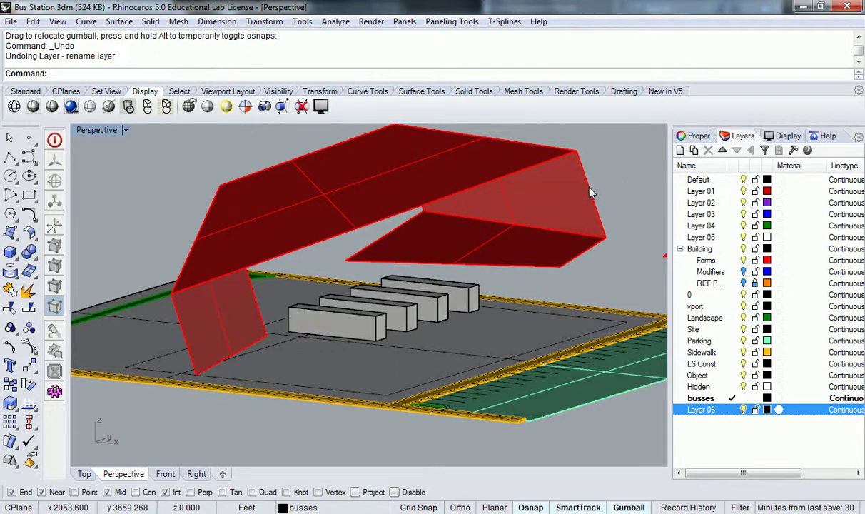
{"action": "left_click", "coordinate": [501, 268]}
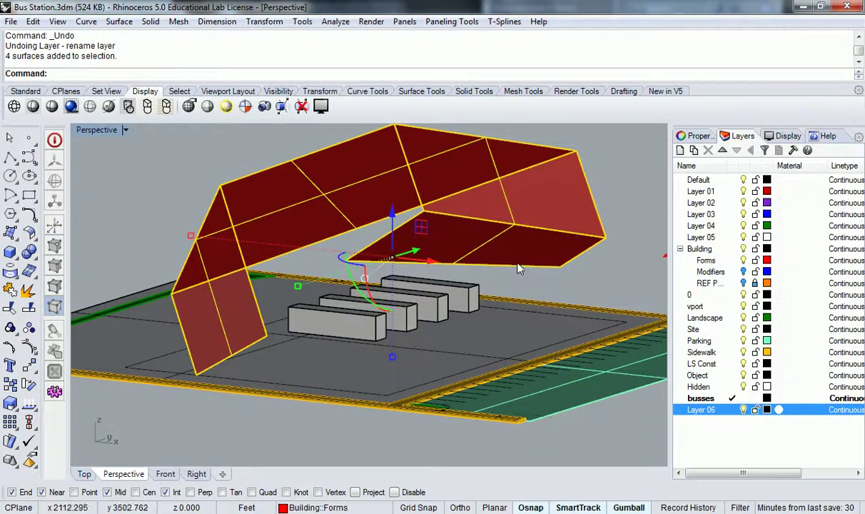
{"action": "right_click_drag", "start_coordinate": [604, 206], "coordinate": [560, 230]}
{"action": "mouse_move", "coordinate": [431, 222]}
{"action": "right_mouse_down"}
{"action": "mouse_move", "coordinate": [488, 214]}
{"action": "mouse_move", "coordinate": [424, 222]}
{"action": "right_mouse_up"}
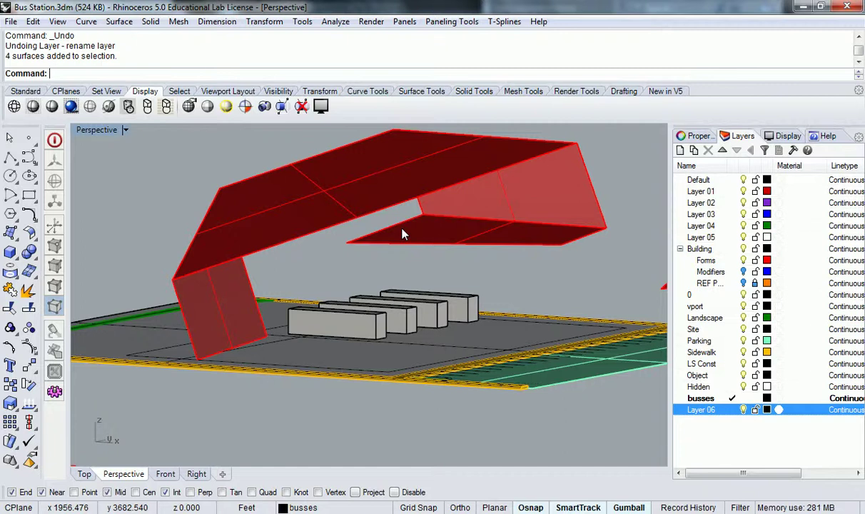
Select the three free edges of the lower roof surface above the buses
{"action": "mouse_move", "coordinate": [402, 234]}
{"action": "right_mouse_down"}
{"action": "mouse_move", "coordinate": [416, 253]}
{"action": "mouse_move", "coordinate": [402, 235]}
{"action": "right_mouse_up"}
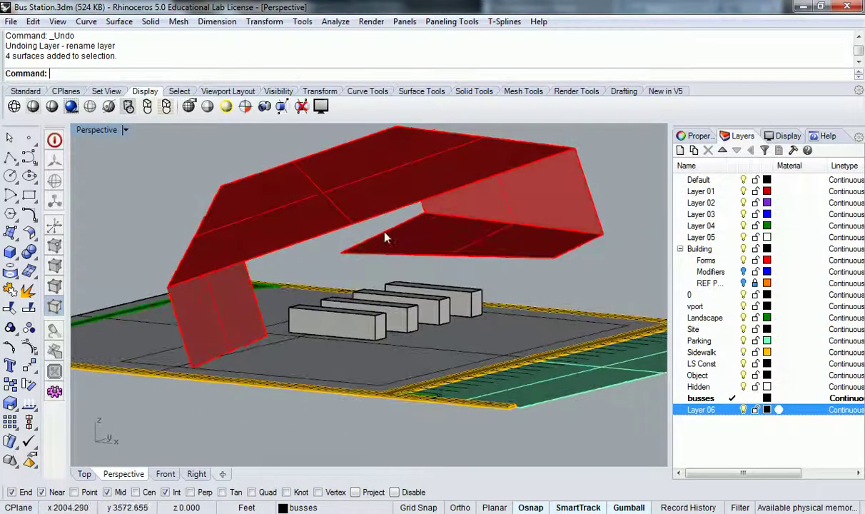
{"action": "left_click", "coordinate": [378, 241]}
{"action": "left_click", "coordinate": [419, 283]}
{"action": "left_click", "coordinate": [476, 264]}
{"action": "left_click", "coordinate": [535, 356]}
{"action": "left_click", "coordinate": [570, 255]}
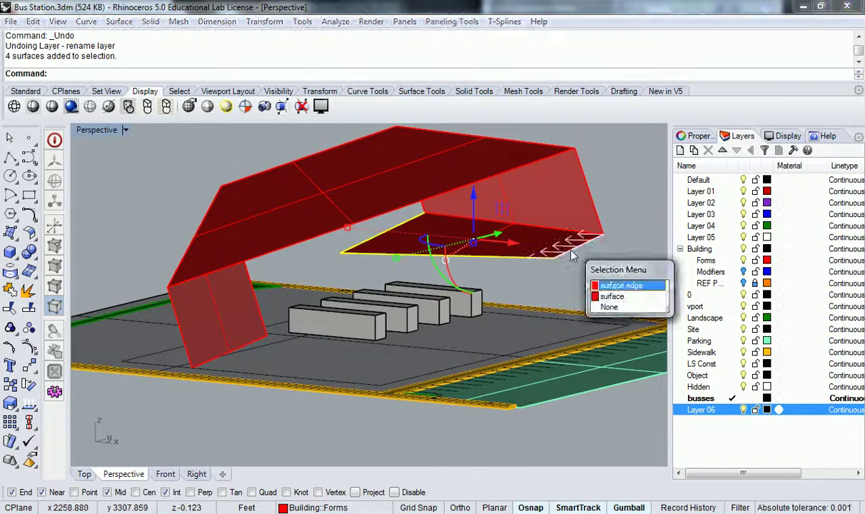
{"action": "left_click", "coordinate": [640, 283]}
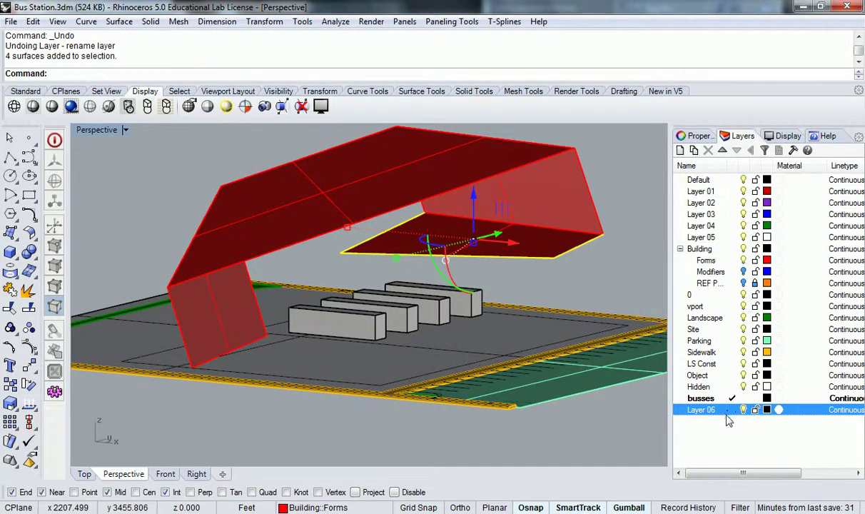
Make Layer 06 the current layer and set its colour to Cyan
{"action": "left_click", "coordinate": [732, 409]}
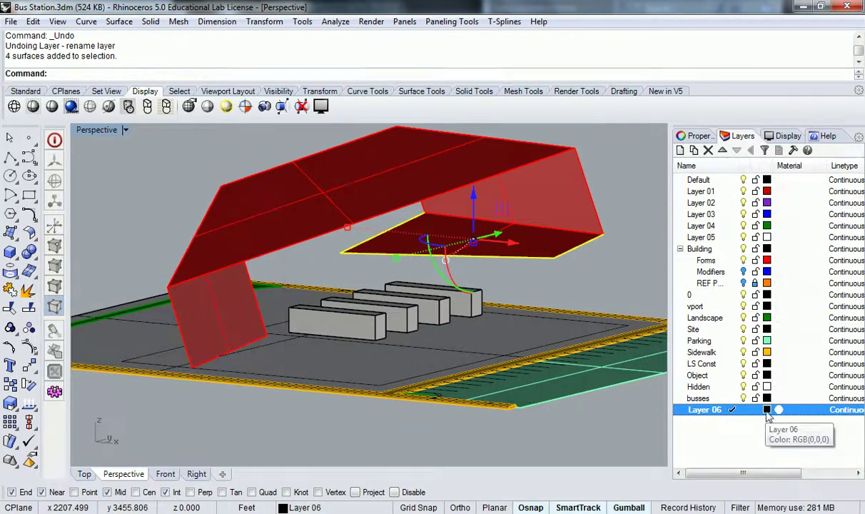
{"action": "left_click", "coordinate": [767, 410]}
{"action": "left_click", "coordinate": [321, 308]}
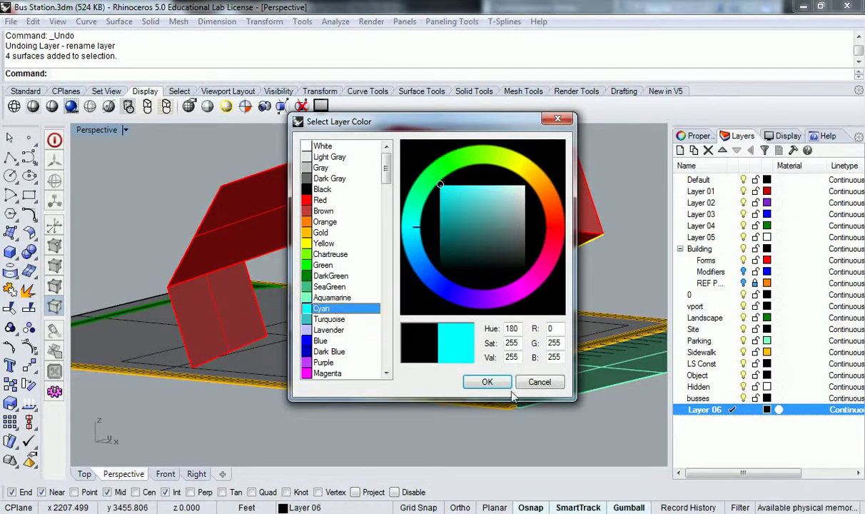
{"action": "left_click", "coordinate": [487, 382]}
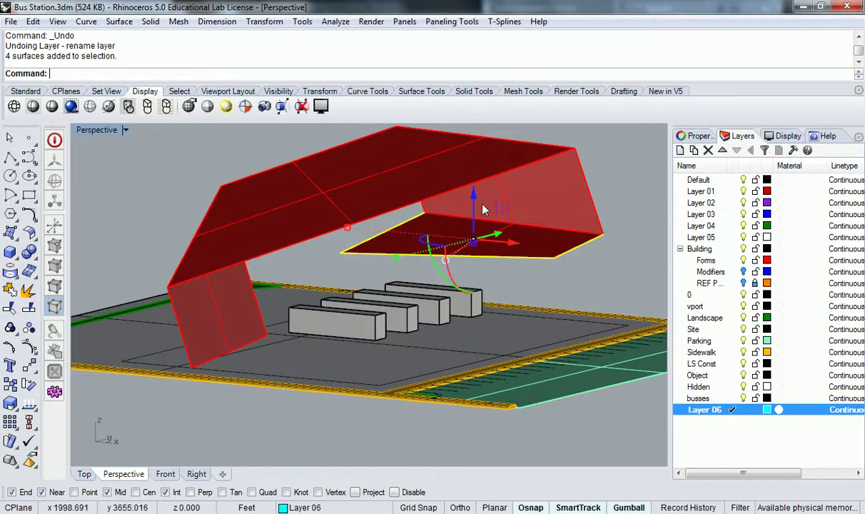
Extrude the three selected roof edges 4' upward with ExtrudeCrv
{"action": "type", "text": "ExtrudeCrv"}
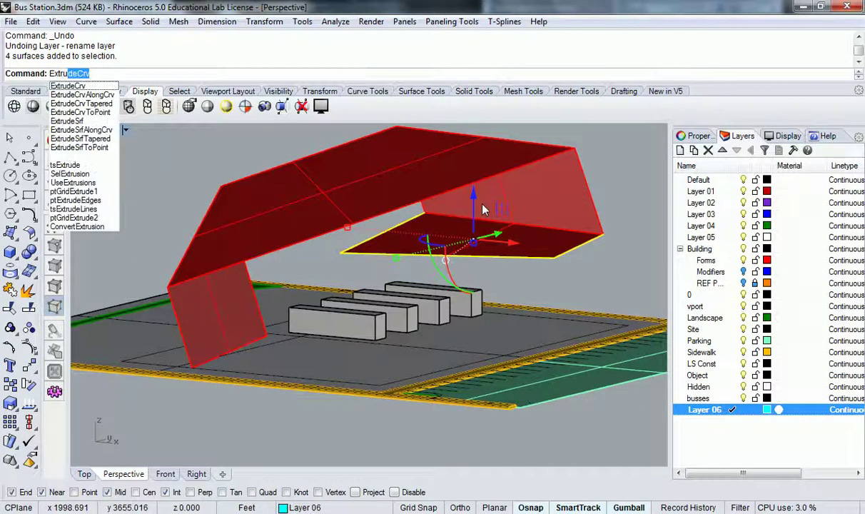
{"action": "key", "text": "Return"}
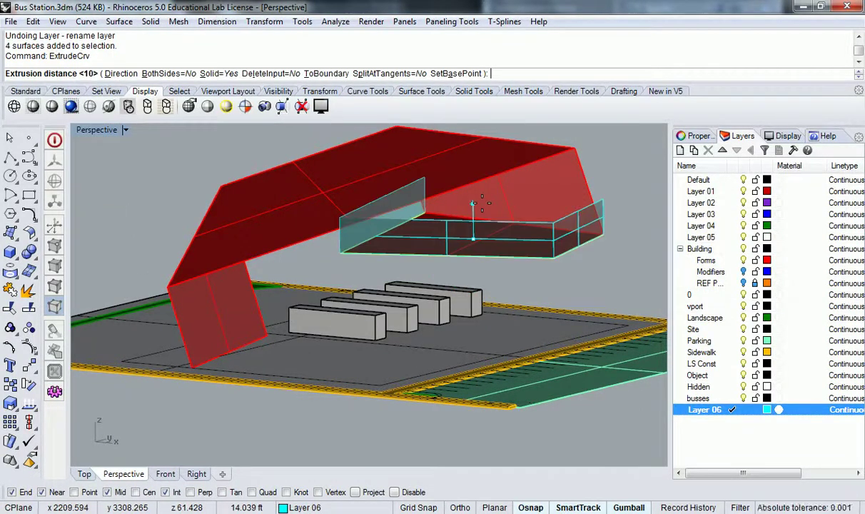
{"action": "type", "text": "4'"}
{"action": "key", "text": "Return"}
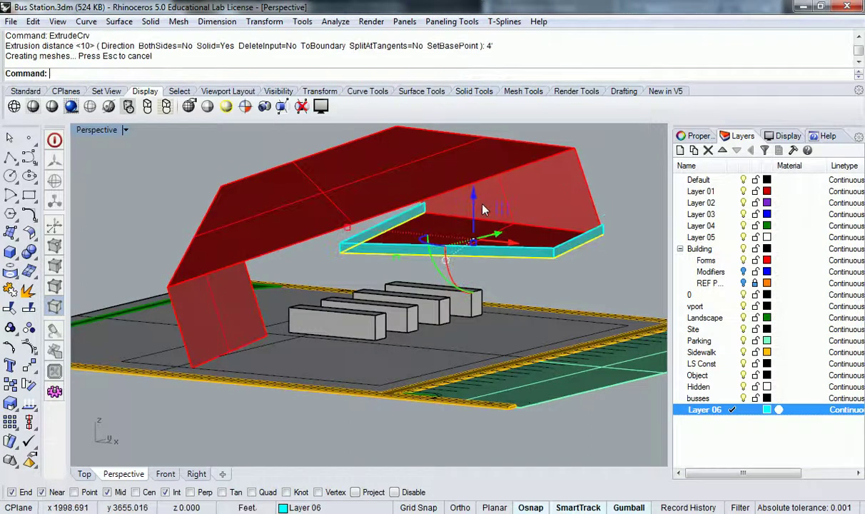
Extrude the large upper roof surface's long edge about 88 ft straight down through the ground plane
{"action": "right_click_drag", "start_coordinate": [481, 207], "coordinate": [303, 251]}
{"action": "right_click_drag", "start_coordinate": [185, 246], "coordinate": [482, 274]}
{"action": "scroll", "coordinate": [482, 274], "scroll_direction": "up", "scroll_amount": 3}
{"action": "right_click_drag", "start_coordinate": [561, 235], "coordinate": [466, 261]}
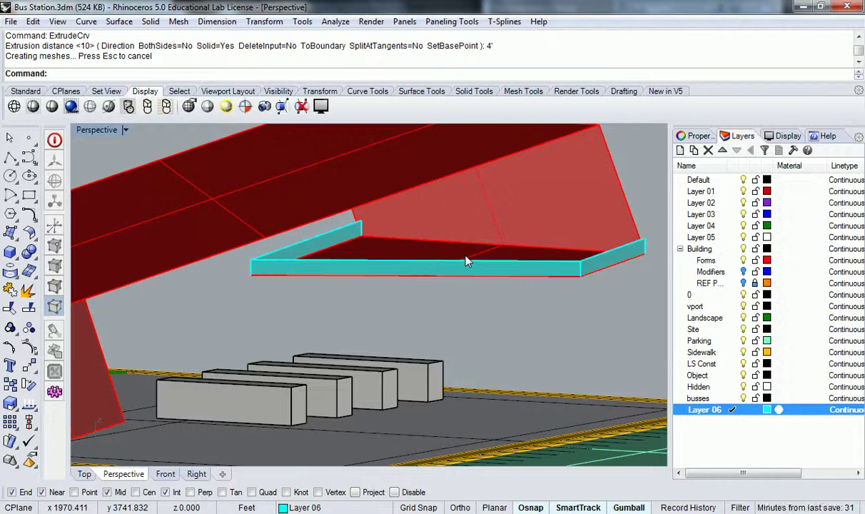
{"action": "right_click_drag", "start_coordinate": [465, 261], "coordinate": [400, 329]}
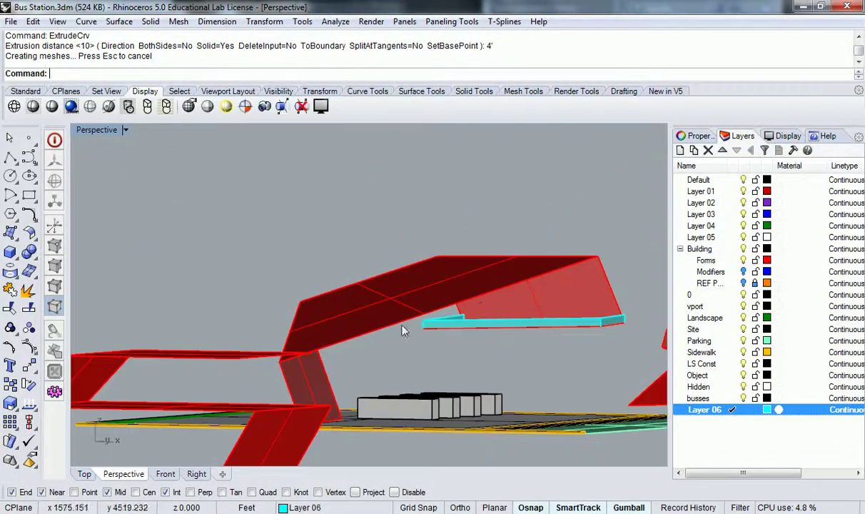
{"action": "left_click", "coordinate": [403, 330]}
{"action": "left_click", "coordinate": [454, 353]}
{"action": "right_click_drag", "start_coordinate": [482, 265], "coordinate": [378, 299]}
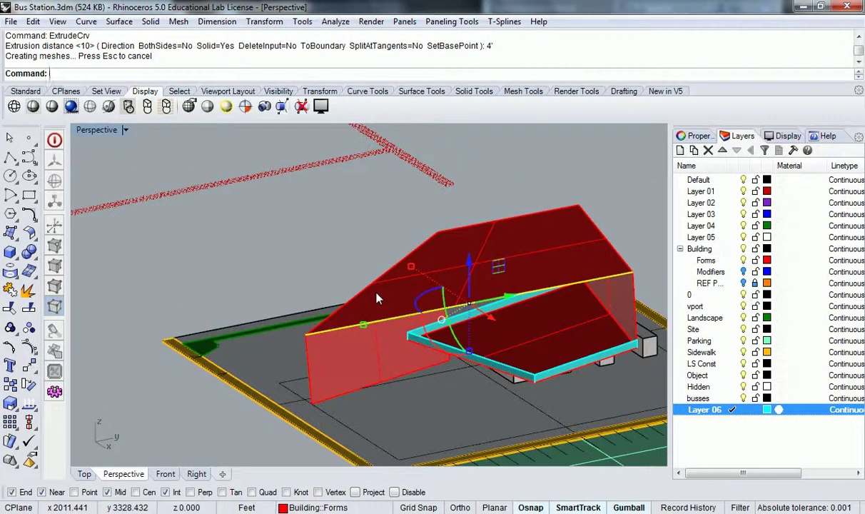
{"action": "type", "text": "Extrude"}
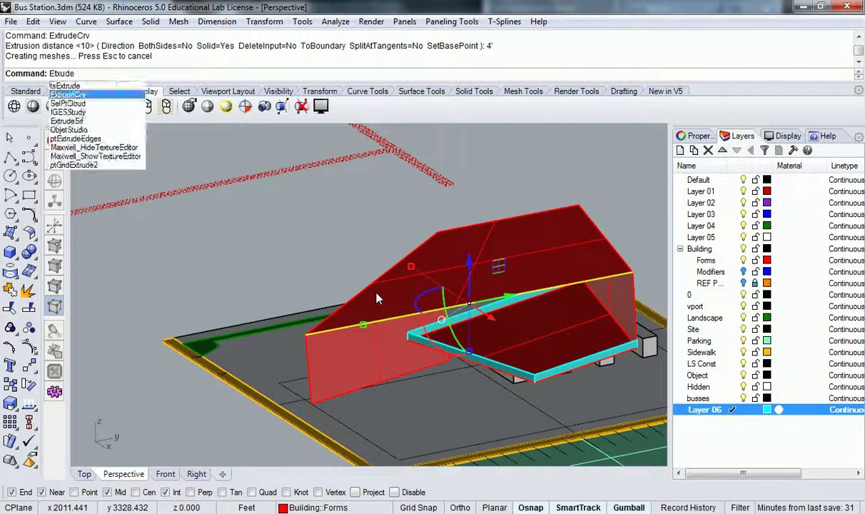
{"action": "type", "text": "c"}
{"action": "key", "text": "Return"}
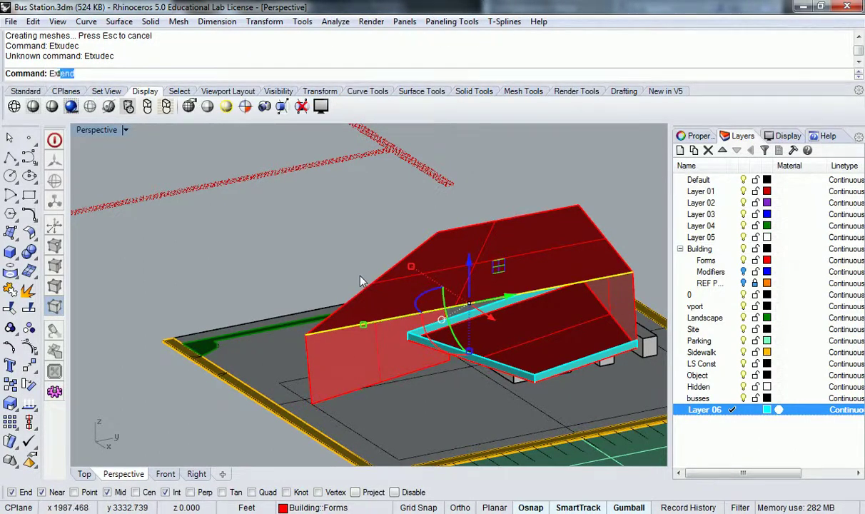
{"action": "type", "text": "Extrude"}
{"action": "key", "text": "Return"}
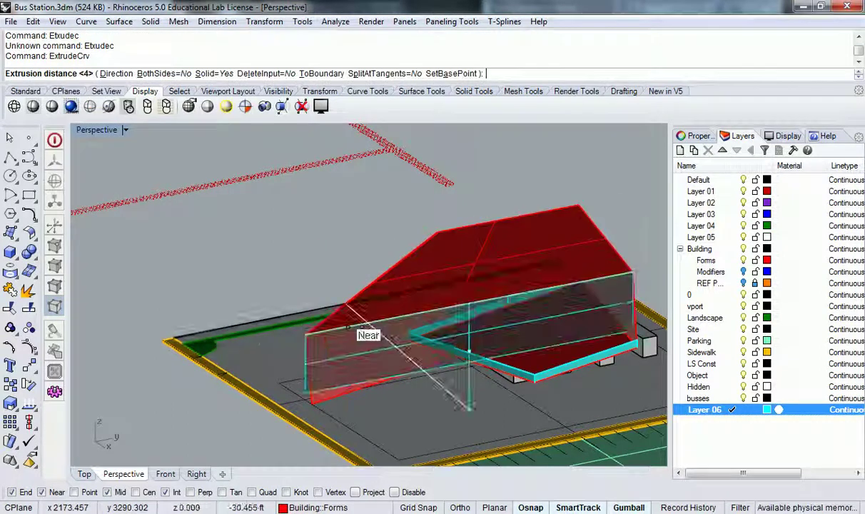
{"action": "right_click_drag", "start_coordinate": [412, 406], "coordinate": [441, 239], "text": "shift"}
{"action": "scroll", "coordinate": [442, 239], "scroll_direction": "down", "scroll_amount": 4}
{"action": "right_click_drag", "start_coordinate": [546, 329], "coordinate": [443, 290]}
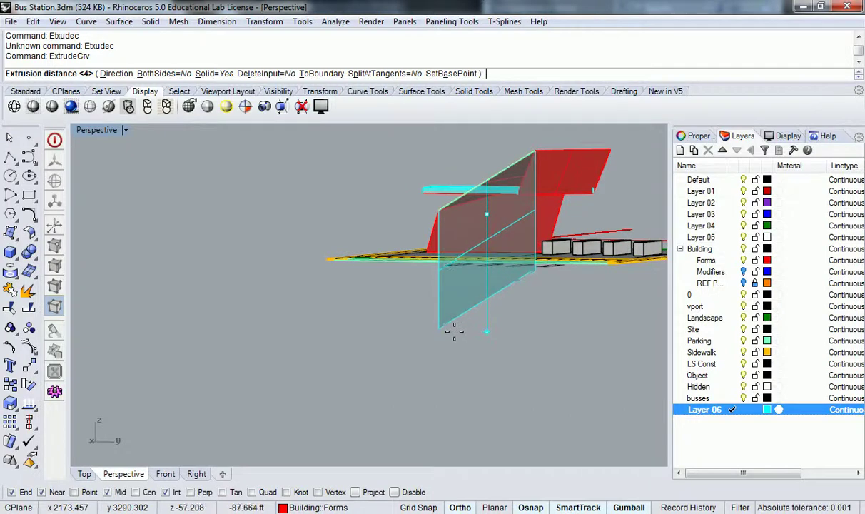
{"action": "left_click", "coordinate": [454, 331]}
Extrude the lower edge of the sloping side panel, where it meets the lower roof surface, about 62 ft straight down
{"action": "right_click_drag", "start_coordinate": [550, 323], "coordinate": [458, 363]}
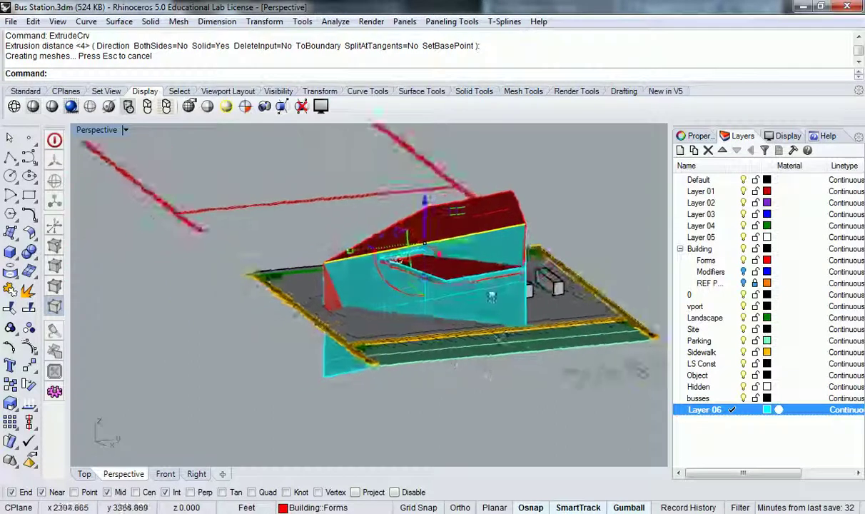
{"action": "scroll", "coordinate": [519, 239], "scroll_direction": "up", "scroll_amount": 12}
{"action": "right_click_drag", "start_coordinate": [536, 227], "coordinate": [339, 308]}
{"action": "scroll", "coordinate": [492, 248], "scroll_direction": "down", "scroll_amount": 4}
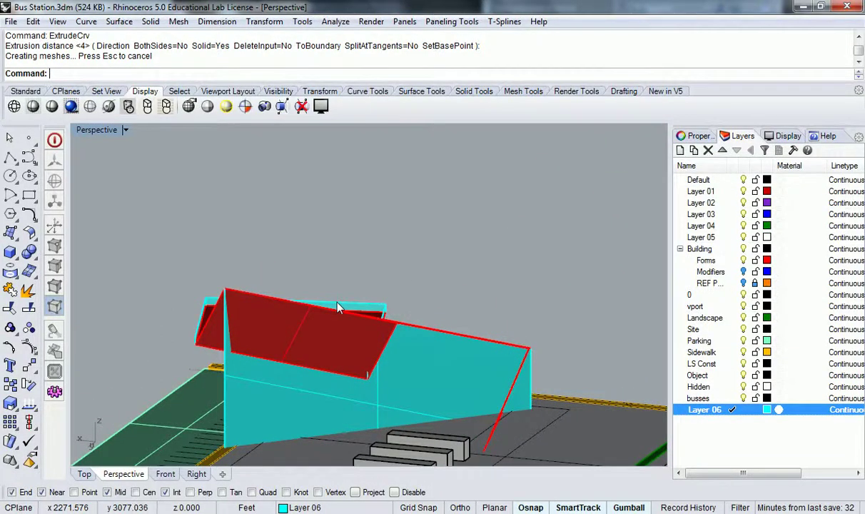
{"action": "right_click_drag", "start_coordinate": [337, 305], "coordinate": [522, 340]}
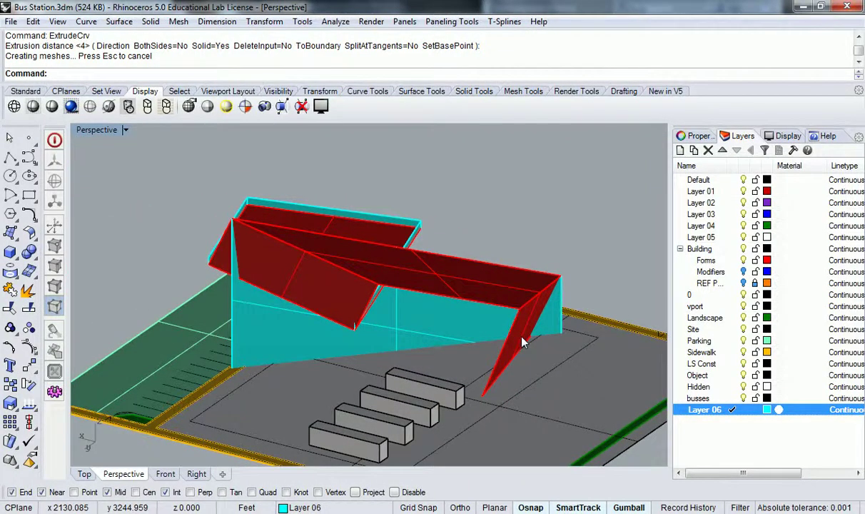
{"action": "right_click_drag", "start_coordinate": [316, 325], "coordinate": [521, 168]}
{"action": "mouse_move", "coordinate": [352, 333]}
{"action": "right_mouse_down"}
{"action": "mouse_move", "coordinate": [385, 371]}
{"action": "mouse_move", "coordinate": [377, 351]}
{"action": "mouse_move", "coordinate": [343, 331]}
{"action": "right_mouse_up"}
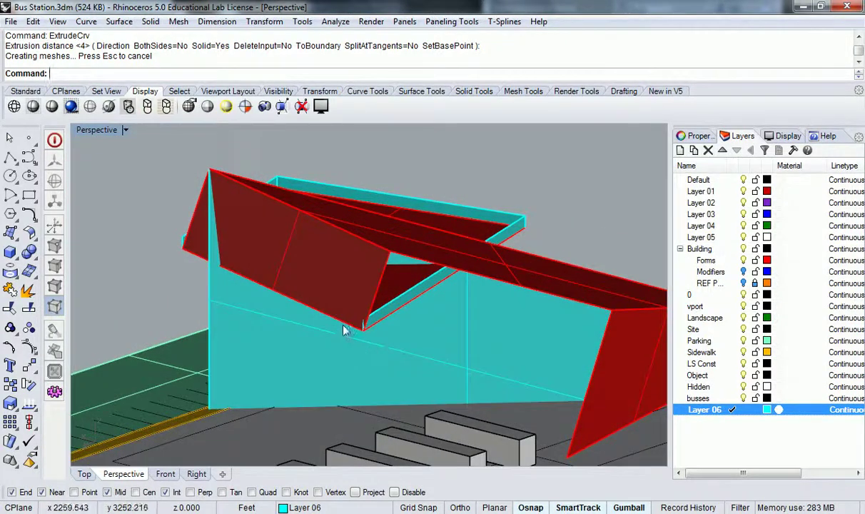
{"action": "left_click", "coordinate": [346, 327], "text": "ctrl+shift"}
{"action": "left_click", "coordinate": [388, 361]}
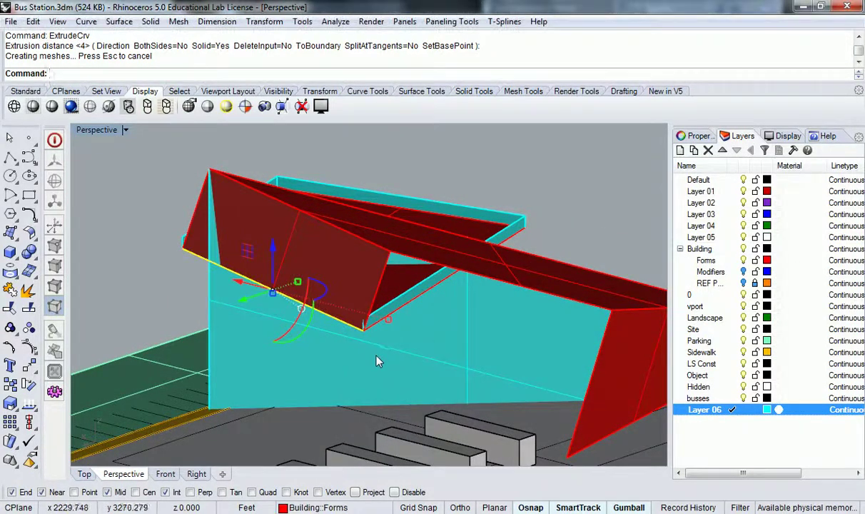
{"action": "right_click", "coordinate": [376, 338]}
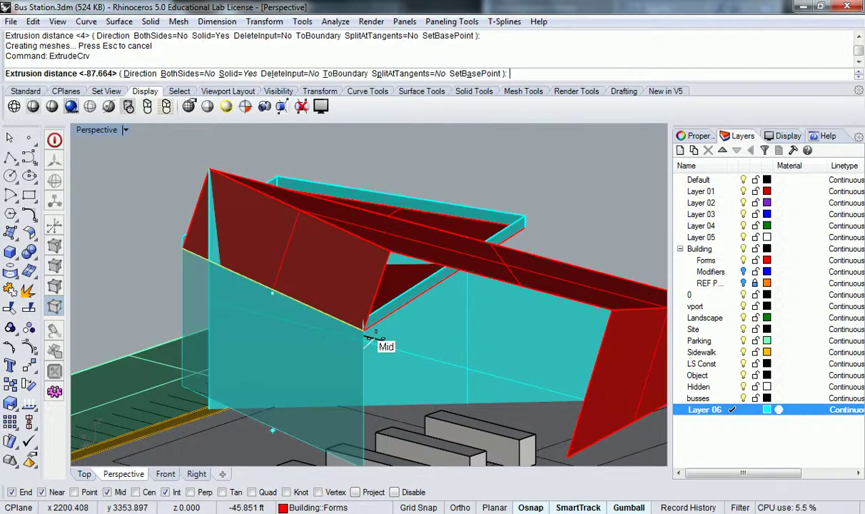
{"action": "right_click_drag", "start_coordinate": [353, 351], "coordinate": [346, 207], "text": "shift"}
{"action": "right_click_drag", "start_coordinate": [316, 309], "coordinate": [306, 338]}
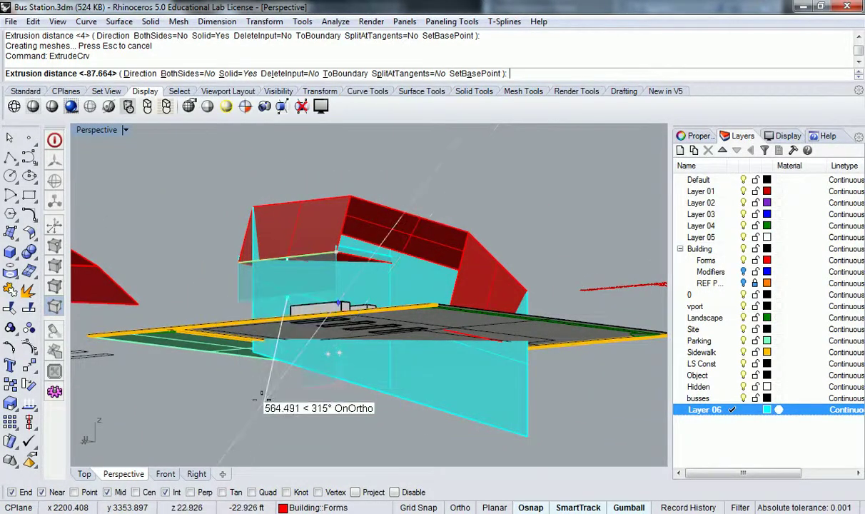
{"action": "left_click", "coordinate": [292, 366]}
Extrude the lower roof surface's long free edge nearest the buses straight down to below the ground plane
{"action": "right_click_drag", "start_coordinate": [292, 366], "coordinate": [299, 263]}
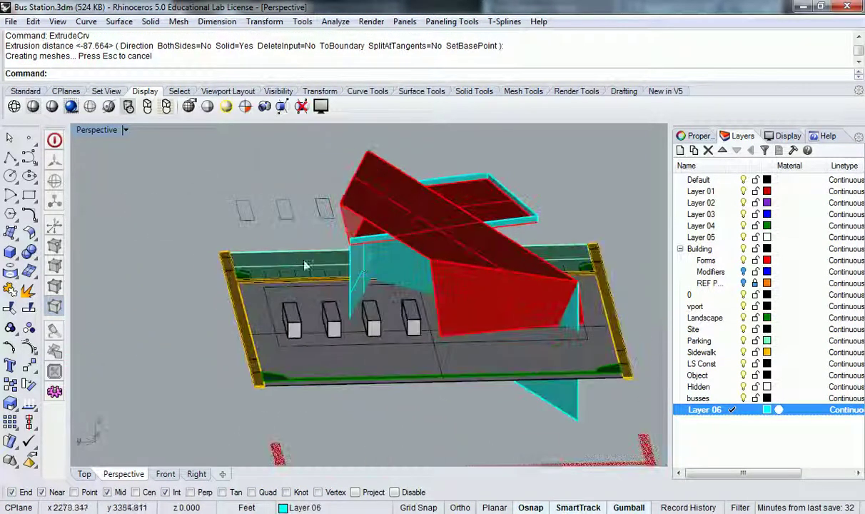
{"action": "scroll", "coordinate": [368, 263], "scroll_direction": "up", "scroll_amount": 7}
{"action": "right_click_drag", "start_coordinate": [372, 265], "coordinate": [382, 241]}
{"action": "key", "text": "Return"}
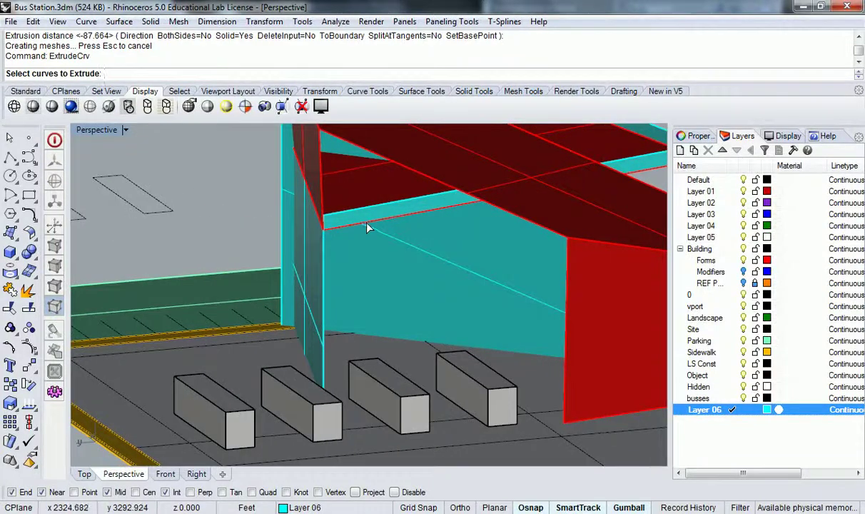
{"action": "left_click", "coordinate": [368, 223]}
{"action": "left_click", "coordinate": [427, 262]}
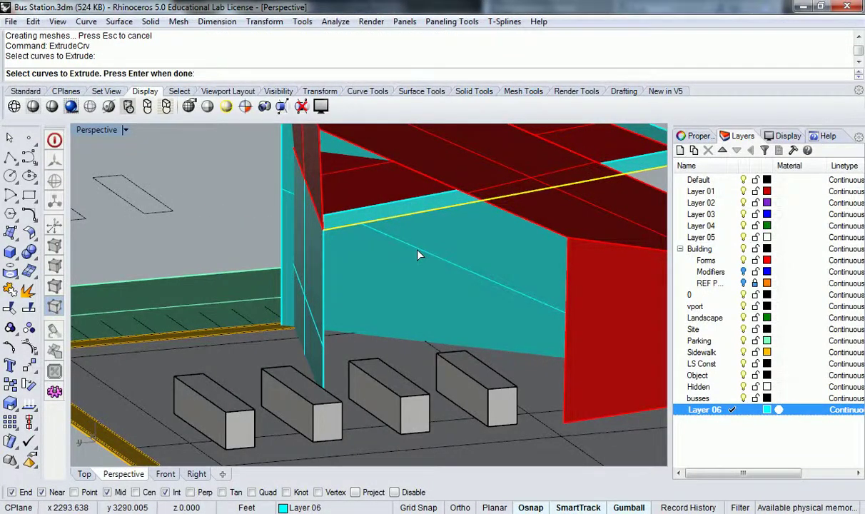
{"action": "key", "text": "Return"}
{"action": "right_click_drag", "start_coordinate": [428, 254], "coordinate": [514, 370]}
{"action": "left_click", "coordinate": [470, 350]}
Try drawing a line from the roof leg's pointed lower corner to the cyan extruded wall beside the buses
{"action": "right_click_drag", "start_coordinate": [421, 277], "coordinate": [559, 366]}
{"action": "scroll", "coordinate": [377, 303], "scroll_direction": "up", "scroll_amount": 6}
{"action": "scroll", "coordinate": [401, 276], "scroll_direction": "down", "scroll_amount": 5}
{"action": "scroll", "coordinate": [332, 238], "scroll_direction": "up", "scroll_amount": 5}
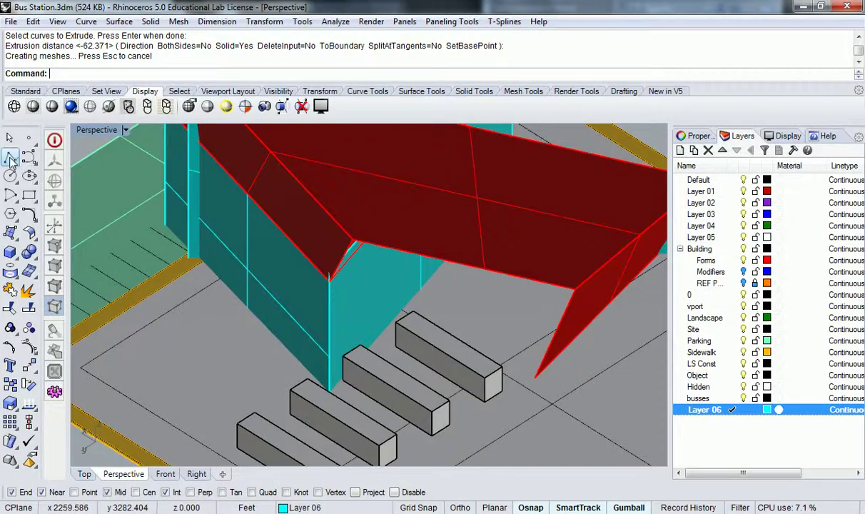
{"action": "key", "text": "Return"}
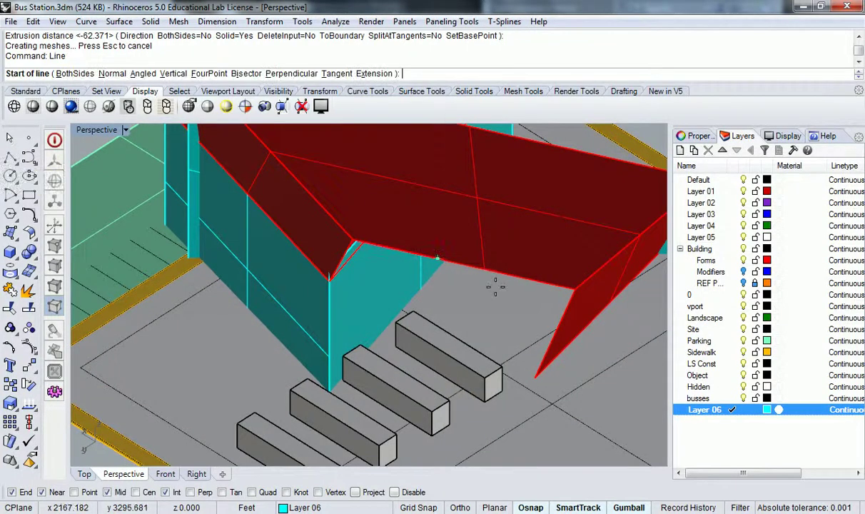
{"action": "left_click", "coordinate": [532, 376]}
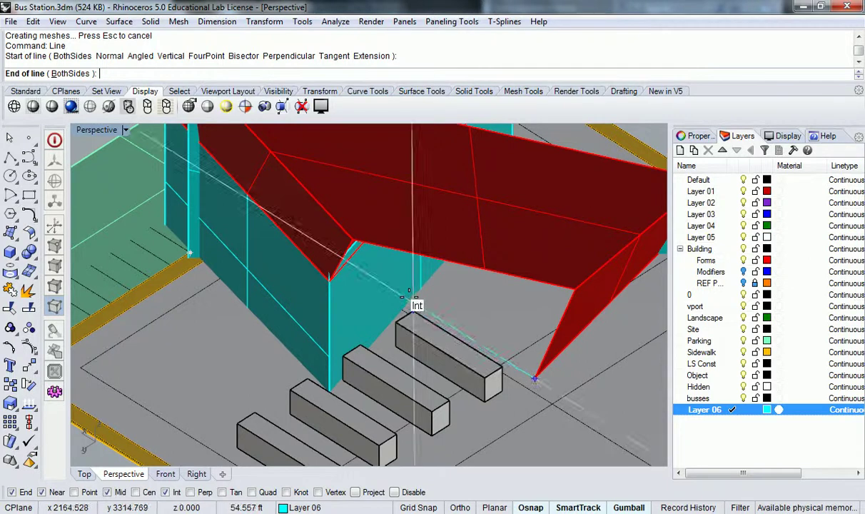
{"action": "scroll", "coordinate": [433, 292], "scroll_direction": "up", "scroll_amount": 4}
{"action": "scroll", "coordinate": [428, 296], "scroll_direction": "down", "scroll_amount": 2}
{"action": "left_click", "coordinate": [99, 140]}
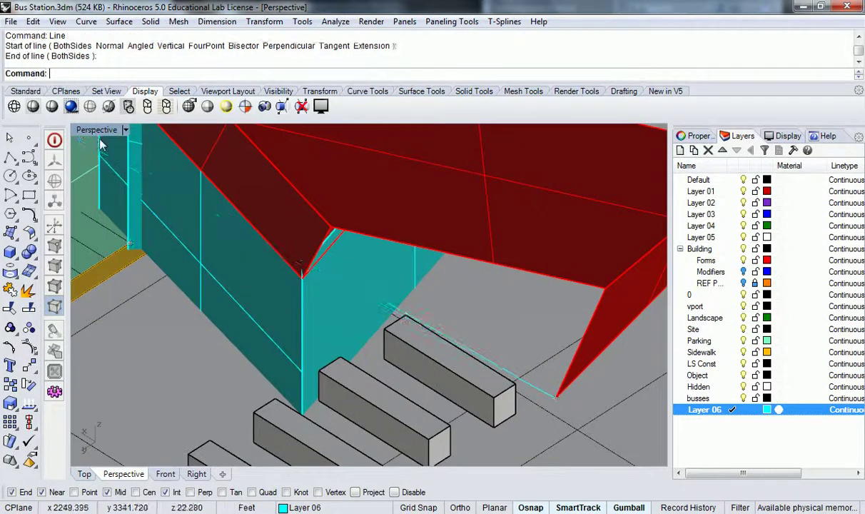
Show all four viewports with a closer Top view of the roof, and delete the line drawn from the leg's corner
{"action": "double_click", "coordinate": [110, 133]}
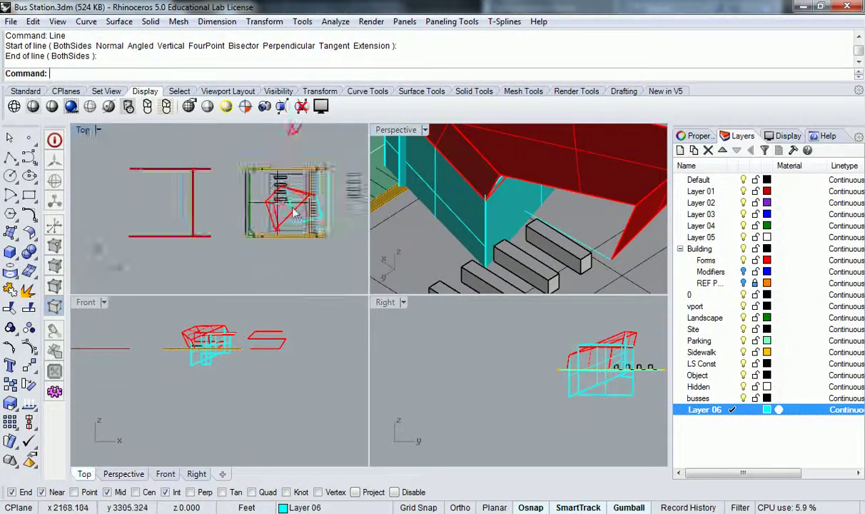
{"action": "scroll", "coordinate": [290, 196], "scroll_direction": "up", "scroll_amount": 5}
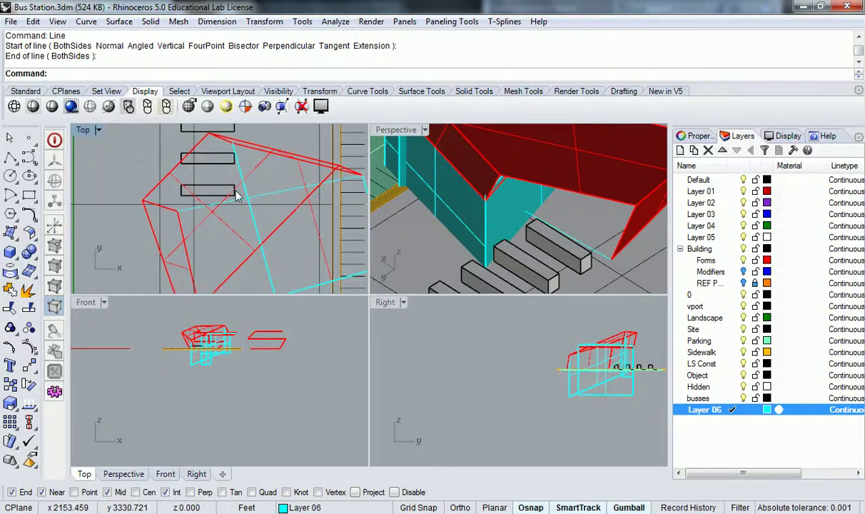
{"action": "left_click", "coordinate": [595, 254]}
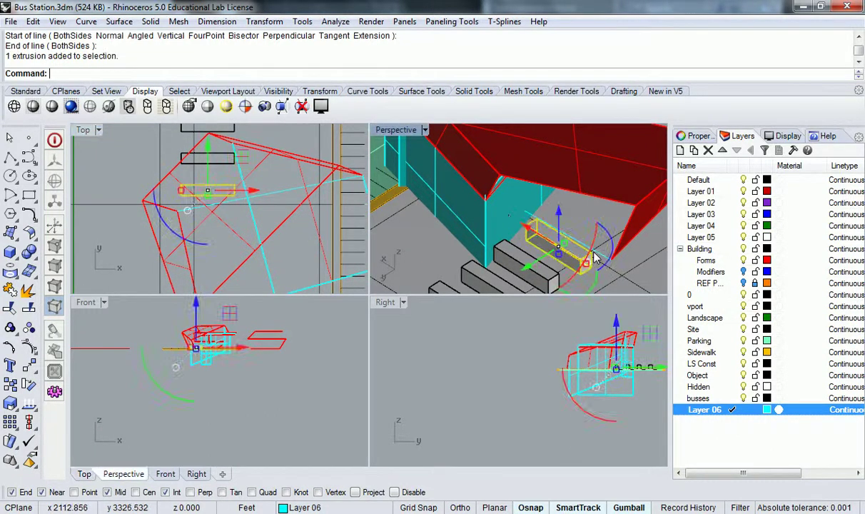
{"action": "left_click", "coordinate": [605, 263], "text": "shift"}
{"action": "key", "text": "Delete"}
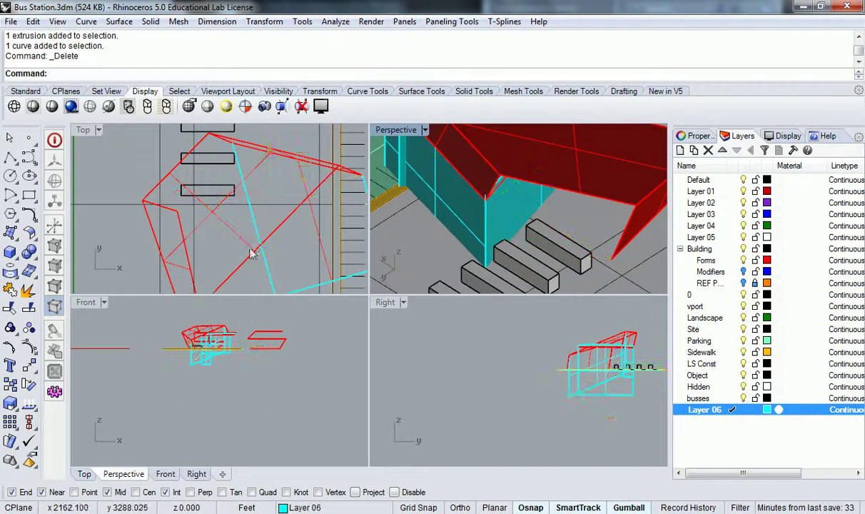
Draw a line about 68 ft long in the Top view, from the leg's inner corner straight across the cyan wall, with projected snapping and Ortho on
{"action": "right_click_drag", "start_coordinate": [265, 254], "coordinate": [261, 249]}
{"action": "key", "text": "Return"}
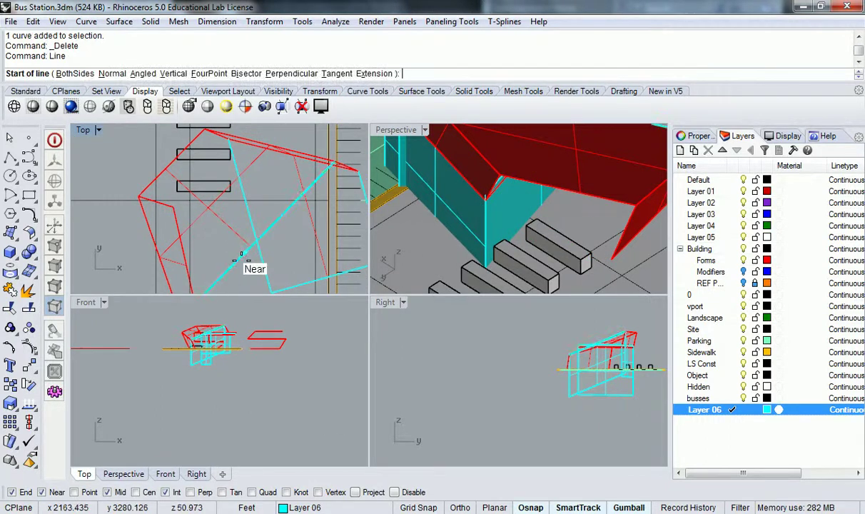
{"action": "left_click", "coordinate": [356, 492]}
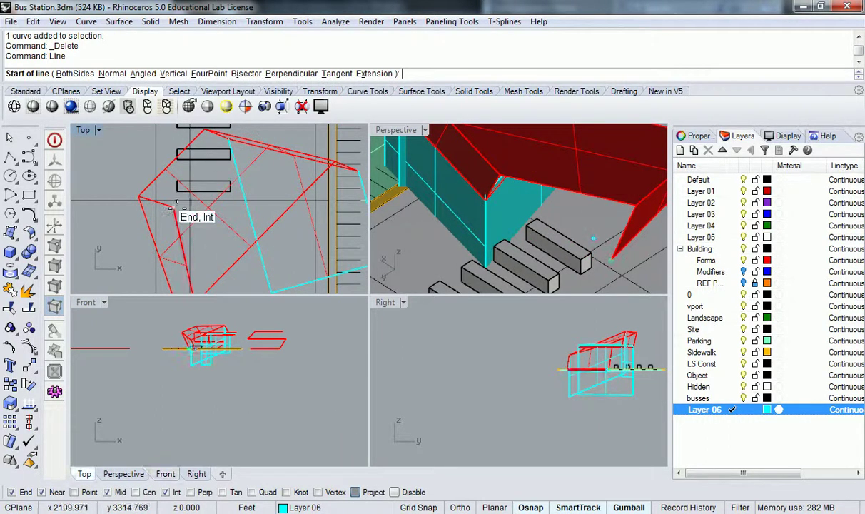
{"action": "left_click", "coordinate": [173, 207]}
{"action": "key", "text": "F8"}
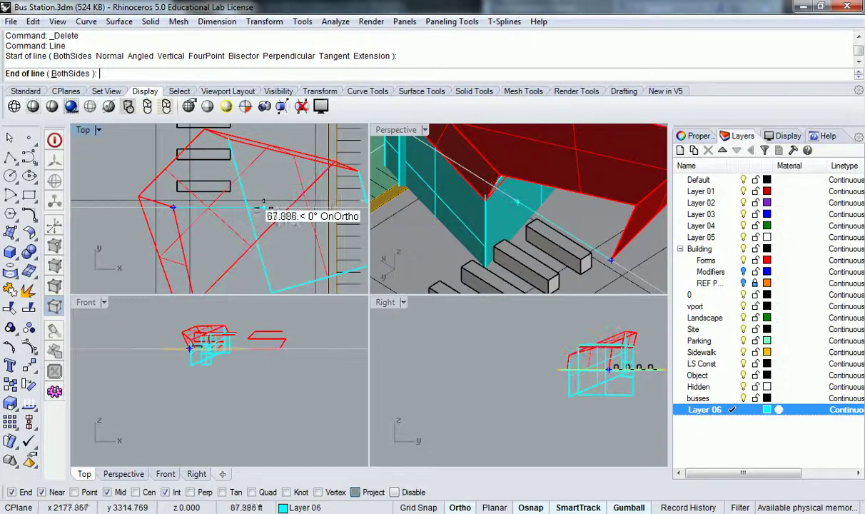
{"action": "left_click", "coordinate": [264, 212], "text": "shift"}
{"action": "right_click", "coordinate": [271, 192]}
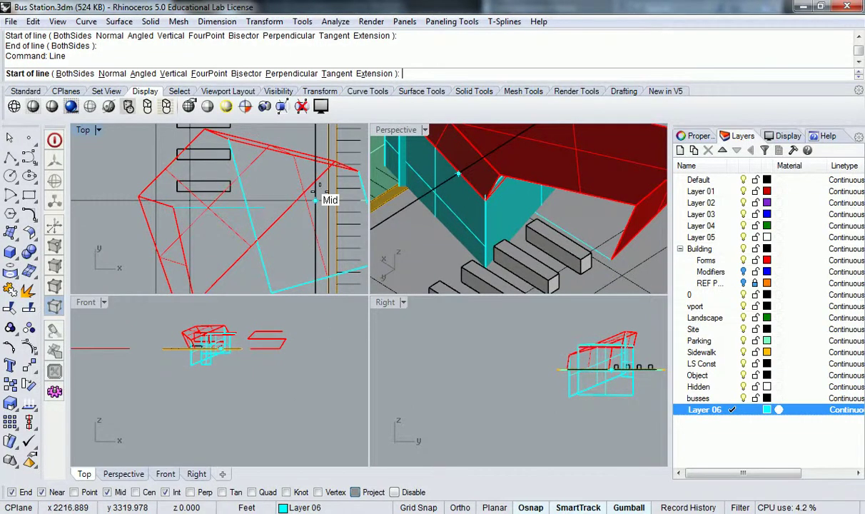
{"action": "key", "text": "Escape"}
Extrude the new horizontal line straight up into a vertical surface that rises above the roof
{"action": "left_click", "coordinate": [233, 209]}
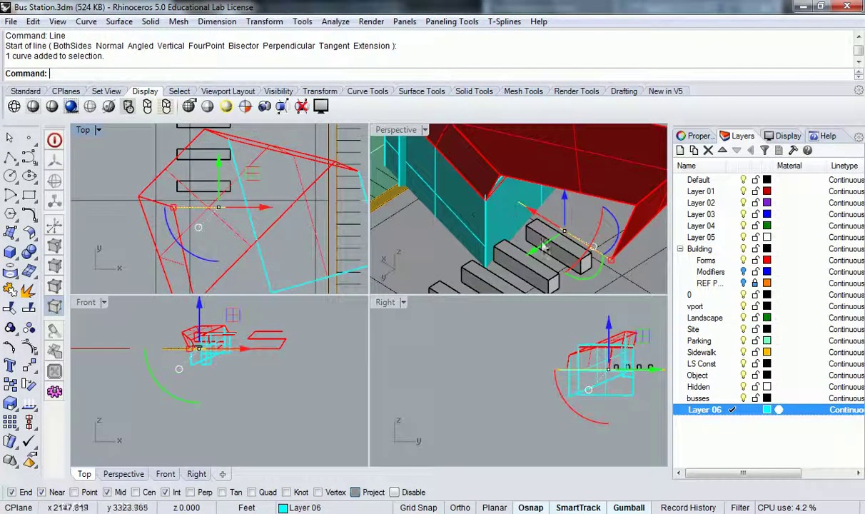
{"action": "right_click_drag", "start_coordinate": [520, 214], "coordinate": [553, 224]}
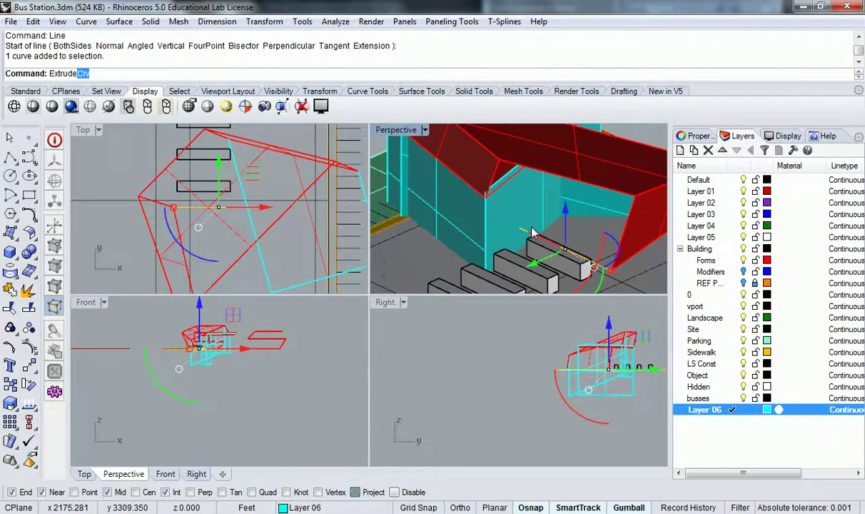
{"action": "key", "text": "Return"}
{"action": "right_click_drag", "start_coordinate": [532, 232], "coordinate": [455, 222]}
{"action": "left_click", "coordinate": [544, 203]}
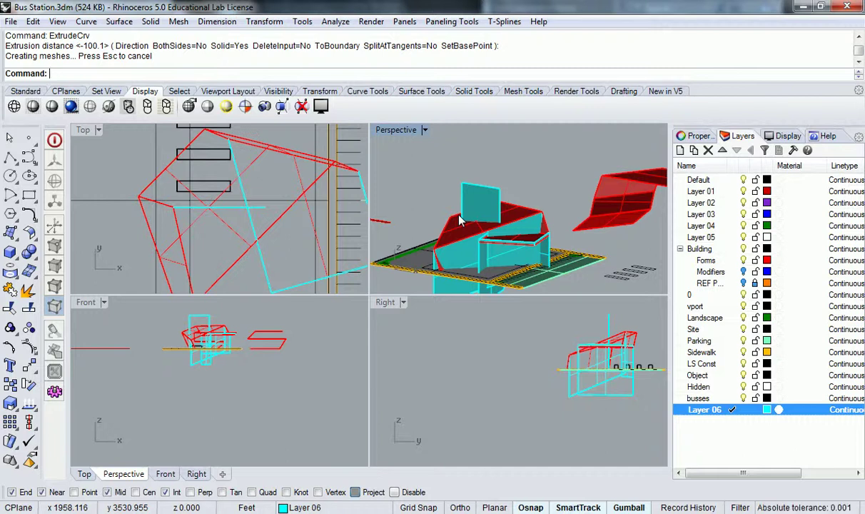
Examine how the new vertical surface, the roof and the cyan walls relate from several sides
{"action": "right_click_drag", "start_coordinate": [421, 175], "coordinate": [519, 264]}
{"action": "scroll", "coordinate": [518, 264], "scroll_direction": "up", "scroll_amount": 5}
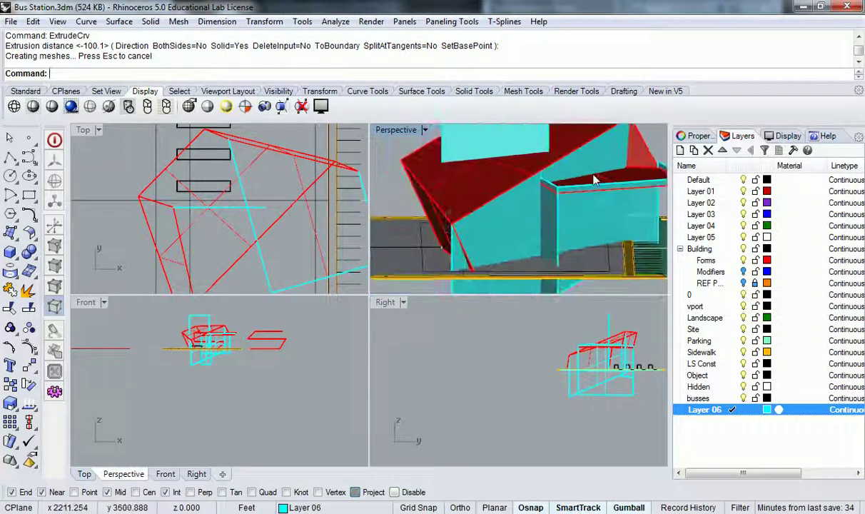
{"action": "right_click_drag", "start_coordinate": [463, 193], "coordinate": [592, 193]}
{"action": "scroll", "coordinate": [560, 226], "scroll_direction": "down", "scroll_amount": 7}
{"action": "right_click_drag", "start_coordinate": [560, 226], "coordinate": [660, 198]}
{"action": "scroll", "coordinate": [603, 223], "scroll_direction": "up", "scroll_amount": 5}
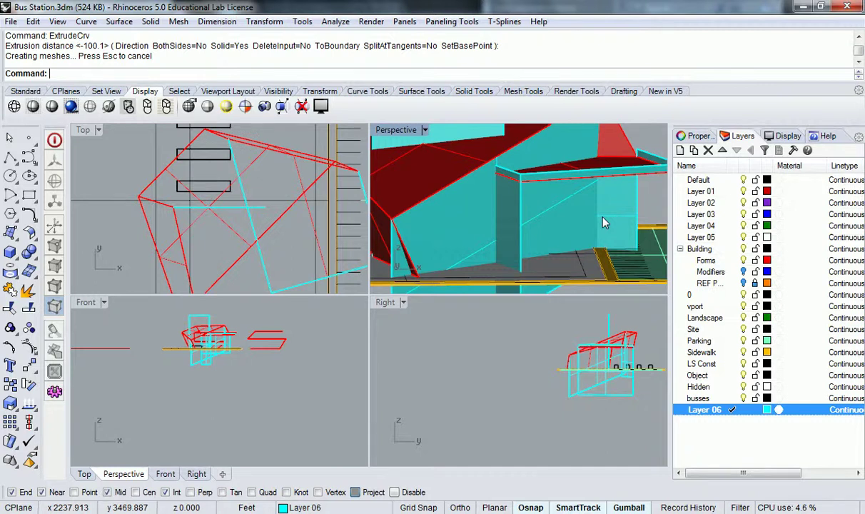
{"action": "scroll", "coordinate": [521, 187], "scroll_direction": "up", "scroll_amount": 3}
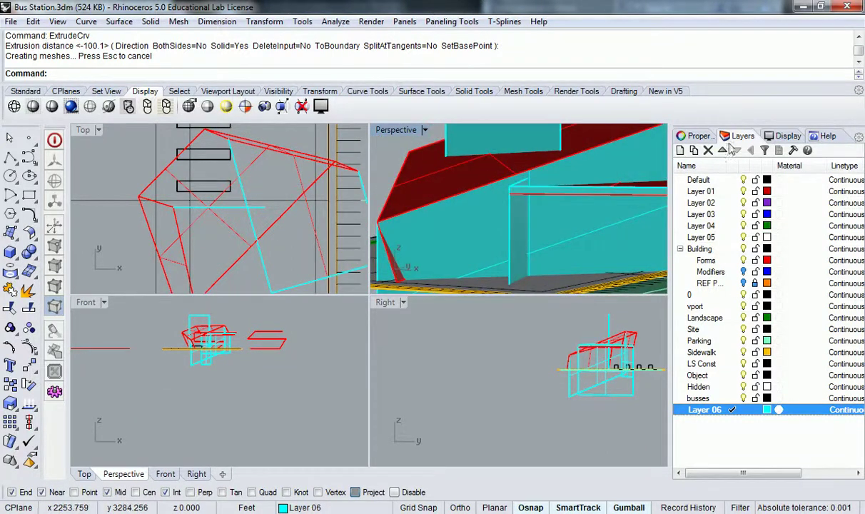
Create a new layer named glazing and set its colour to Green
{"action": "left_click", "coordinate": [680, 150]}
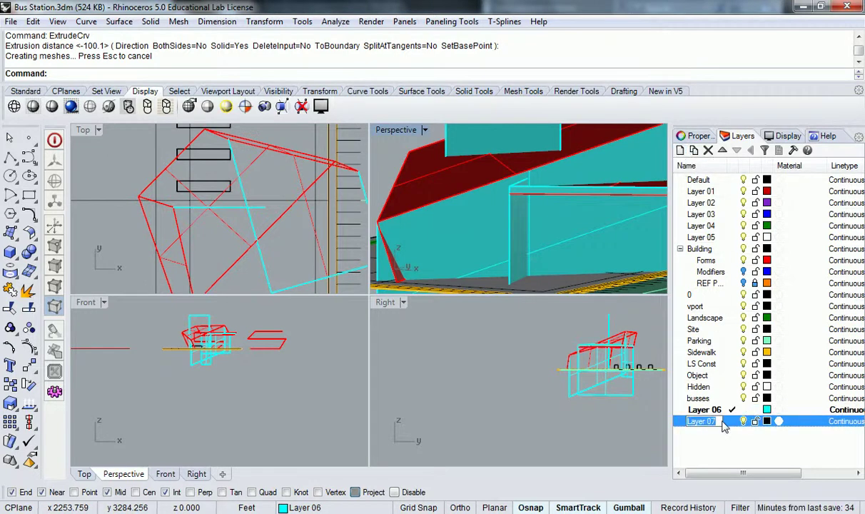
{"action": "type", "text": "glazing"}
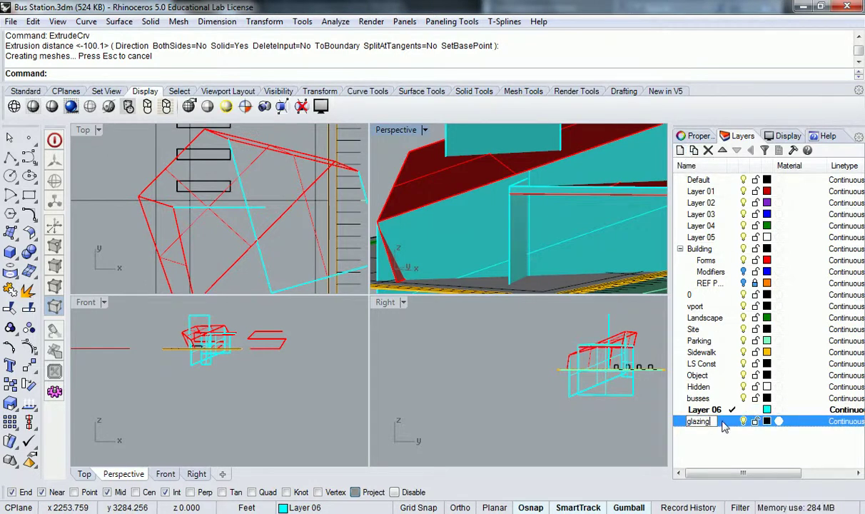
{"action": "left_click", "coordinate": [766, 420]}
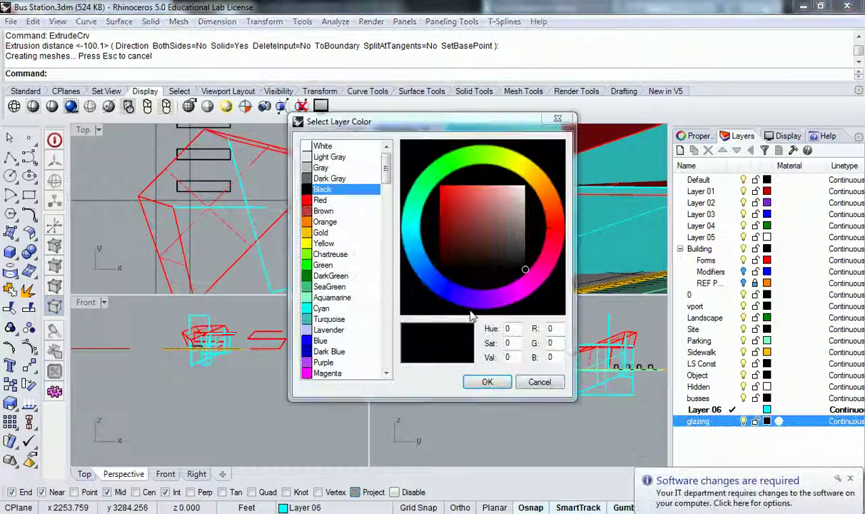
{"action": "left_click", "coordinate": [323, 266]}
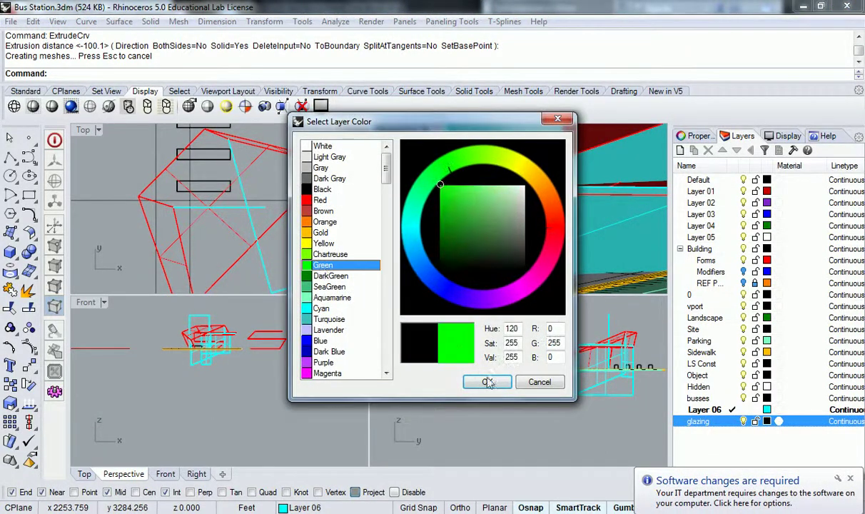
{"action": "left_click", "coordinate": [486, 380]}
Examine the cyan walls beneath the lower roof and where they meet the ground plane
{"action": "right_click_drag", "start_coordinate": [487, 251], "coordinate": [484, 225]}
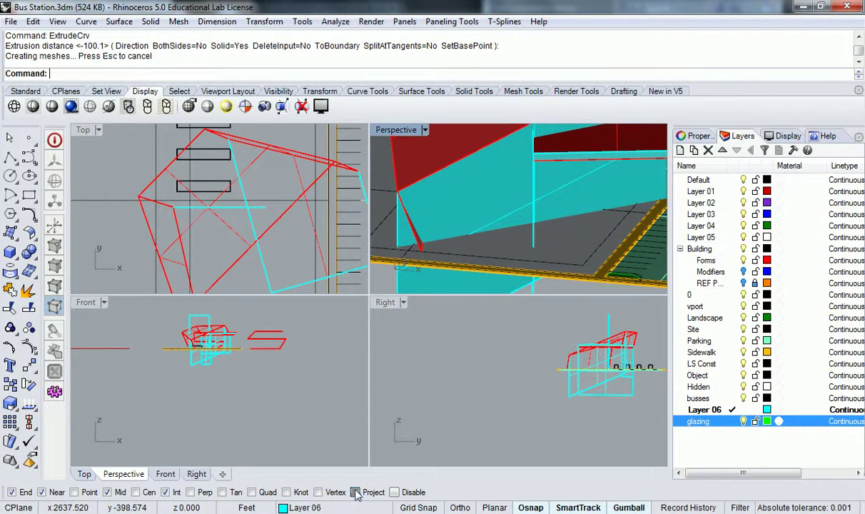
{"action": "right_click_drag", "start_coordinate": [545, 207], "coordinate": [597, 239]}
{"action": "scroll", "coordinate": [531, 196], "scroll_direction": "down", "scroll_amount": 6}
{"action": "scroll", "coordinate": [561, 226], "scroll_direction": "up", "scroll_amount": 5}
{"action": "scroll", "coordinate": [588, 228], "scroll_direction": "up", "scroll_amount": 2}
{"action": "scroll", "coordinate": [587, 227], "scroll_direction": "down", "scroll_amount": 6}
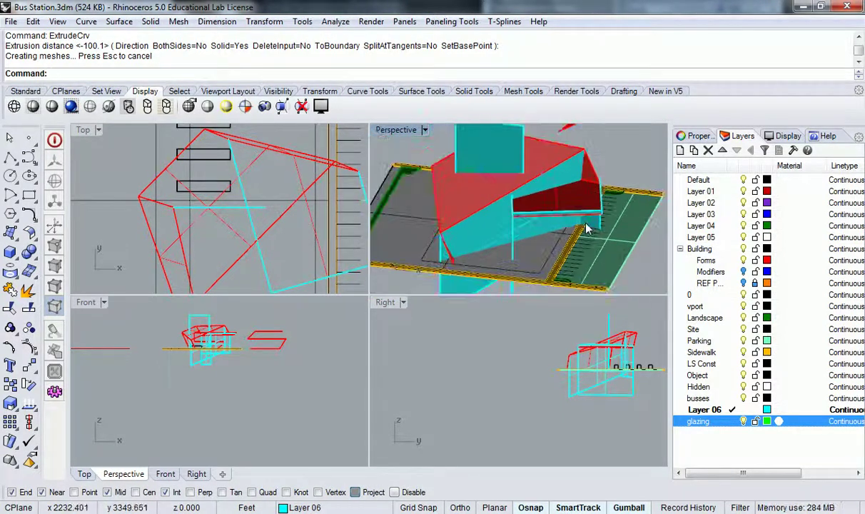
{"action": "scroll", "coordinate": [592, 186], "scroll_direction": "up", "scroll_amount": 4}
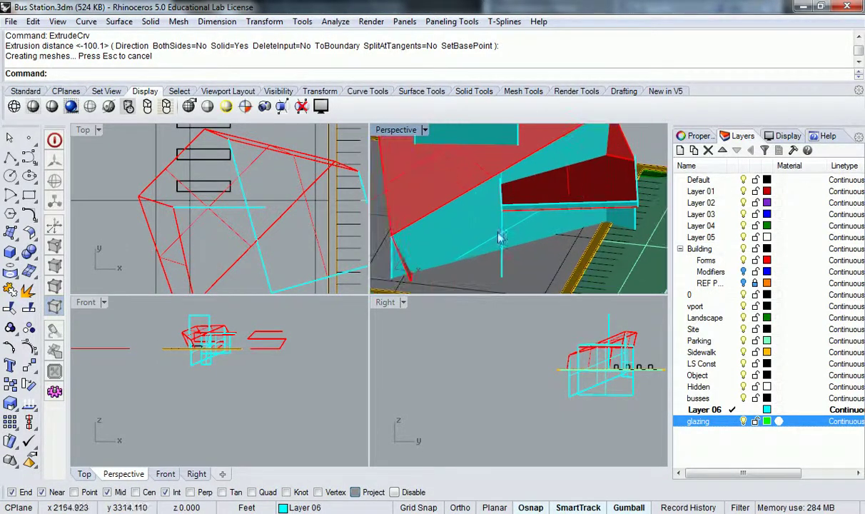
{"action": "right_click_drag", "start_coordinate": [572, 198], "coordinate": [573, 233]}
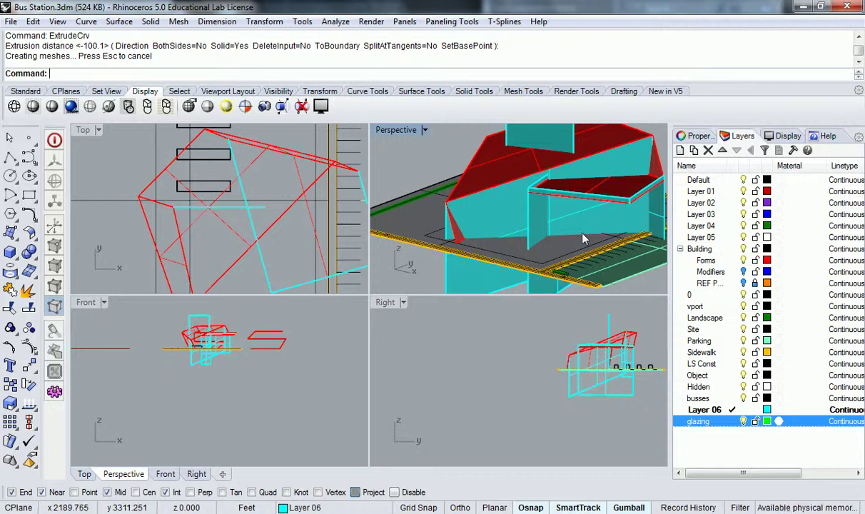
Turn on the Modifiers layer, make it current, and draw a large four-corner surface at ground level around the whole site
{"action": "left_click", "coordinate": [10, 232]}
{"action": "scroll", "coordinate": [232, 187], "scroll_direction": "down", "scroll_amount": 8}
{"action": "scroll", "coordinate": [230, 188], "scroll_direction": "down", "scroll_amount": 3}
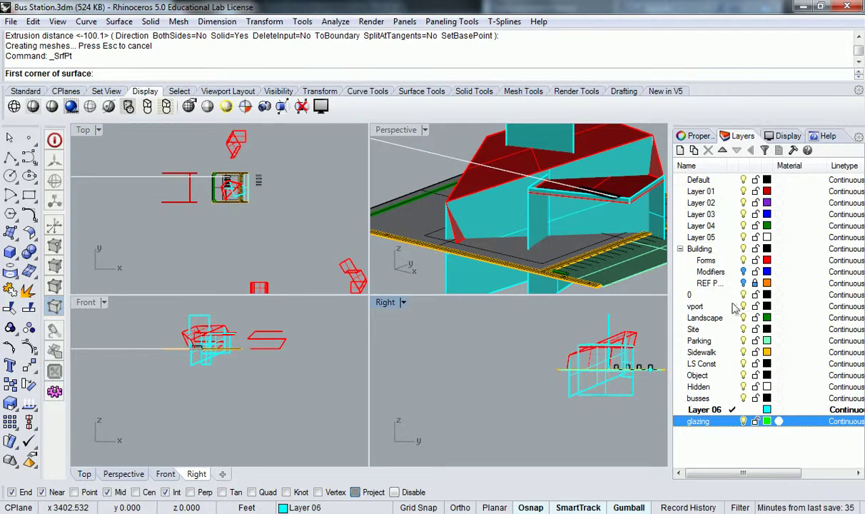
{"action": "left_click", "coordinate": [743, 271]}
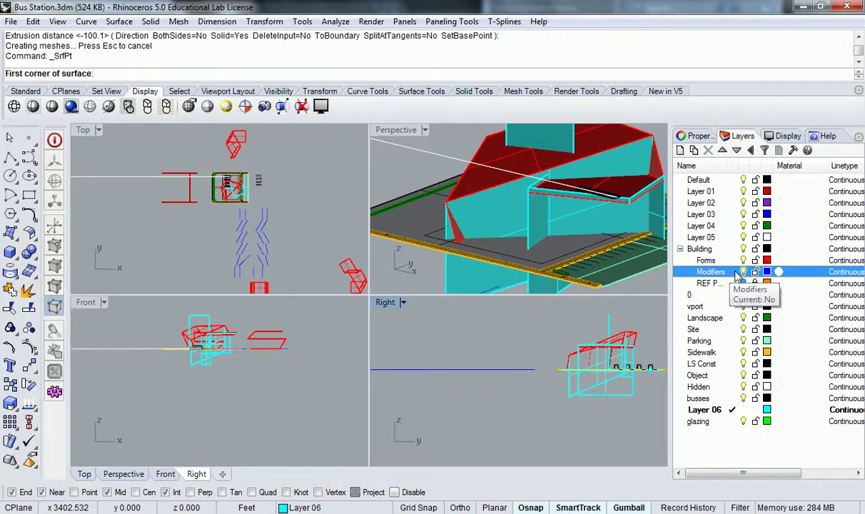
{"action": "left_click", "coordinate": [732, 272]}
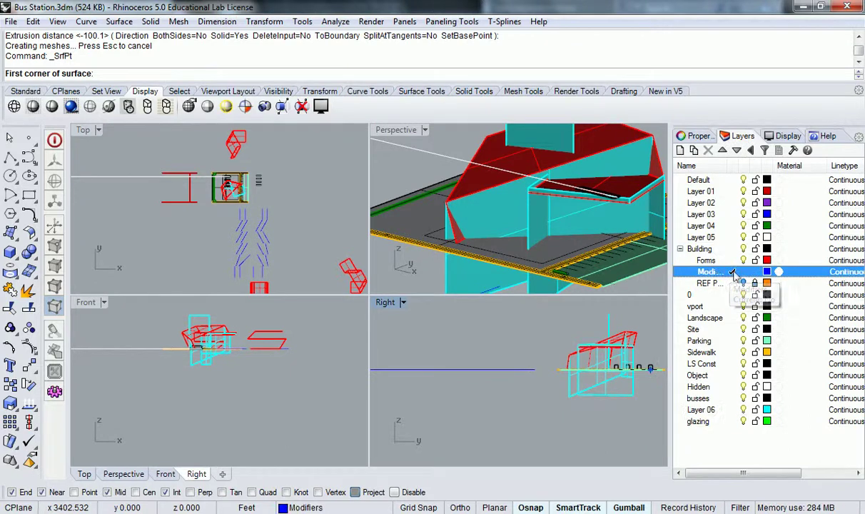
{"action": "left_click", "coordinate": [166, 158]}
{"action": "left_click", "coordinate": [308, 166]}
{"action": "left_click", "coordinate": [304, 229]}
{"action": "left_click", "coordinate": [175, 222]}
{"action": "right_click_drag", "start_coordinate": [415, 203], "coordinate": [520, 228]}
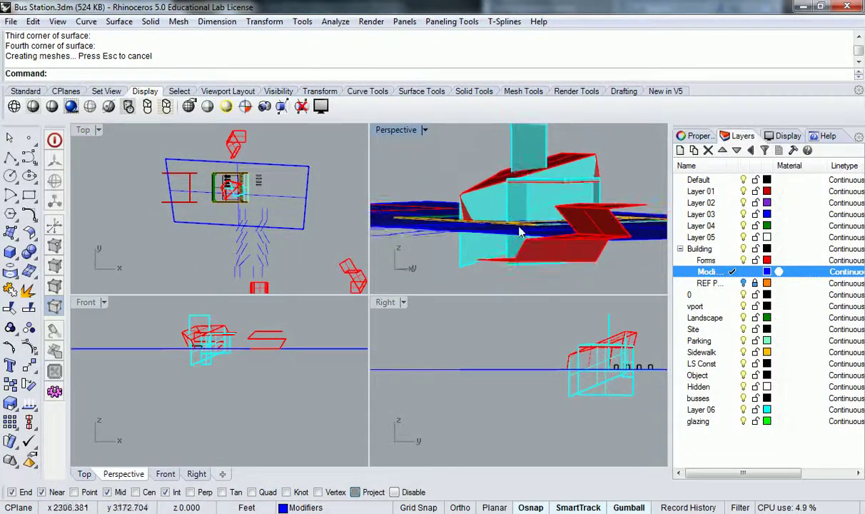
Trim away the parts of the cyan walls below ground, using the large ground-level surface as the cutting object
{"action": "right_click_drag", "start_coordinate": [665, 366], "coordinate": [548, 328]}
{"action": "left_click", "coordinate": [568, 333]}
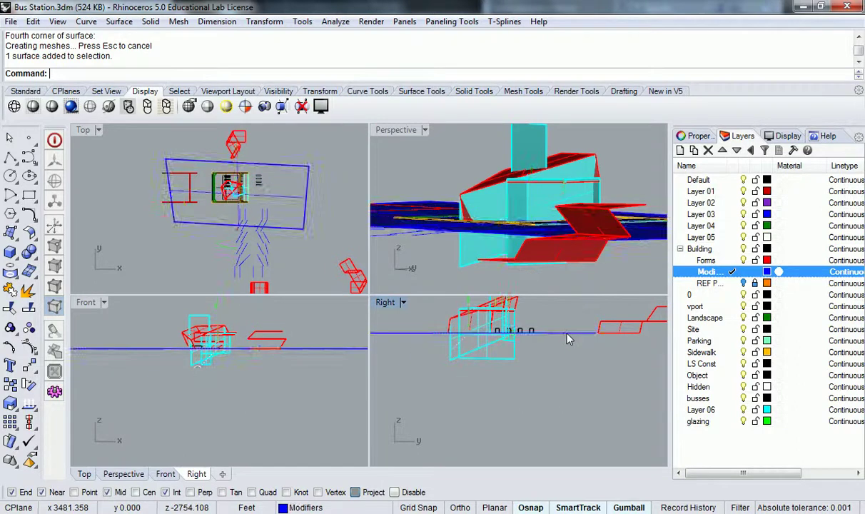
{"action": "type", "text": "Trim"}
{"action": "key", "text": "Return"}
{"action": "left_click", "coordinate": [534, 332]}
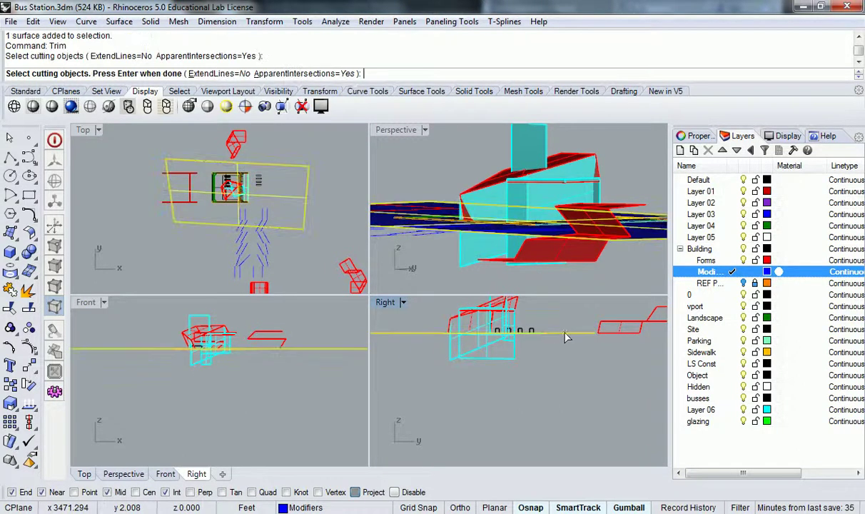
{"action": "key", "text": "Return"}
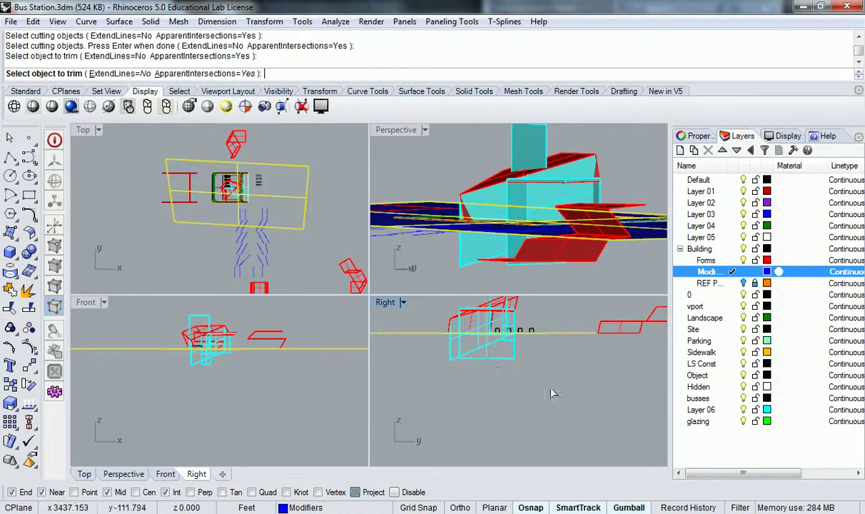
{"action": "left_click", "coordinate": [435, 346]}
{"action": "scroll", "coordinate": [480, 340], "scroll_direction": "up", "scroll_amount": 5}
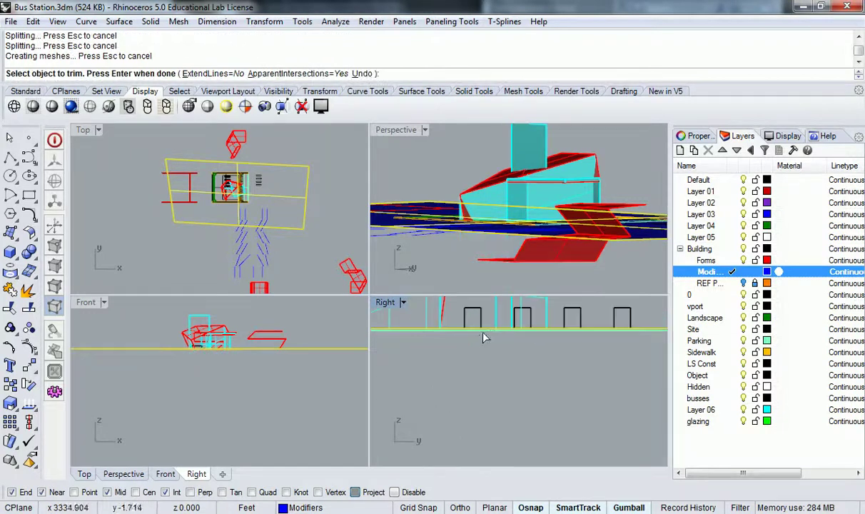
{"action": "scroll", "coordinate": [520, 331], "scroll_direction": "down", "scroll_amount": 5}
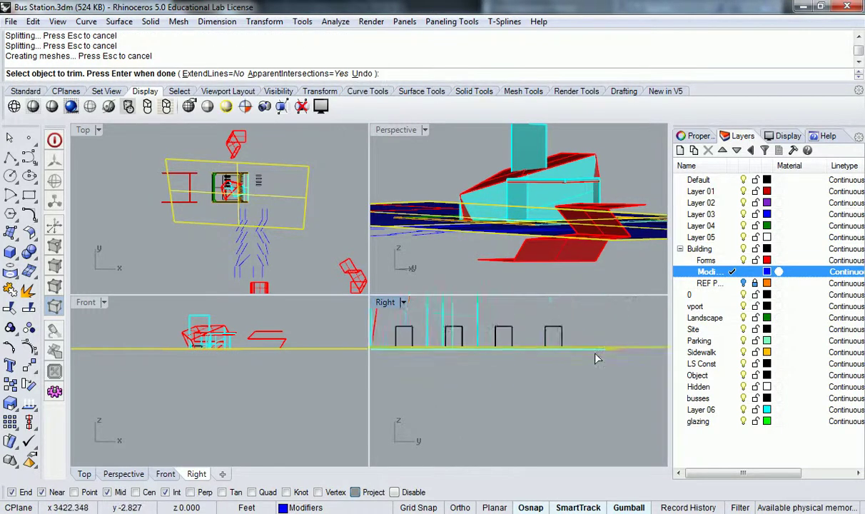
{"action": "scroll", "coordinate": [459, 353], "scroll_direction": "up", "scroll_amount": 4}
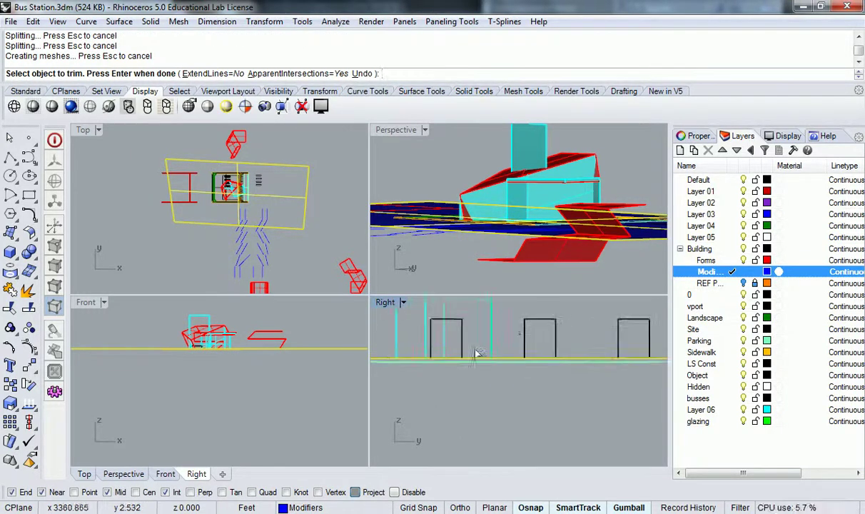
{"action": "right_click_drag", "start_coordinate": [491, 210], "coordinate": [506, 241]}
{"action": "scroll", "coordinate": [475, 222], "scroll_direction": "up", "scroll_amount": 4}
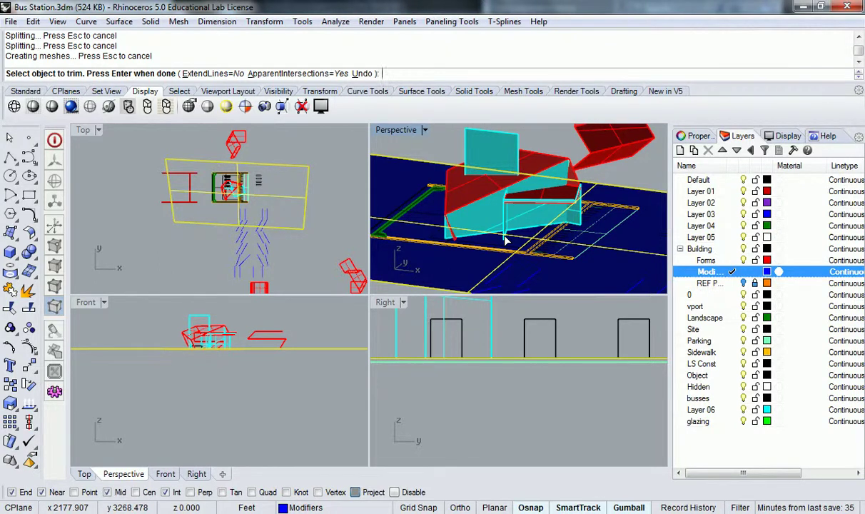
{"action": "right_click", "coordinate": [505, 239]}
Delete the large blue ground-level surface and inspect where the roof leg's lower corner meets the cyan wall
{"action": "scroll", "coordinate": [554, 221], "scroll_direction": "down", "scroll_amount": 5}
{"action": "right_click_drag", "start_coordinate": [530, 214], "coordinate": [505, 275], "text": "shift"}
{"action": "left_click", "coordinate": [602, 187]}
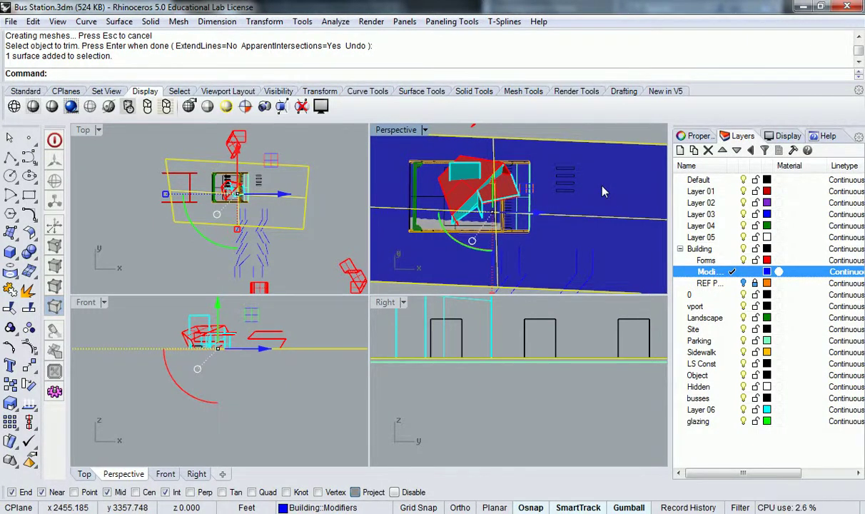
{"action": "key", "text": "Delete"}
{"action": "right_click_drag", "start_coordinate": [569, 225], "coordinate": [528, 252]}
{"action": "scroll", "coordinate": [472, 206], "scroll_direction": "up", "scroll_amount": 10}
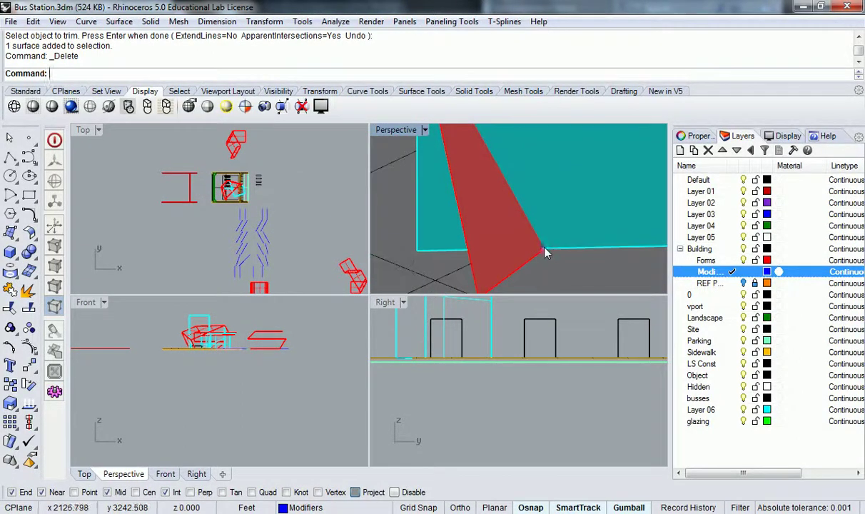
Undo the deletion of the ground-level surface and the trimming of the cyan walls
{"action": "key", "text": "ctrl+z"}
{"action": "key", "text": "ctrl+z"}
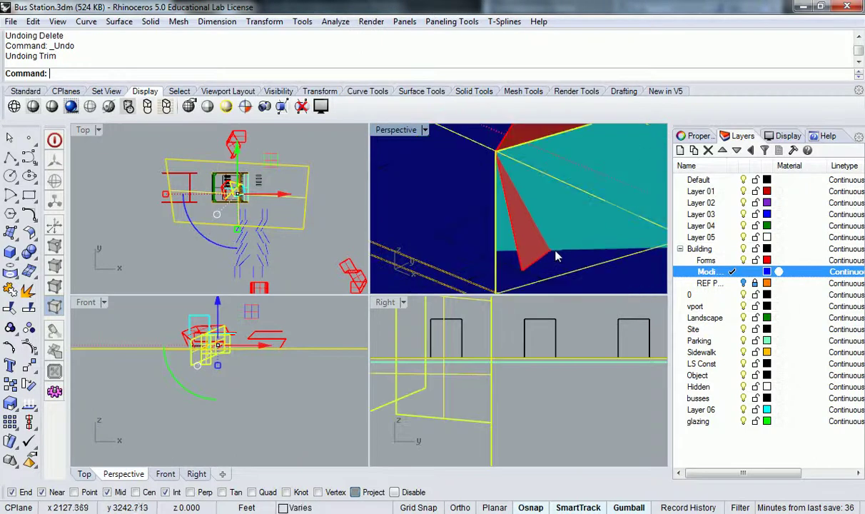
{"action": "right_click_drag", "start_coordinate": [557, 253], "coordinate": [454, 244]}
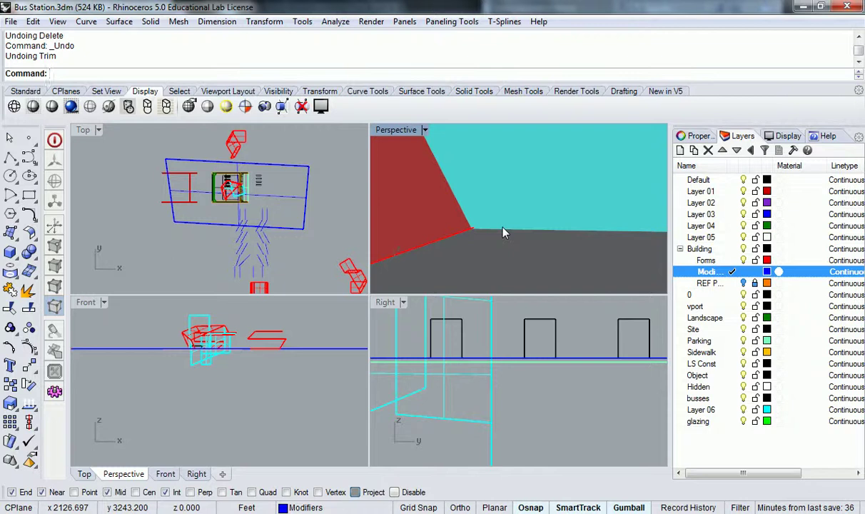
Make the glazing layer current
{"action": "right_click_drag", "start_coordinate": [503, 232], "coordinate": [579, 241]}
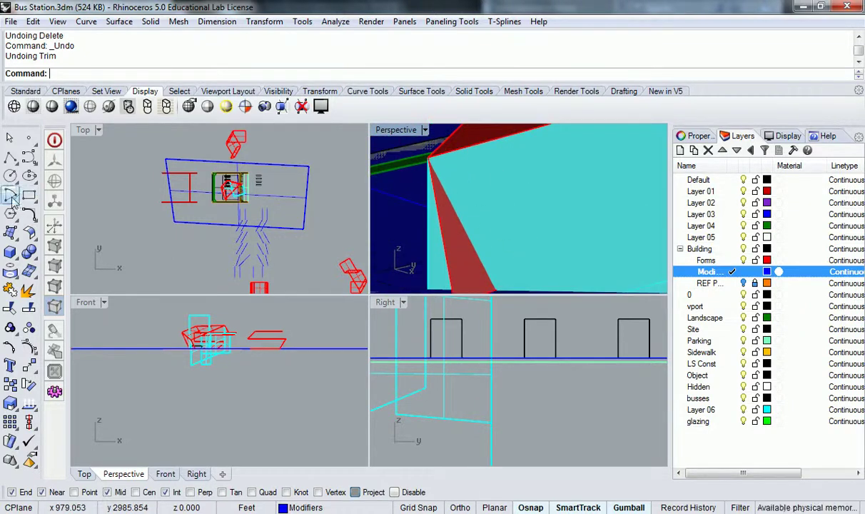
{"action": "double_click", "coordinate": [719, 421]}
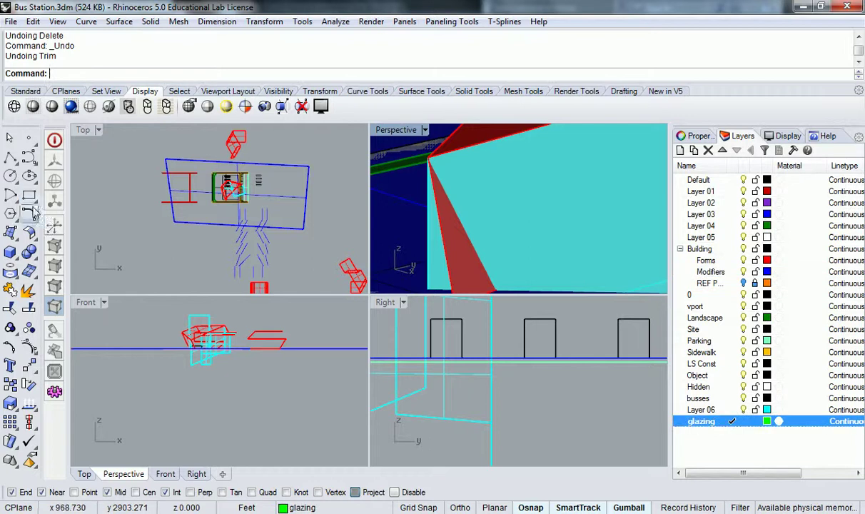
{"action": "left_click", "coordinate": [12, 235]}
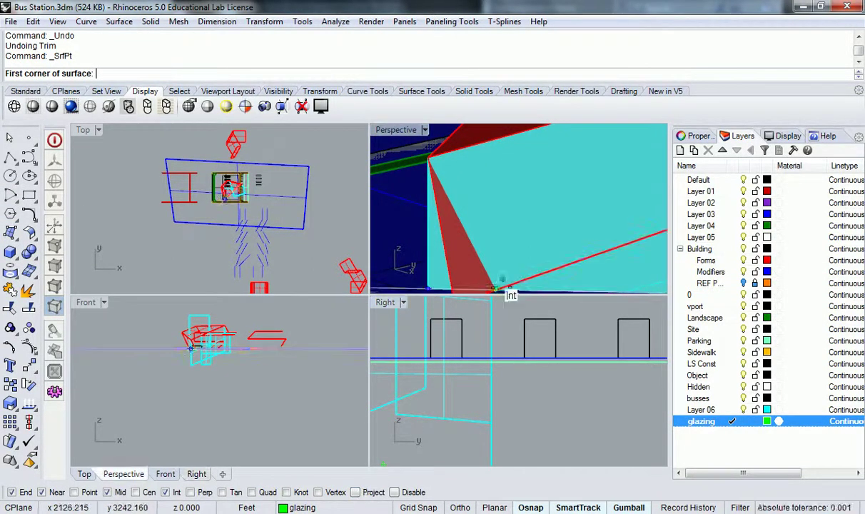
{"action": "right_click_drag", "start_coordinate": [498, 286], "coordinate": [496, 222], "text": "shift"}
{"action": "scroll", "coordinate": [484, 226], "scroll_direction": "up", "scroll_amount": 3}
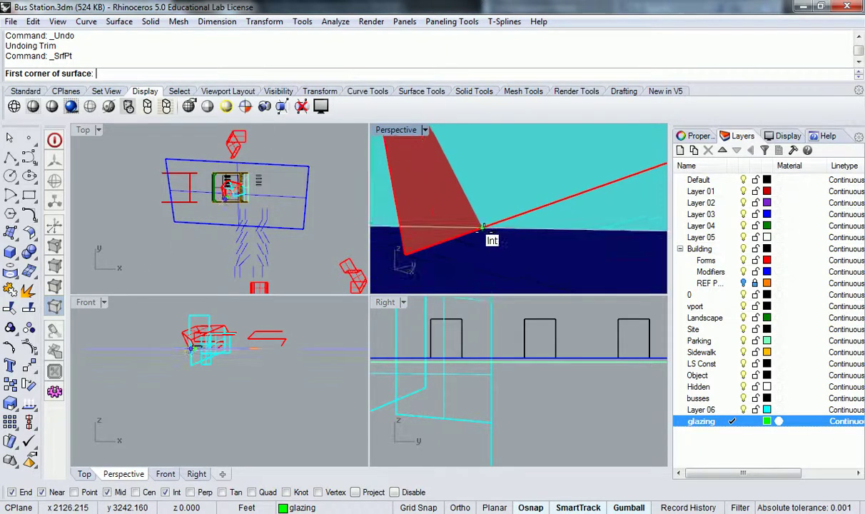
{"action": "scroll", "coordinate": [483, 226], "scroll_direction": "down", "scroll_amount": 3}
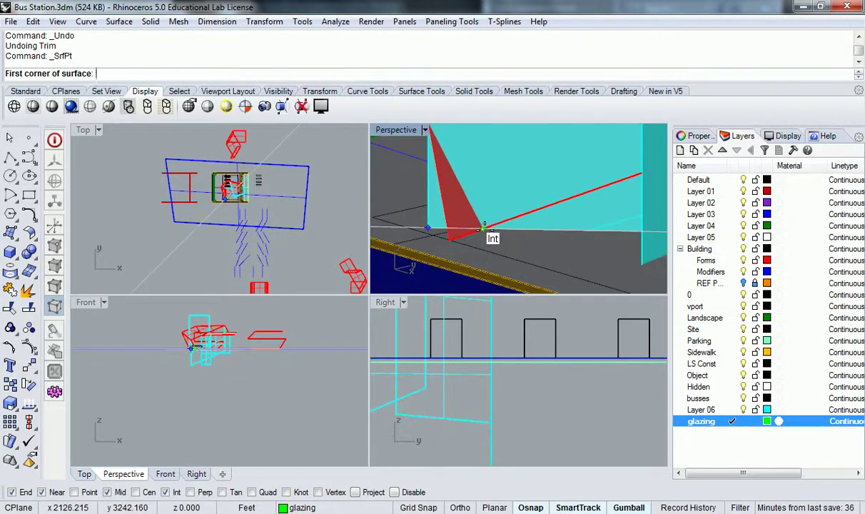
{"action": "key", "text": "Escape"}
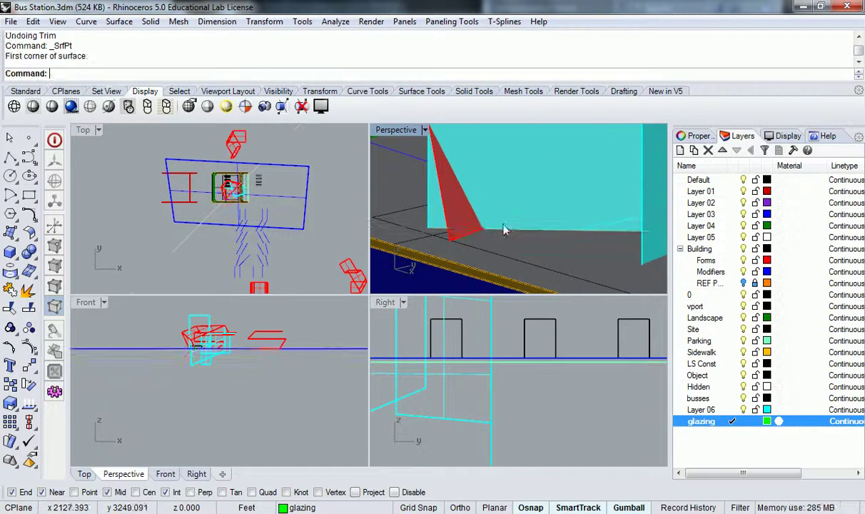
{"action": "left_click", "coordinate": [10, 231]}
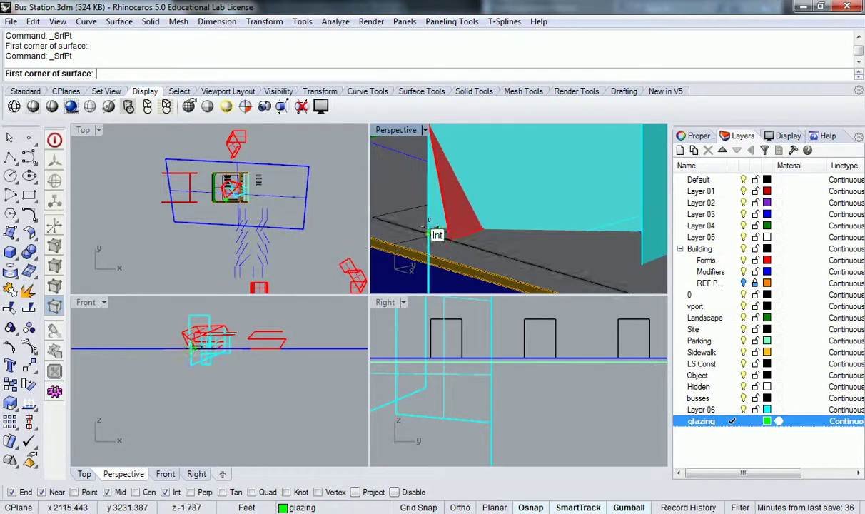
{"action": "key", "text": "Escape"}
Redo the ground-level trimming of the cyan walls and inspect the inner foot of the red roof leg
{"action": "right_click_drag", "start_coordinate": [546, 206], "coordinate": [584, 205]}
{"action": "scroll", "coordinate": [519, 381], "scroll_direction": "down", "scroll_amount": 2}
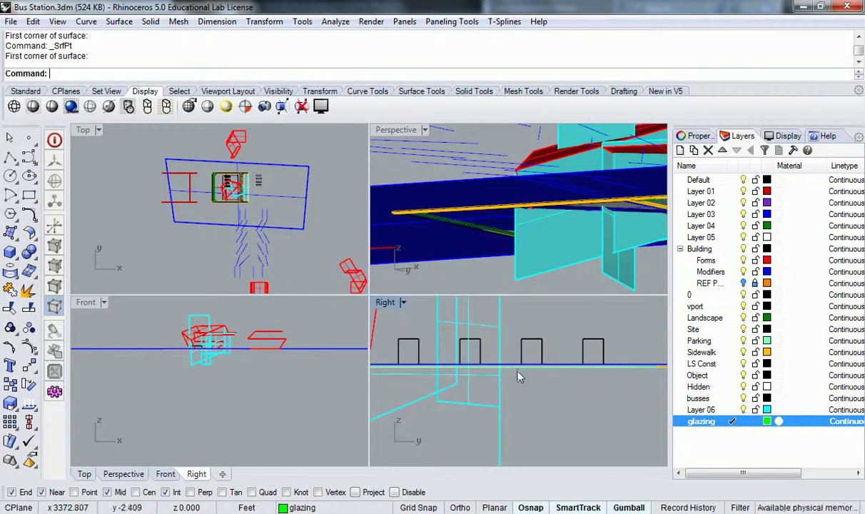
{"action": "key", "text": "ctrl+y"}
{"action": "right_click_drag", "start_coordinate": [520, 193], "coordinate": [556, 288]}
{"action": "scroll", "coordinate": [560, 221], "scroll_direction": "up", "scroll_amount": 3}
{"action": "right_click_drag", "start_coordinate": [565, 221], "coordinate": [530, 210]}
{"action": "scroll", "coordinate": [500, 199], "scroll_direction": "up", "scroll_amount": 3}
{"action": "scroll", "coordinate": [499, 205], "scroll_direction": "up", "scroll_amount": 2}
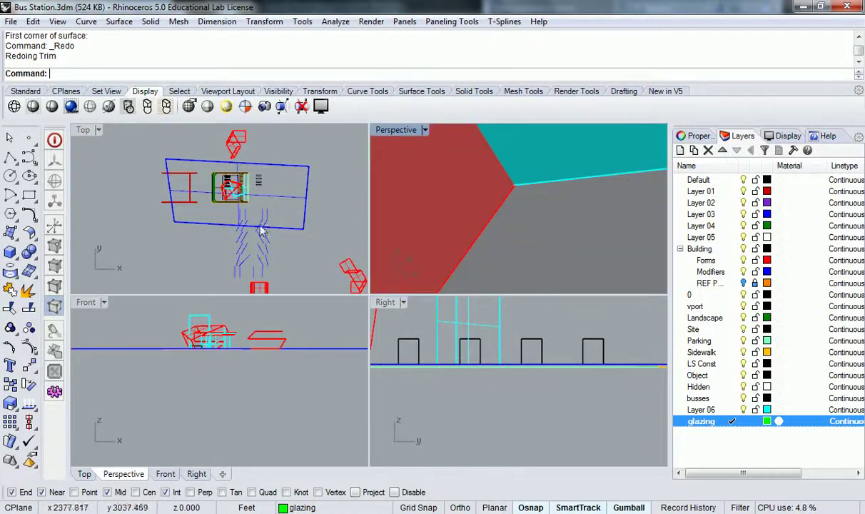
Create a four-corner glazing surface from the near roof corner and leg foot to the far ground intersection and the far upper roof corner
{"action": "key", "text": "Return"}
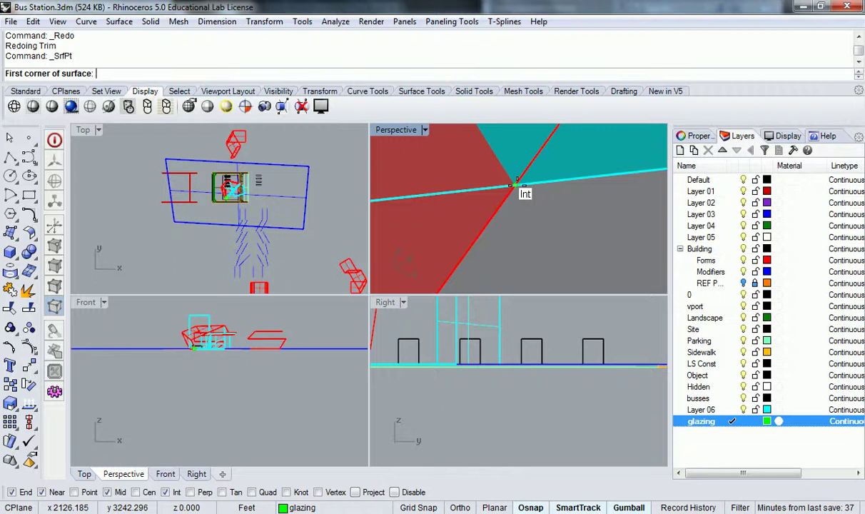
{"action": "key", "text": "Escape"}
{"action": "scroll", "coordinate": [516, 187], "scroll_direction": "down", "scroll_amount": 8}
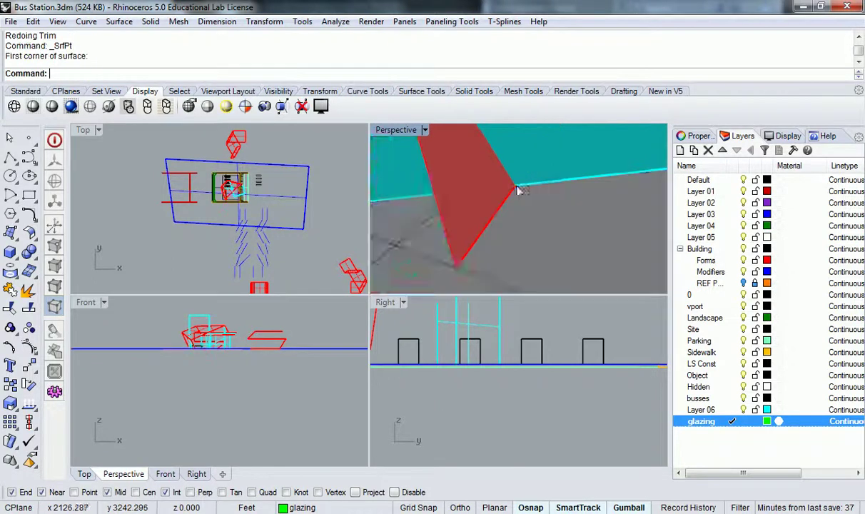
{"action": "right_click_drag", "start_coordinate": [534, 194], "coordinate": [517, 178]}
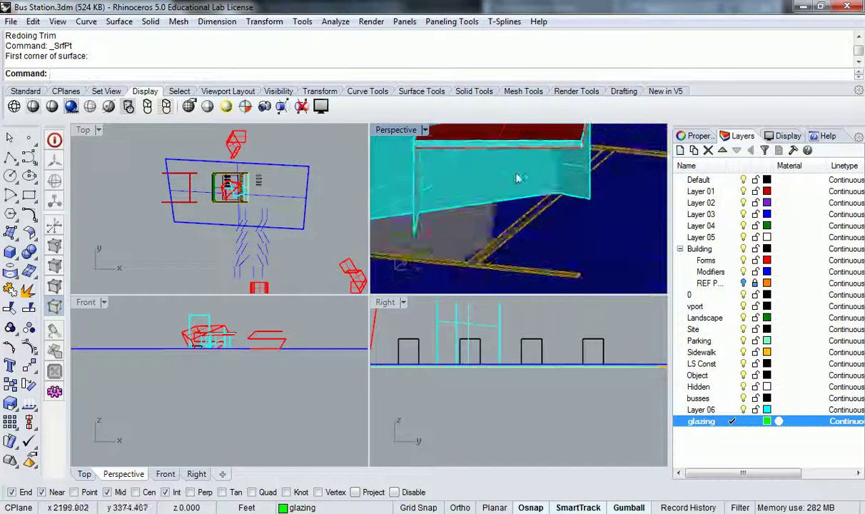
{"action": "scroll", "coordinate": [517, 178], "scroll_direction": "up", "scroll_amount": 3}
{"action": "right_click_drag", "start_coordinate": [539, 231], "coordinate": [571, 223]}
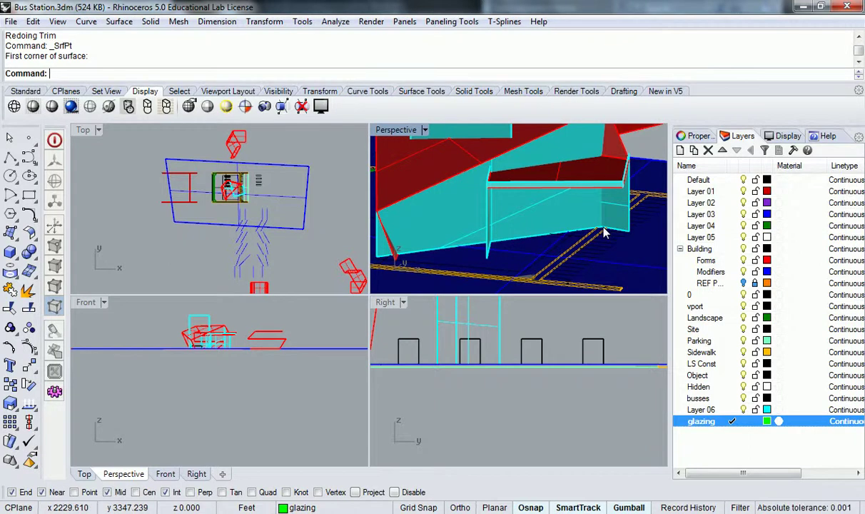
{"action": "right_click_drag", "start_coordinate": [497, 215], "coordinate": [469, 241]}
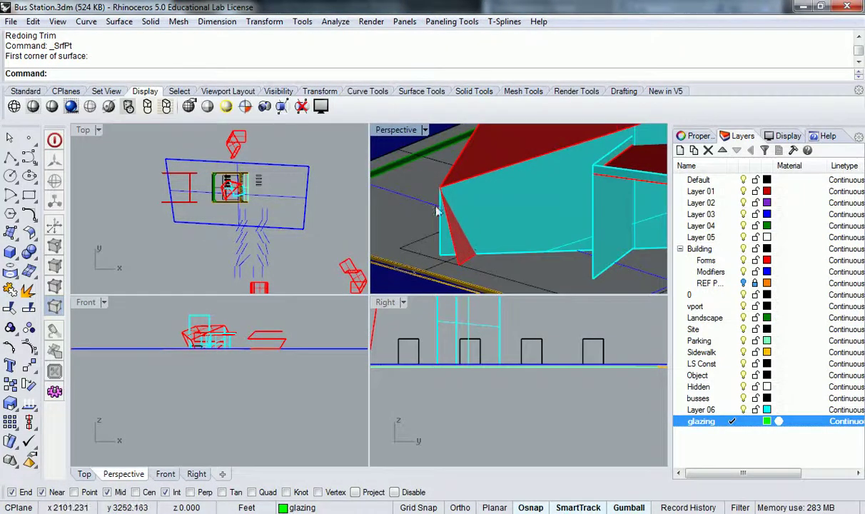
{"action": "left_click", "coordinate": [11, 228]}
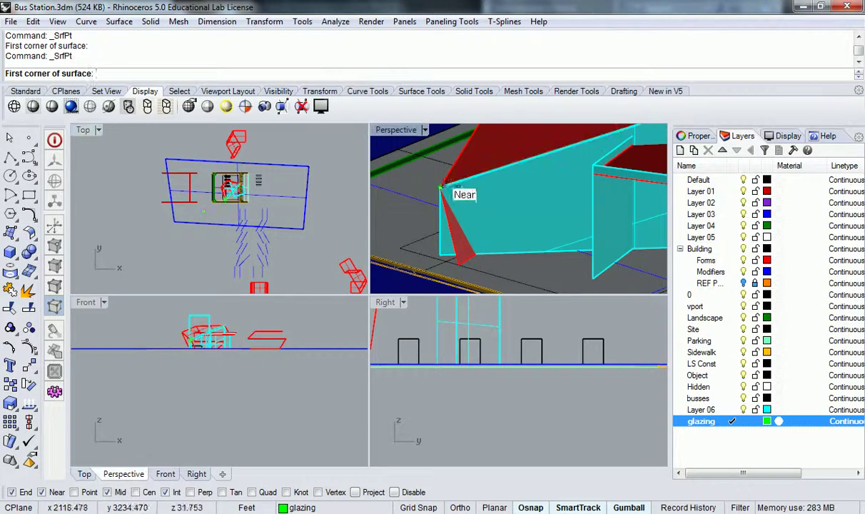
{"action": "left_click", "coordinate": [440, 188]}
{"action": "left_click", "coordinate": [480, 251]}
{"action": "right_click_drag", "start_coordinate": [479, 251], "coordinate": [582, 254]}
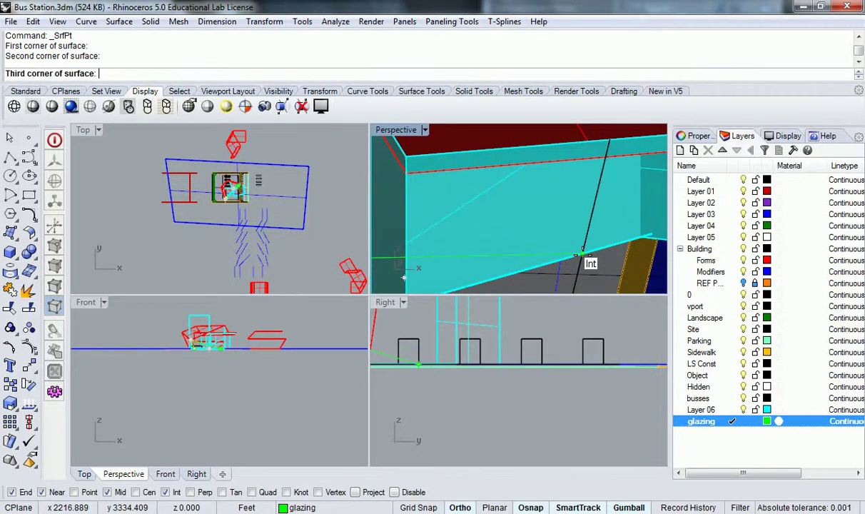
{"action": "left_click", "coordinate": [582, 254]}
{"action": "right_click_drag", "start_coordinate": [582, 253], "coordinate": [627, 243]}
{"action": "left_click", "coordinate": [599, 177]}
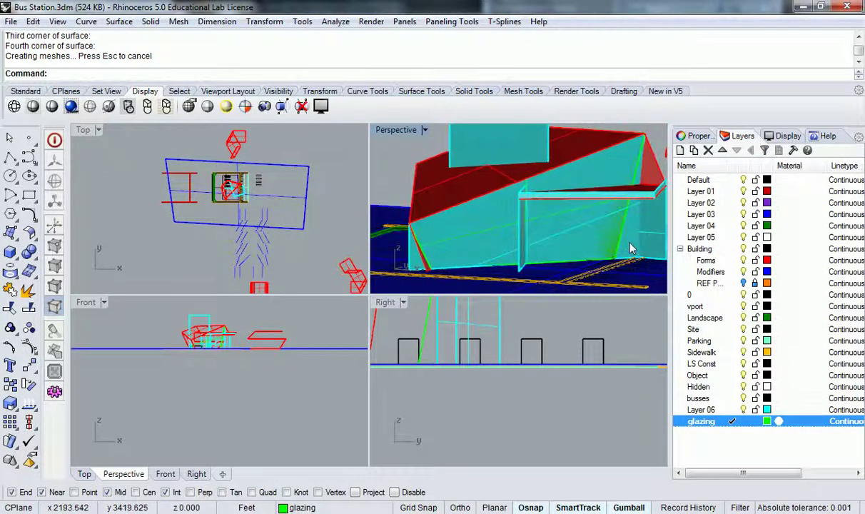
Delete the tall cyan wall behind the new glazing surface and inspect where the glazing meets the lower roof and the red roof leg
{"action": "left_click", "coordinate": [629, 245]}
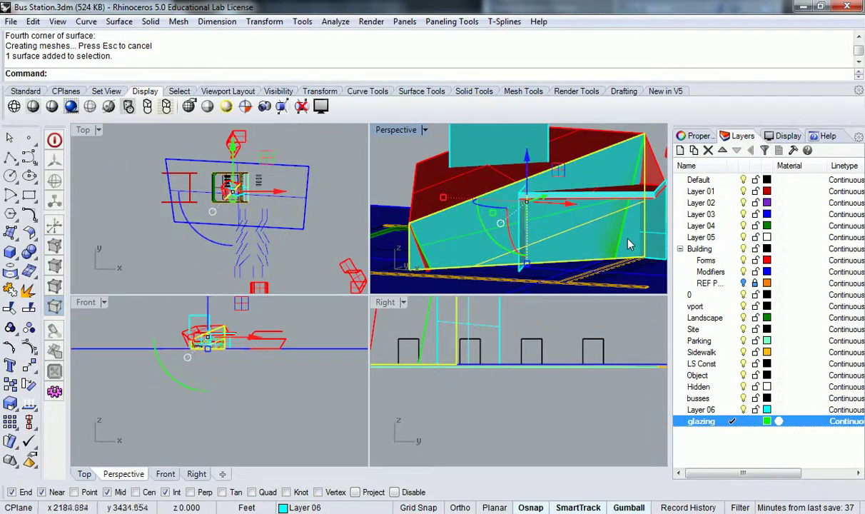
{"action": "key", "text": "Delete"}
{"action": "right_click_drag", "start_coordinate": [573, 239], "coordinate": [627, 240]}
{"action": "scroll", "coordinate": [603, 178], "scroll_direction": "up", "scroll_amount": 4}
{"action": "right_click_drag", "start_coordinate": [642, 205], "coordinate": [579, 227]}
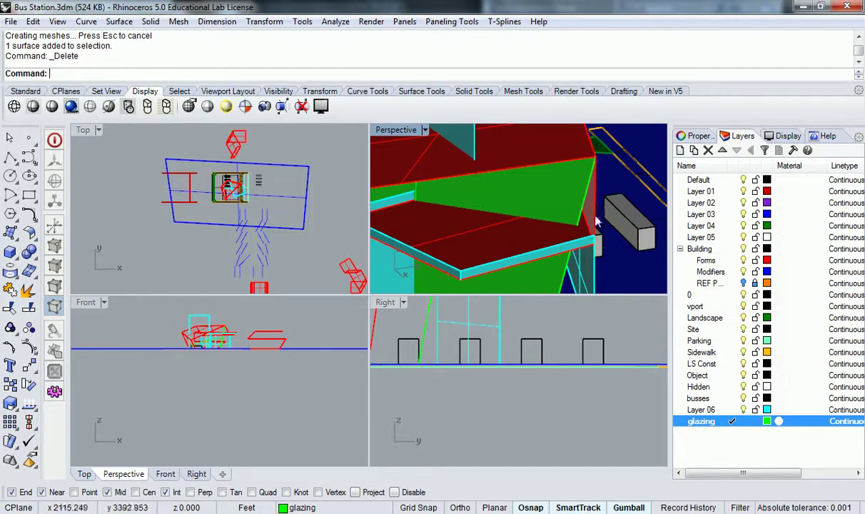
{"action": "scroll", "coordinate": [579, 211], "scroll_direction": "down", "scroll_amount": 5}
{"action": "right_click_drag", "start_coordinate": [583, 222], "coordinate": [622, 207]}
{"action": "scroll", "coordinate": [610, 229], "scroll_direction": "up", "scroll_amount": 5}
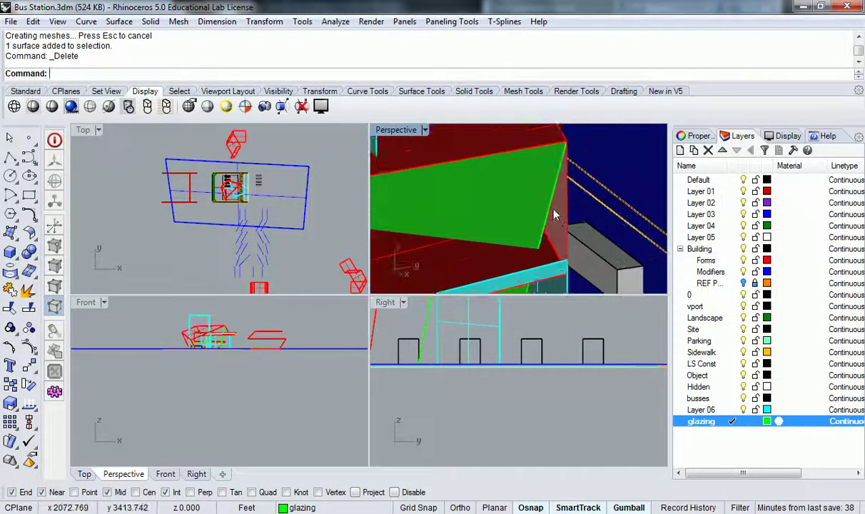
{"action": "scroll", "coordinate": [555, 215], "scroll_direction": "down", "scroll_amount": 2}
{"action": "right_click_drag", "start_coordinate": [538, 246], "coordinate": [565, 219]}
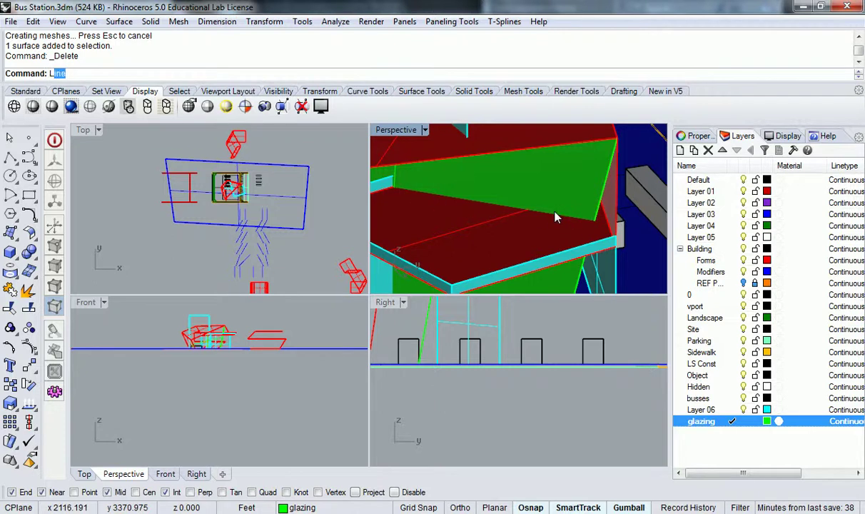
{"action": "key", "text": "Return"}
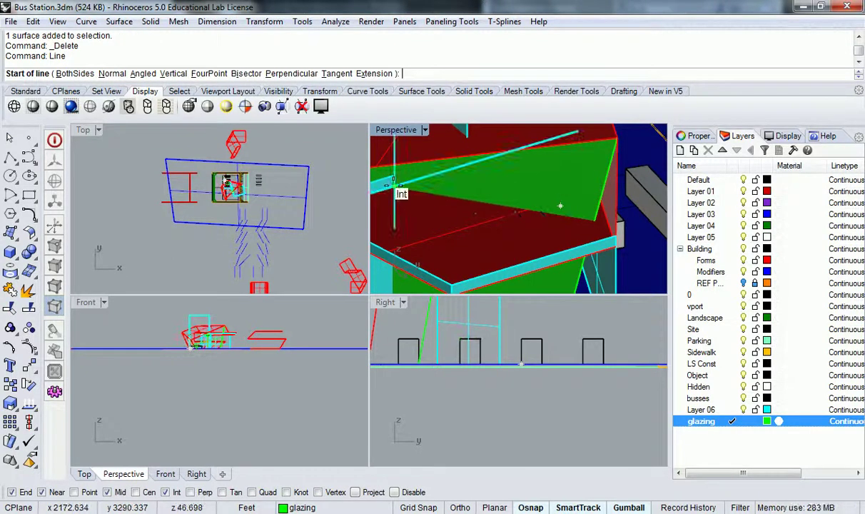
{"action": "scroll", "coordinate": [395, 188], "scroll_direction": "up", "scroll_amount": 6}
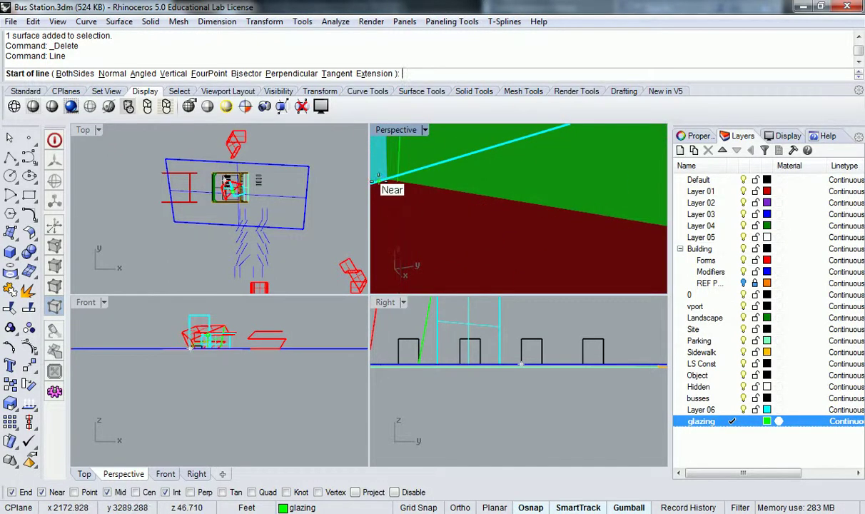
{"action": "key", "text": "Escape"}
{"action": "scroll", "coordinate": [432, 191], "scroll_direction": "down", "scroll_amount": 5}
{"action": "right_click_drag", "start_coordinate": [431, 187], "coordinate": [599, 209]}
{"action": "scroll", "coordinate": [546, 193], "scroll_direction": "up", "scroll_amount": 4}
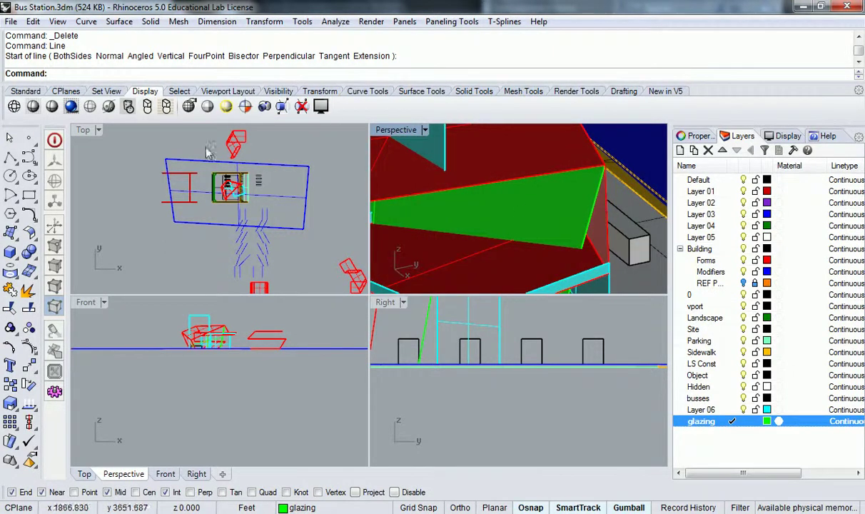
{"action": "left_click", "coordinate": [10, 234]}
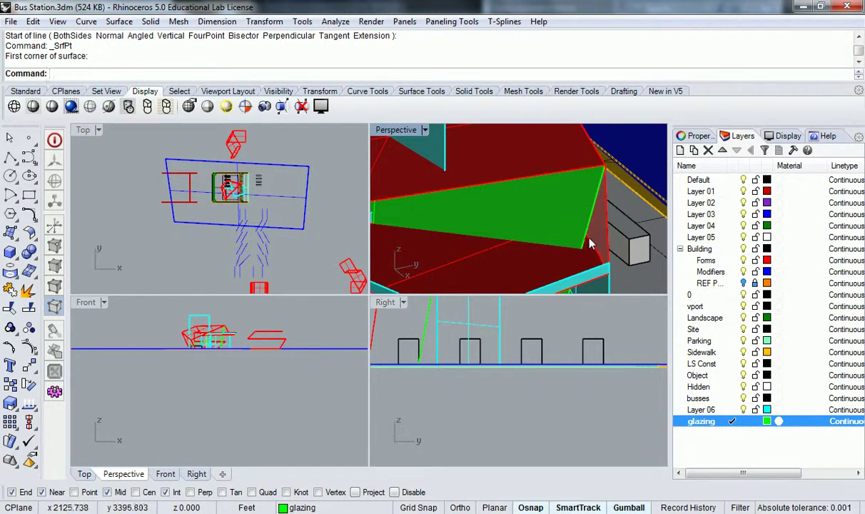
{"action": "mouse_move", "coordinate": [558, 226]}
{"action": "right_mouse_down"}
{"action": "mouse_move", "coordinate": [555, 172]}
{"action": "mouse_move", "coordinate": [592, 197]}
{"action": "mouse_move", "coordinate": [590, 251]}
{"action": "mouse_move", "coordinate": [561, 218]}
{"action": "right_mouse_up"}
{"action": "right_click_drag", "start_coordinate": [601, 151], "coordinate": [543, 189]}
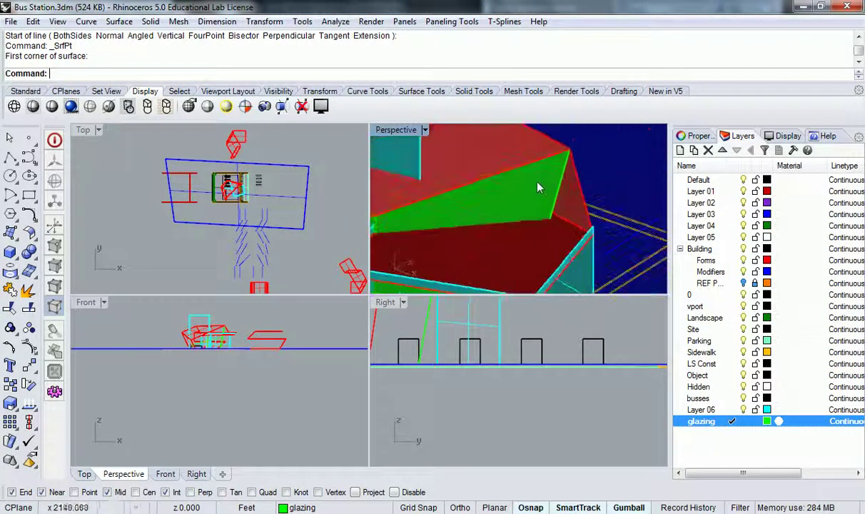
Try to draw a polyline along the glazing's slanted end edge, from the upper roof corner to the lower roof
{"action": "left_click", "coordinate": [11, 158]}
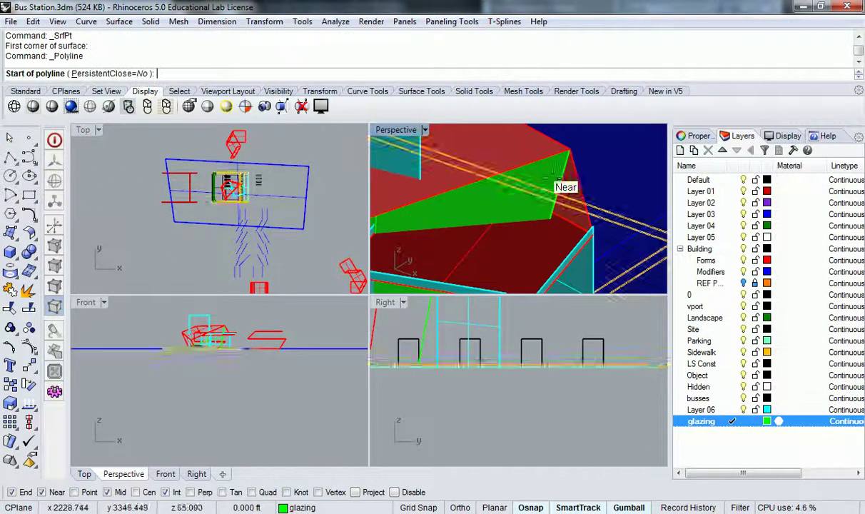
{"action": "left_click", "coordinate": [550, 199]}
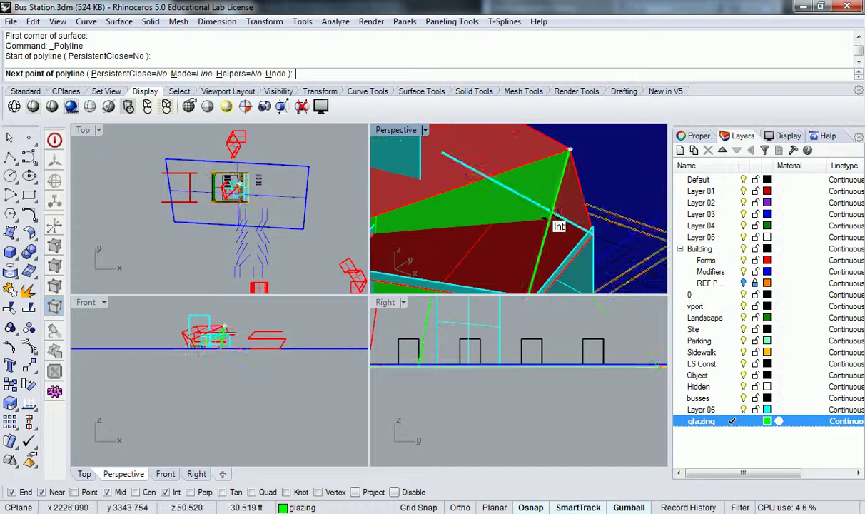
{"action": "scroll", "coordinate": [554, 216], "scroll_direction": "up", "scroll_amount": 3}
{"action": "left_click", "coordinate": [547, 217]}
{"action": "right_click_drag", "start_coordinate": [589, 230], "coordinate": [511, 262]}
{"action": "right_click", "coordinate": [451, 220]}
Try to select the polyline on the glazing's slanted edge, and undo and redo the deletion of the cyan wall
{"action": "left_click", "coordinate": [471, 189]}
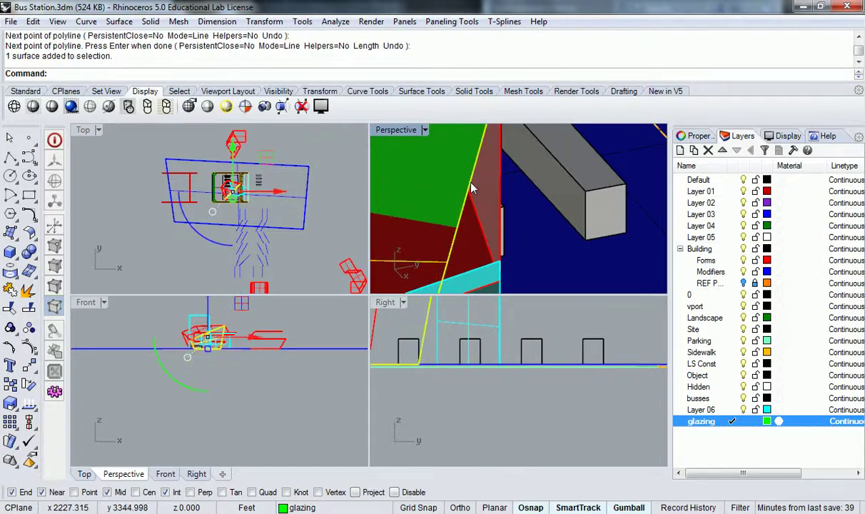
{"action": "left_click", "coordinate": [471, 186]}
{"action": "right_click_drag", "start_coordinate": [473, 183], "coordinate": [448, 195]}
{"action": "key", "text": "Escape"}
{"action": "right_click_drag", "start_coordinate": [391, 199], "coordinate": [462, 219], "text": "shift"}
{"action": "scroll", "coordinate": [451, 187], "scroll_direction": "up", "scroll_amount": 2}
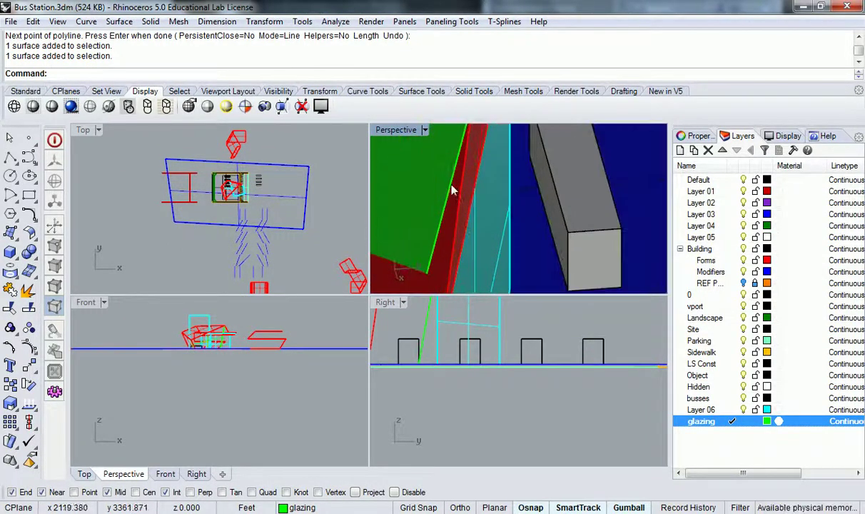
{"action": "left_click", "coordinate": [451, 185]}
{"action": "key", "text": "Escape"}
{"action": "key", "text": "ctrl+z"}
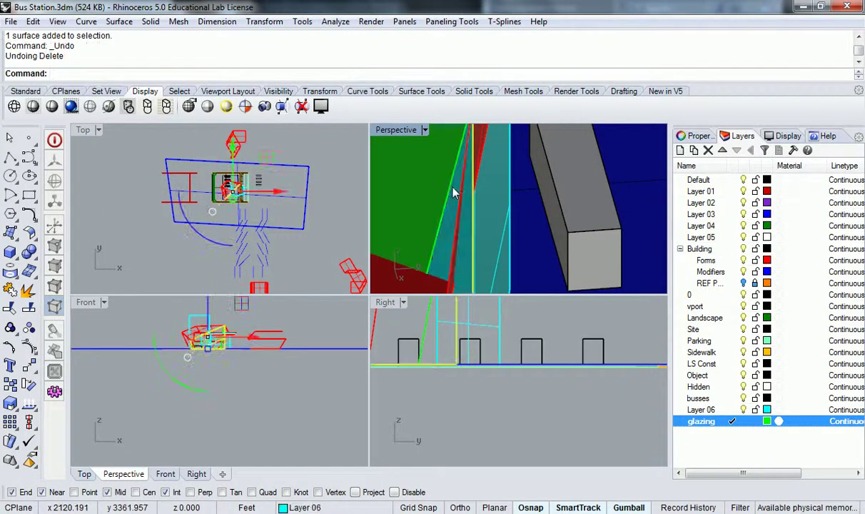
{"action": "key", "text": "ctrl+y"}
Draw a line along the glazing's slanted end edge, from the upper roof corner to where the glazing meets the lower roof
{"action": "right_click_drag", "start_coordinate": [457, 193], "coordinate": [478, 223]}
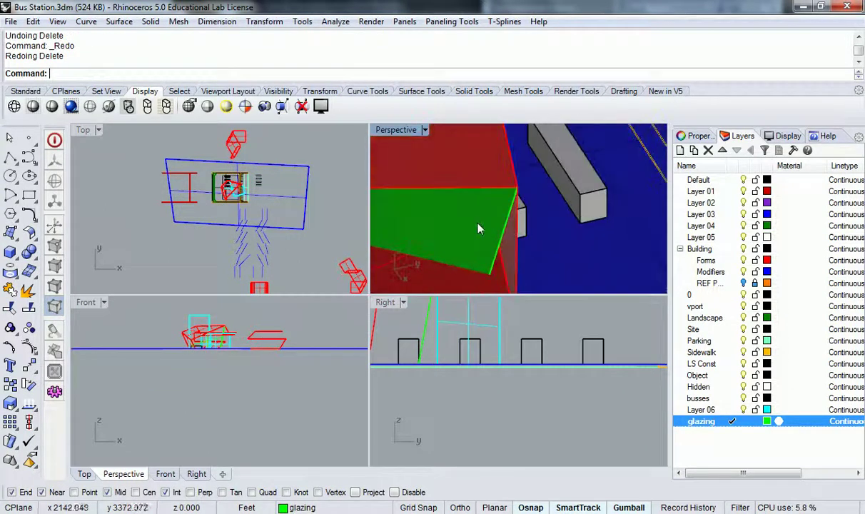
{"action": "type", "text": "line"}
{"action": "key", "text": "Return"}
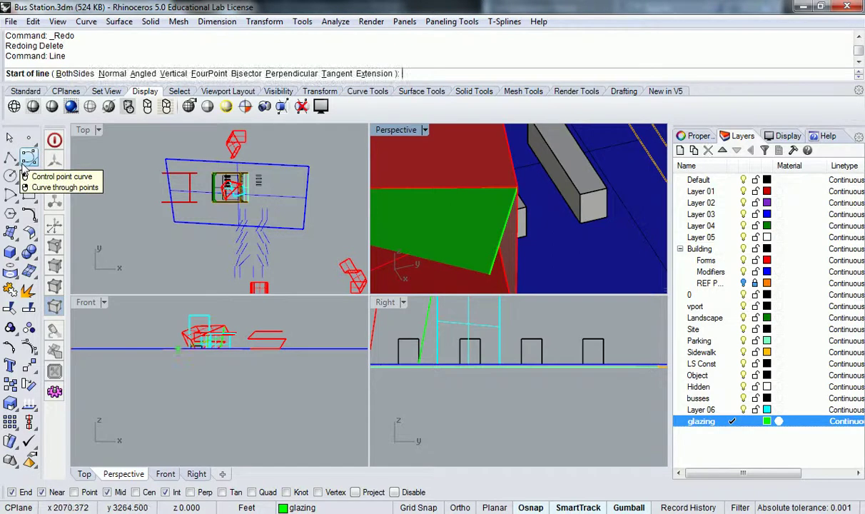
{"action": "left_click", "coordinate": [512, 178]}
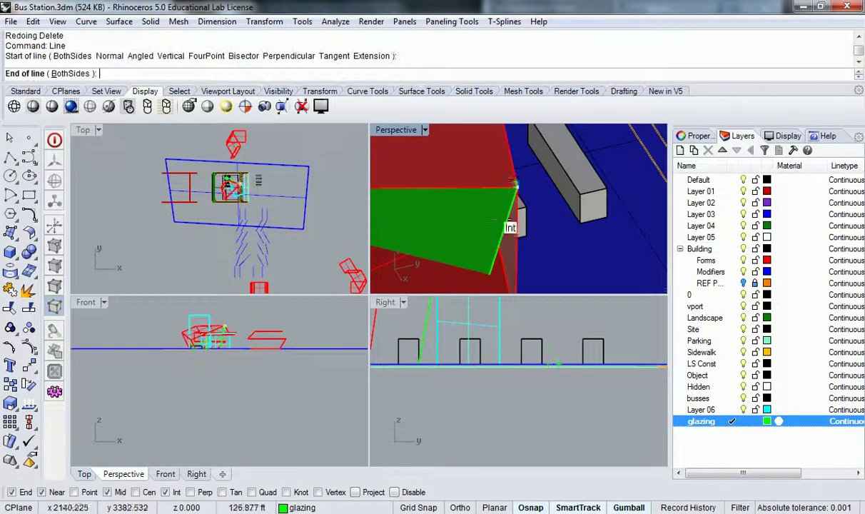
{"action": "left_click", "coordinate": [490, 277]}
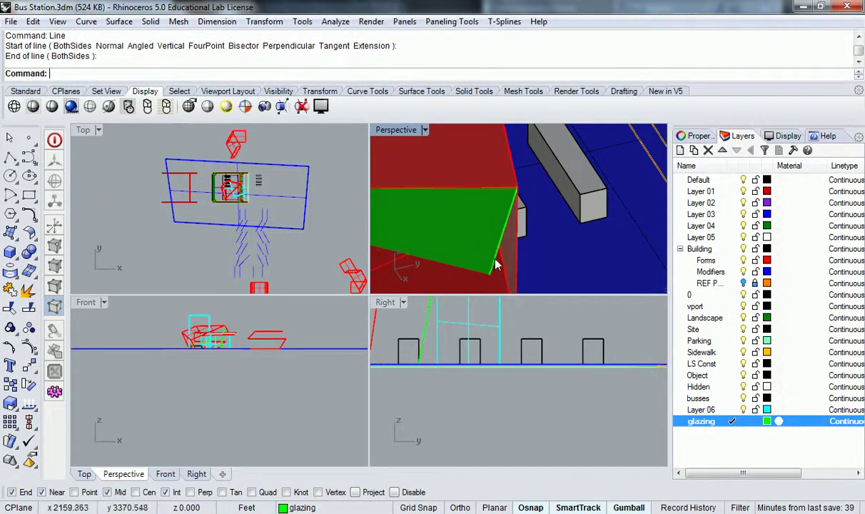
Select the line drawn along the glazing's slanted end edge
{"action": "left_click", "coordinate": [496, 266]}
{"action": "left_click", "coordinate": [531, 292]}
{"action": "right_click_drag", "start_coordinate": [530, 292], "coordinate": [564, 247]}
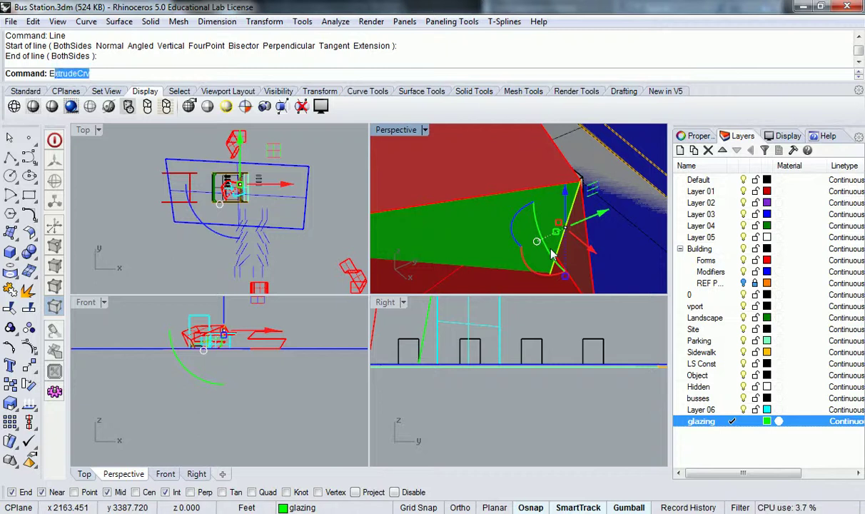
{"action": "key", "text": "Return"}
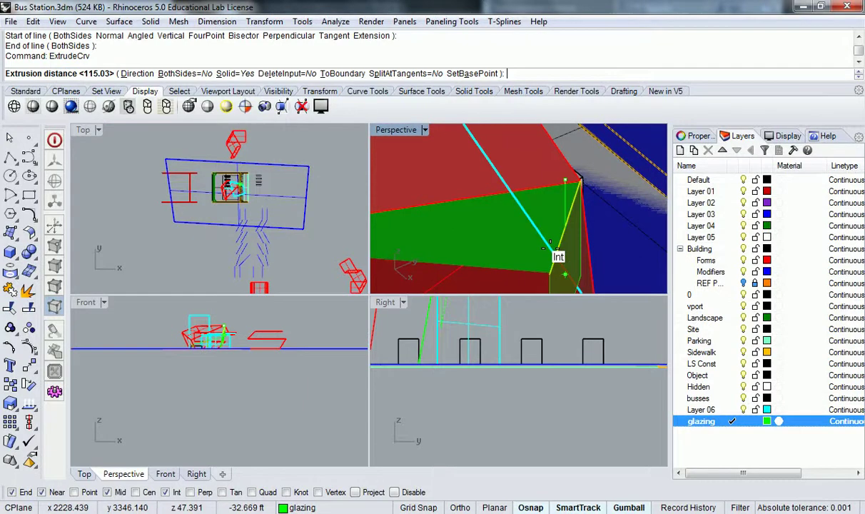
{"action": "scroll", "coordinate": [560, 181], "scroll_direction": "down", "scroll_amount": 6}
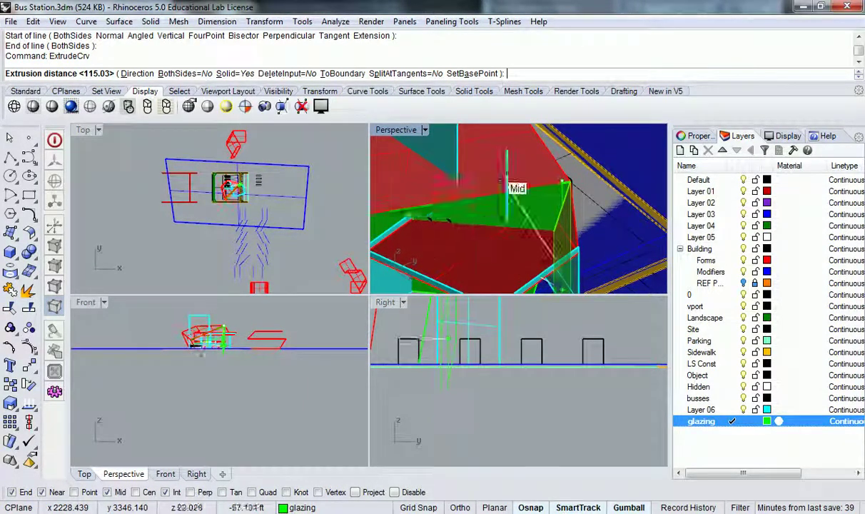
{"action": "scroll", "coordinate": [456, 216], "scroll_direction": "down", "scroll_amount": 2}
{"action": "left_click", "coordinate": [492, 217]}
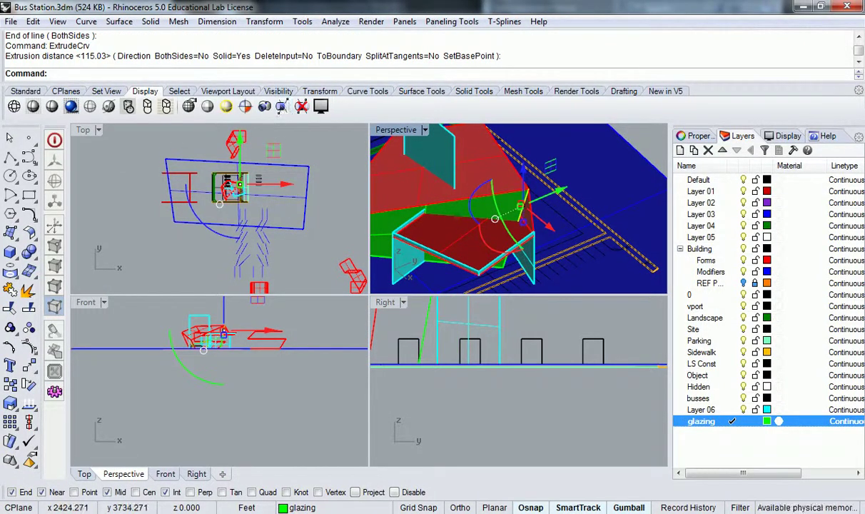
Start extruding the line with a custom direction, picked along the glazing's top edge from its intersection near the cyan wall to the upper roof corner
{"action": "key", "text": "Return"}
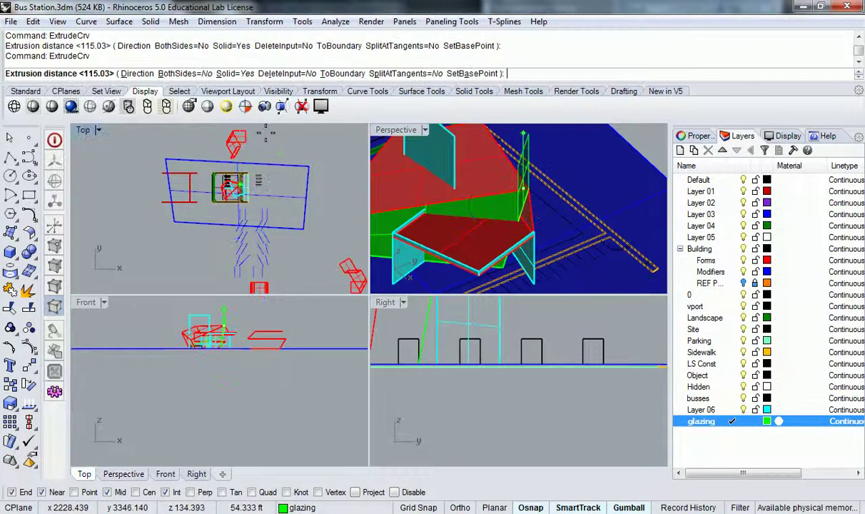
{"action": "scroll", "coordinate": [511, 184], "scroll_direction": "up", "scroll_amount": 8}
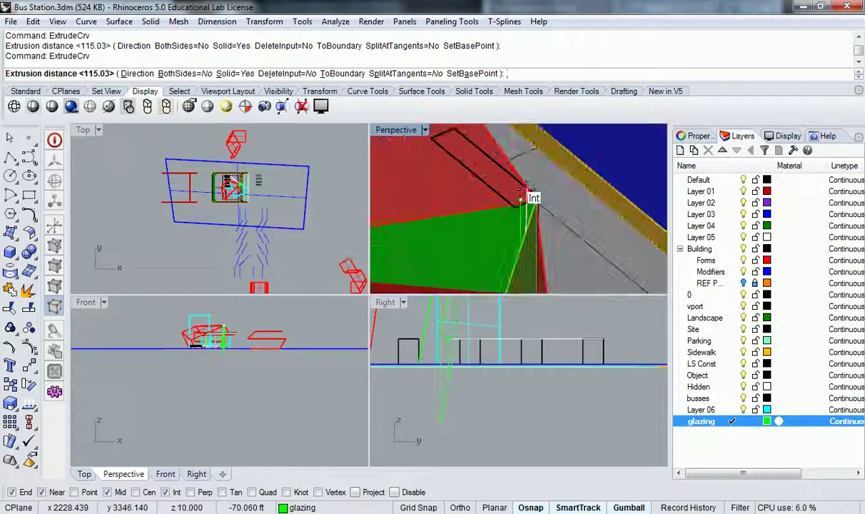
{"action": "scroll", "coordinate": [525, 193], "scroll_direction": "down", "scroll_amount": 5}
{"action": "right_click_drag", "start_coordinate": [519, 191], "coordinate": [570, 183], "text": "shift"}
{"action": "scroll", "coordinate": [528, 194], "scroll_direction": "up", "scroll_amount": 2}
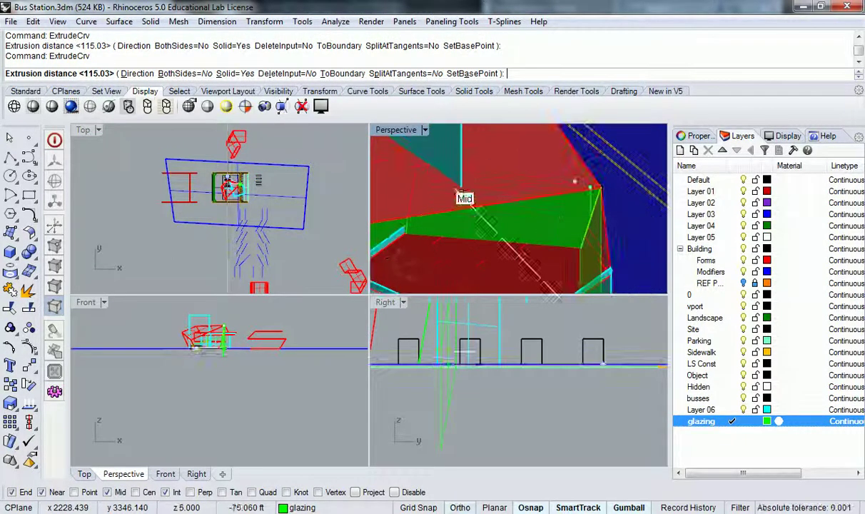
{"action": "left_click", "coordinate": [137, 74]}
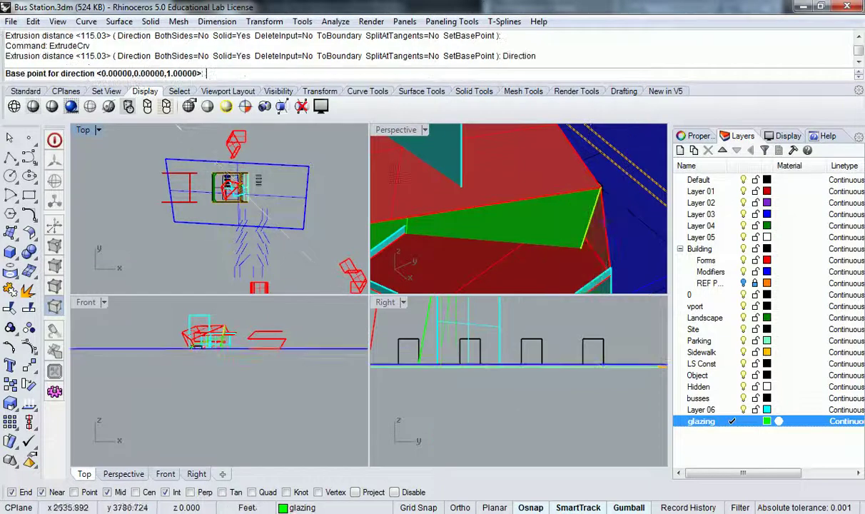
{"action": "scroll", "coordinate": [389, 214], "scroll_direction": "up", "scroll_amount": 2}
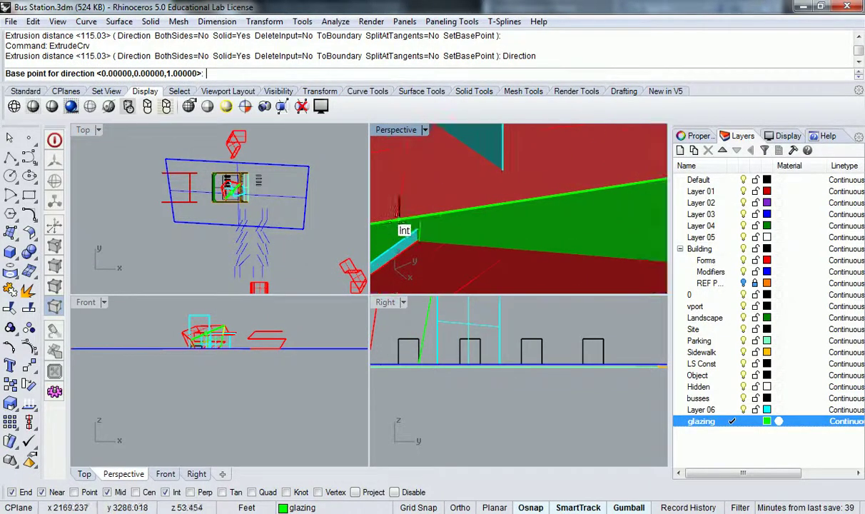
{"action": "right_click_drag", "start_coordinate": [411, 214], "coordinate": [535, 204]}
{"action": "scroll", "coordinate": [570, 204], "scroll_direction": "down", "scroll_amount": 4}
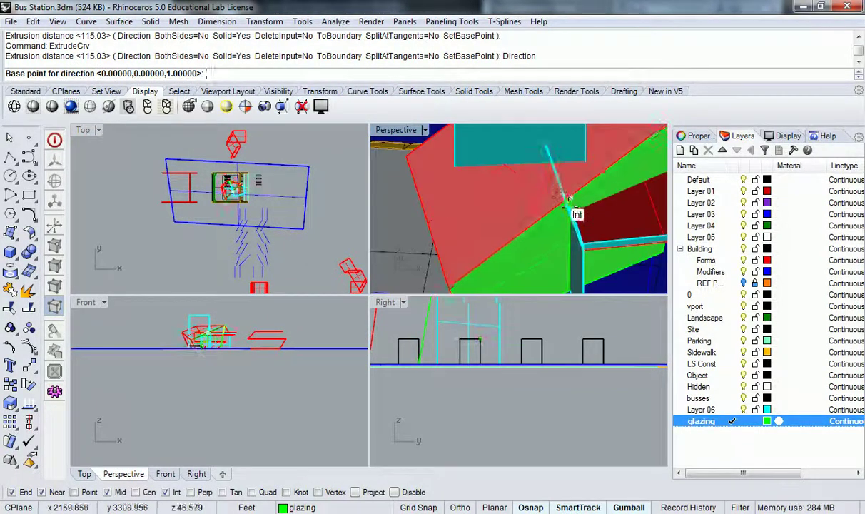
{"action": "scroll", "coordinate": [565, 201], "scroll_direction": "up", "scroll_amount": 3}
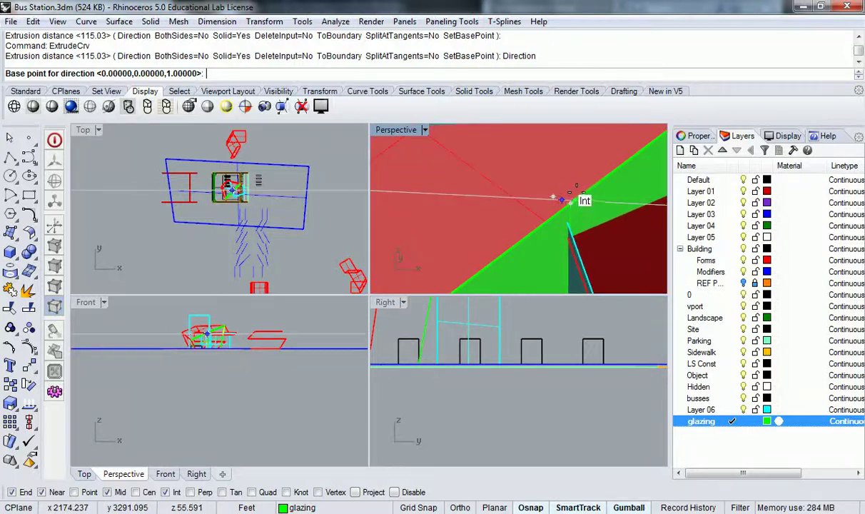
{"action": "left_click", "coordinate": [570, 201]}
{"action": "scroll", "coordinate": [587, 191], "scroll_direction": "down", "scroll_amount": 4}
{"action": "right_click_drag", "start_coordinate": [608, 179], "coordinate": [462, 269], "text": "shift"}
{"action": "left_click", "coordinate": [584, 175]}
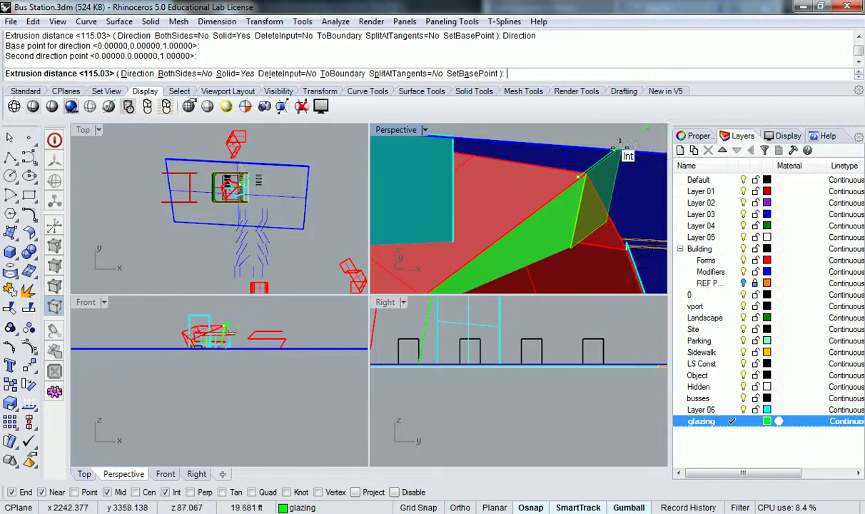
Extrude the line past the upper roof corner and red roof leg, and undo and redo the extrusion
{"action": "left_click", "coordinate": [598, 146]}
{"action": "right_click_drag", "start_coordinate": [588, 147], "coordinate": [505, 241]}
{"action": "key", "text": "Escape"}
{"action": "key", "text": "ctrl+z"}
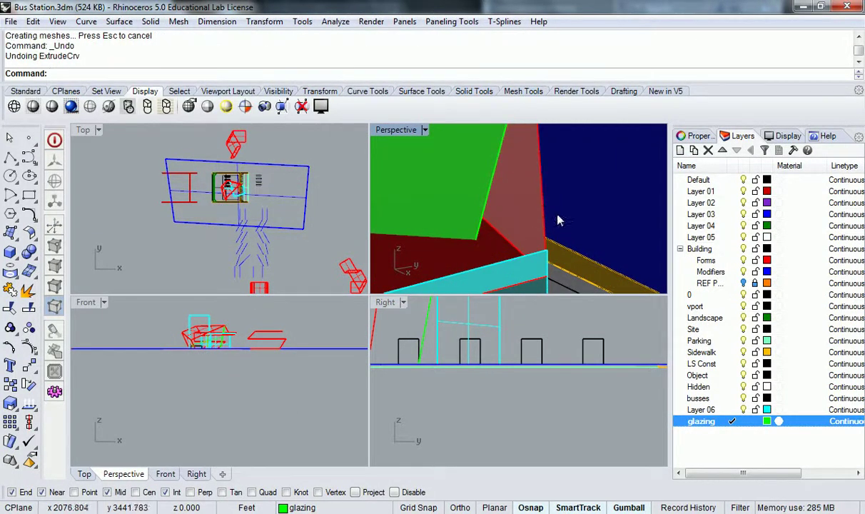
{"action": "key", "text": "ctrl+y"}
Extend the extruded glazing surface downward by moving its bottom edge, using the surface's outer top corner as the base point
{"action": "left_click", "coordinate": [567, 223]}
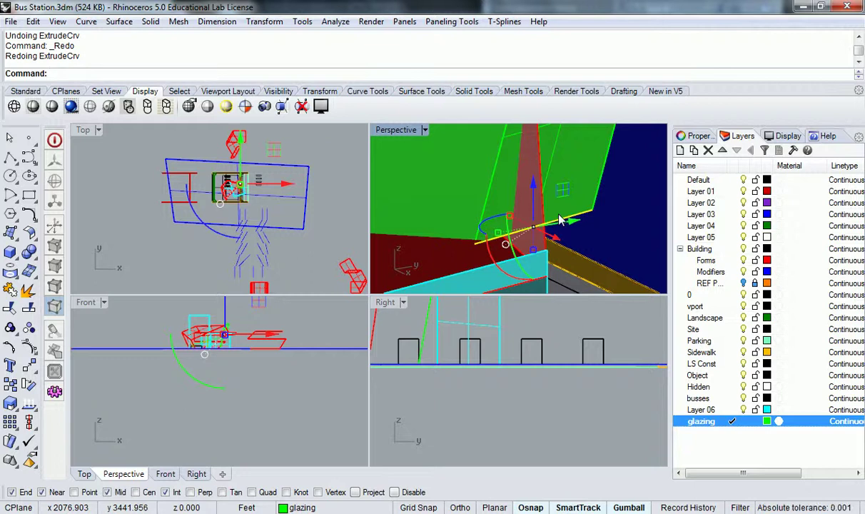
{"action": "right_click_drag", "start_coordinate": [564, 218], "coordinate": [525, 216]}
{"action": "scroll", "coordinate": [530, 225], "scroll_direction": "up", "scroll_amount": 3}
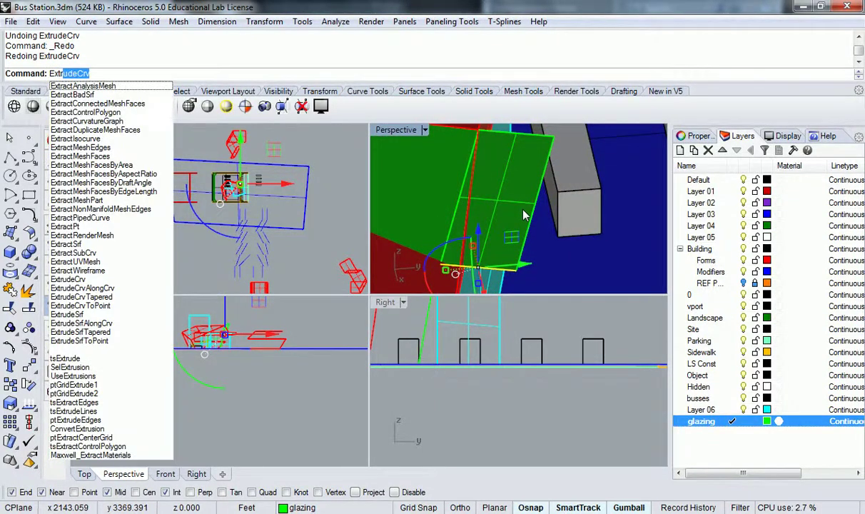
{"action": "key", "text": "Escape"}
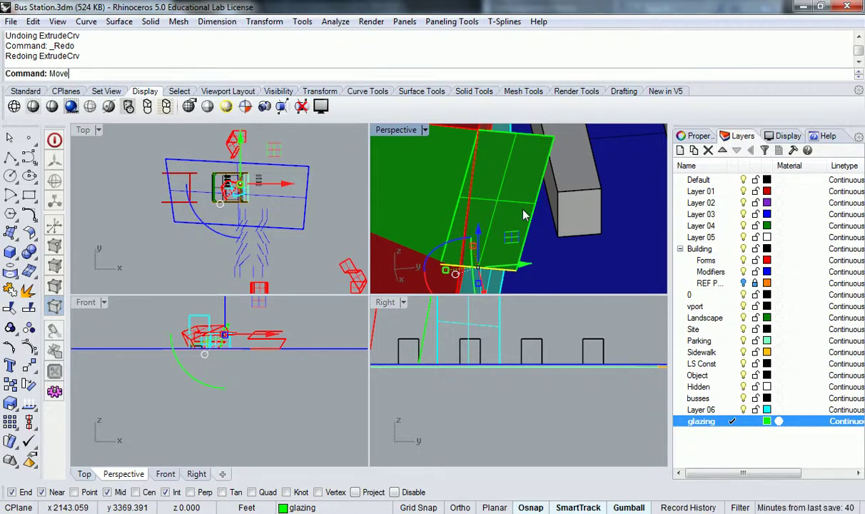
{"action": "key", "text": "Return"}
{"action": "left_click", "coordinate": [550, 131]}
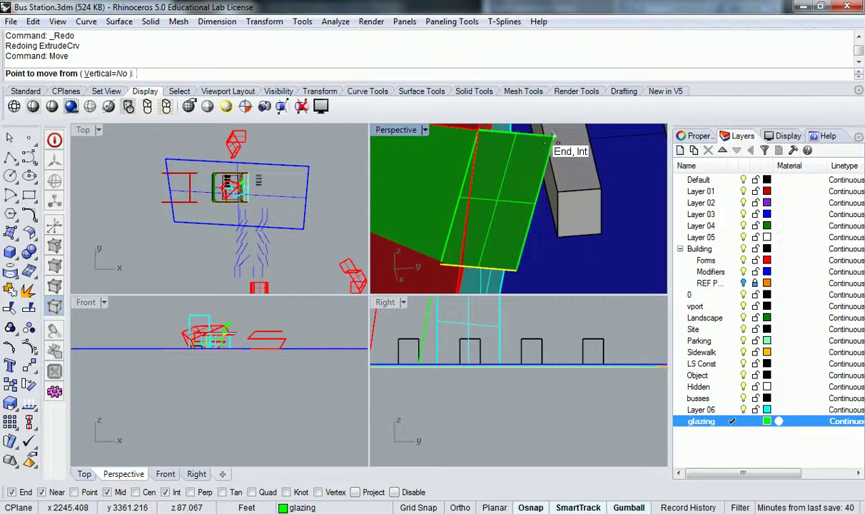
{"action": "left_click", "coordinate": [510, 211]}
{"action": "key", "text": "Escape"}
{"action": "right_click_drag", "start_coordinate": [510, 206], "coordinate": [503, 175]}
{"action": "right_click_drag", "start_coordinate": [504, 227], "coordinate": [540, 245]}
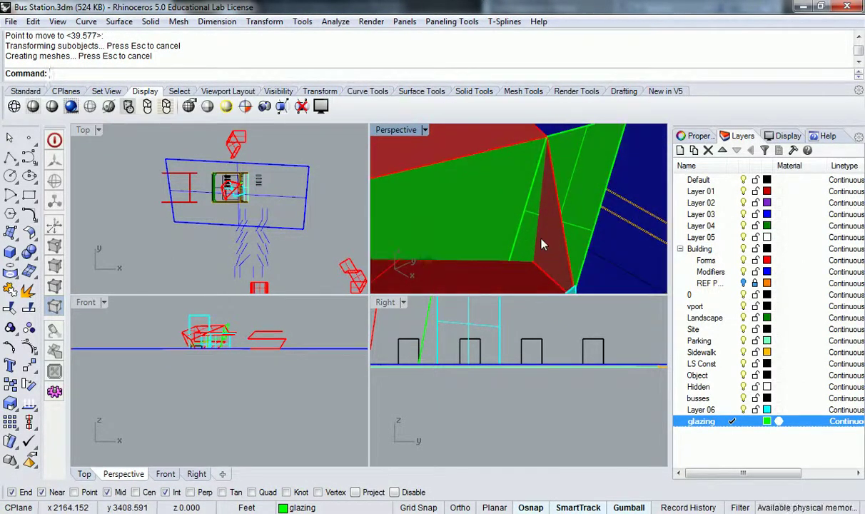
{"action": "key", "text": "Return"}
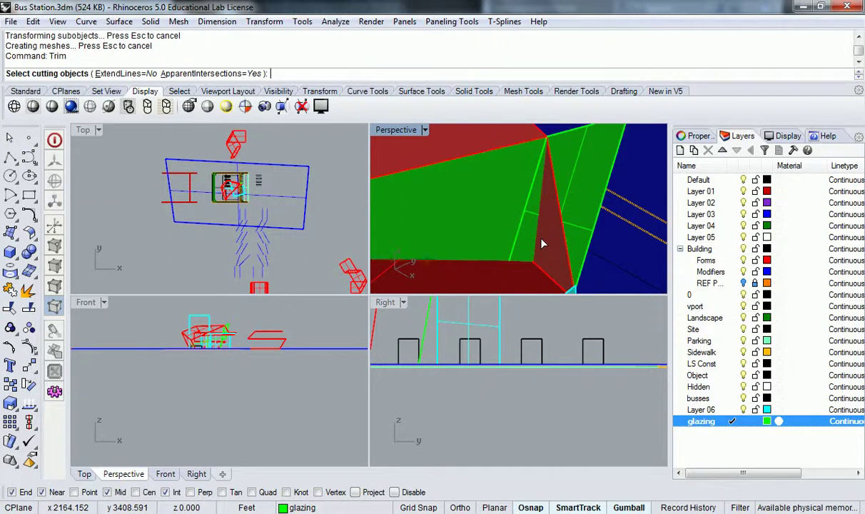
{"action": "left_click", "coordinate": [520, 282]}
{"action": "left_click", "coordinate": [531, 255]}
{"action": "right_click_drag", "start_coordinate": [553, 215], "coordinate": [539, 272]}
{"action": "key", "text": "Escape"}
Trim the extruded glazing surface against the red roof form, removing the part that extends beyond it
{"action": "key", "text": "Return"}
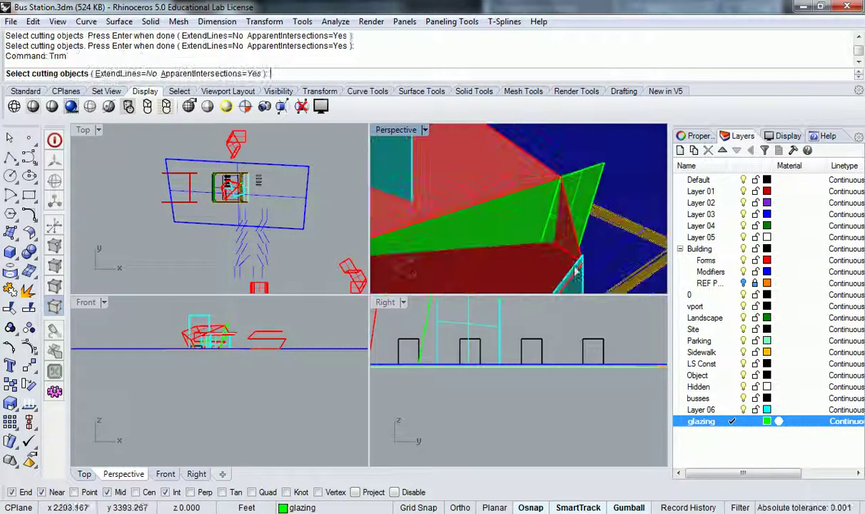
{"action": "left_click", "coordinate": [544, 223]}
{"action": "key", "text": "Return"}
{"action": "left_click", "coordinate": [557, 198]}
{"action": "right_click_drag", "start_coordinate": [557, 199], "coordinate": [525, 249]}
{"action": "key", "text": "Return"}
Join the narrow trimmed surface beside the red roof leg with the main glazing surface
{"action": "scroll", "coordinate": [535, 191], "scroll_direction": "up", "scroll_amount": 3}
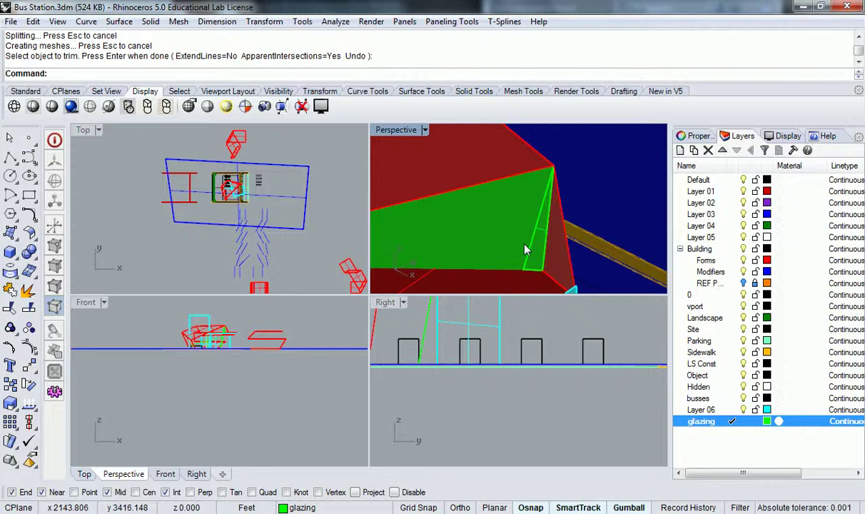
{"action": "key", "text": "Return"}
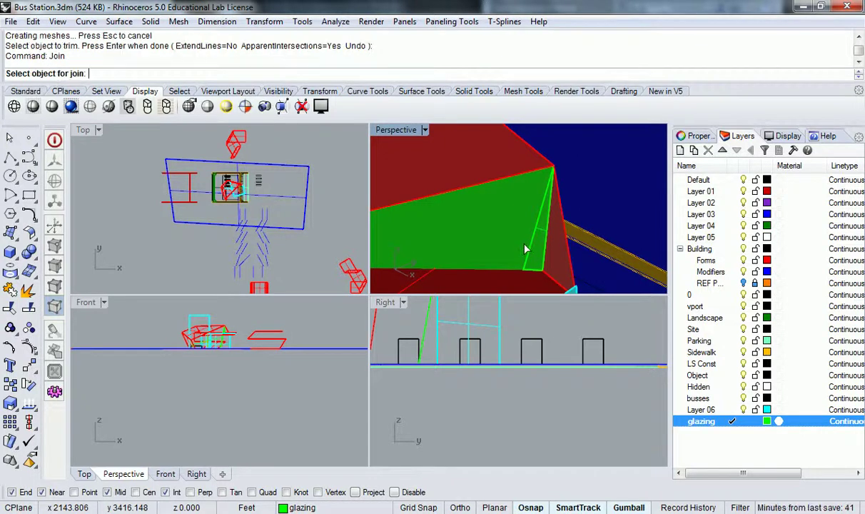
{"action": "left_click", "coordinate": [534, 230]}
{"action": "left_click", "coordinate": [502, 229]}
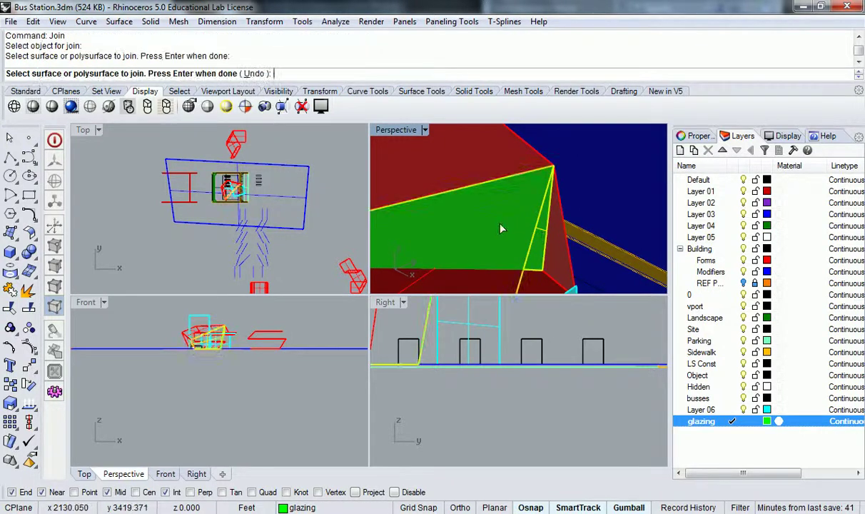
{"action": "key", "text": "Return"}
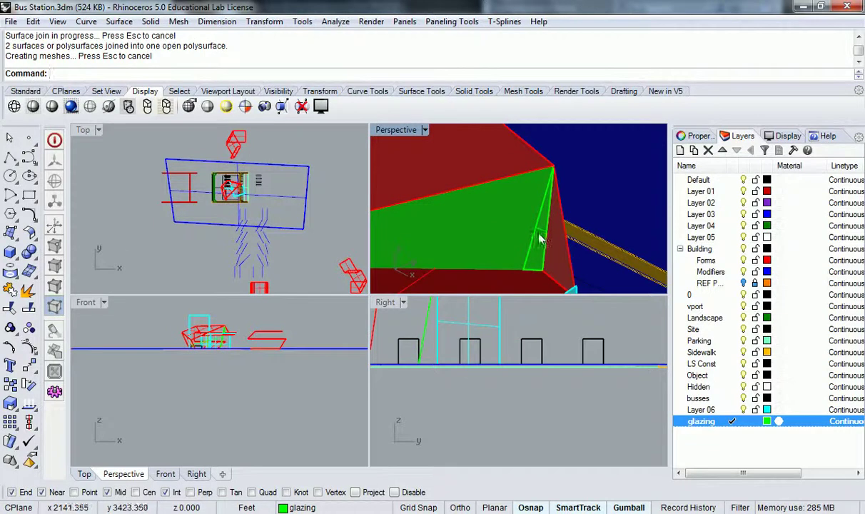
Try to merge the faces of the joined glazing polysurface with MergeAllFaces
{"action": "left_click", "coordinate": [540, 236]}
{"action": "type", "text": "Me"}
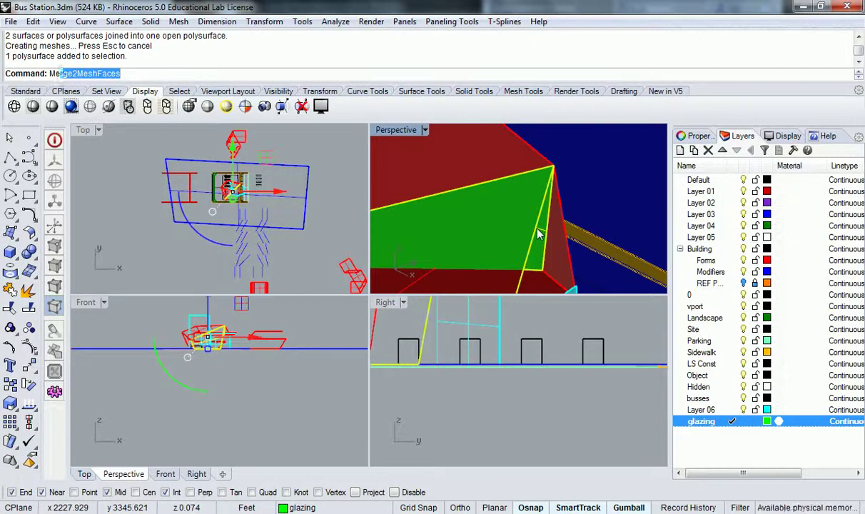
{"action": "type", "text": "rgeAl"}
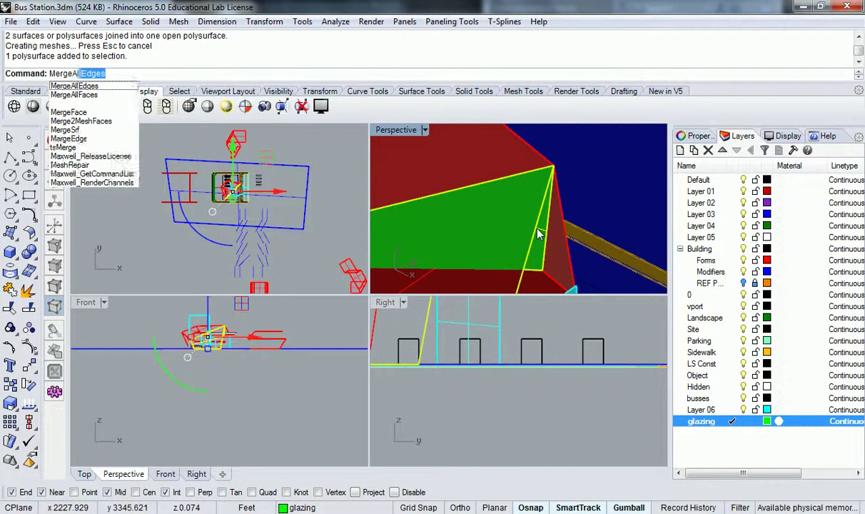
{"action": "type", "text": "lg"}
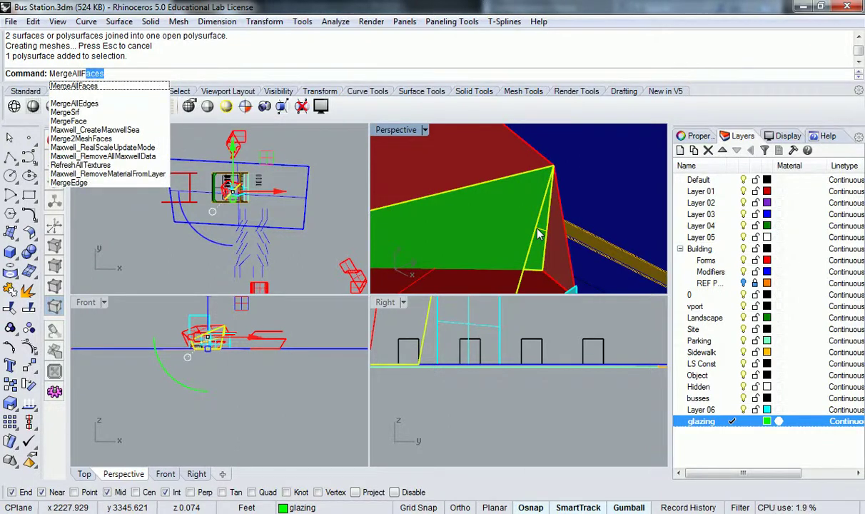
{"action": "key", "text": "Return"}
Select the joined glazing polysurface, undo the join of its two surfaces and clear the selection
{"action": "left_click", "coordinate": [548, 248]}
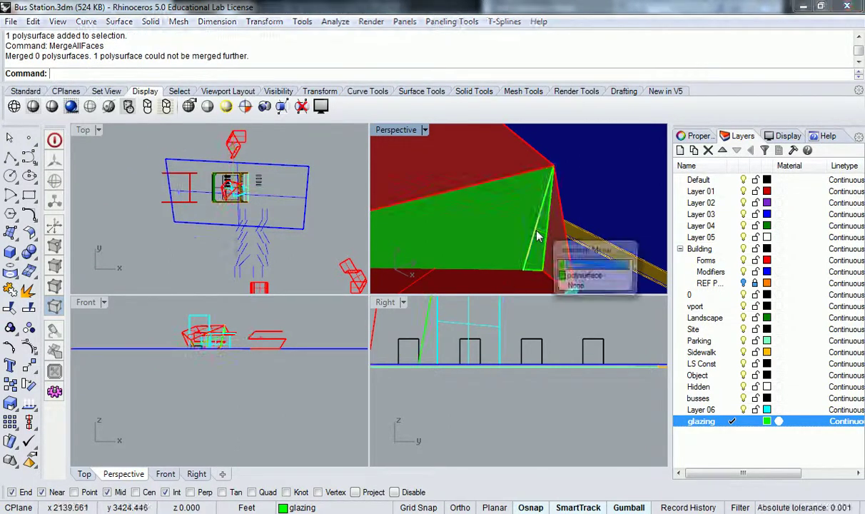
{"action": "left_click", "coordinate": [575, 263]}
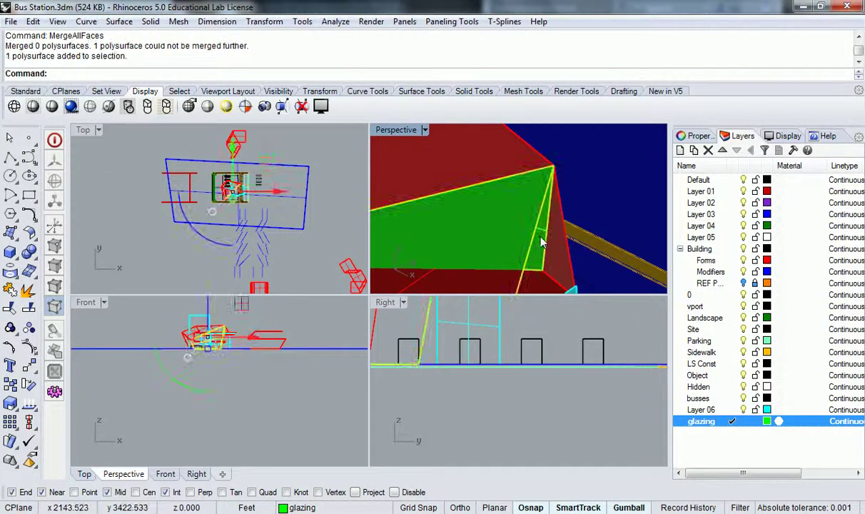
{"action": "right_click_drag", "start_coordinate": [540, 243], "coordinate": [563, 247]}
{"action": "key", "text": "ctrl+z"}
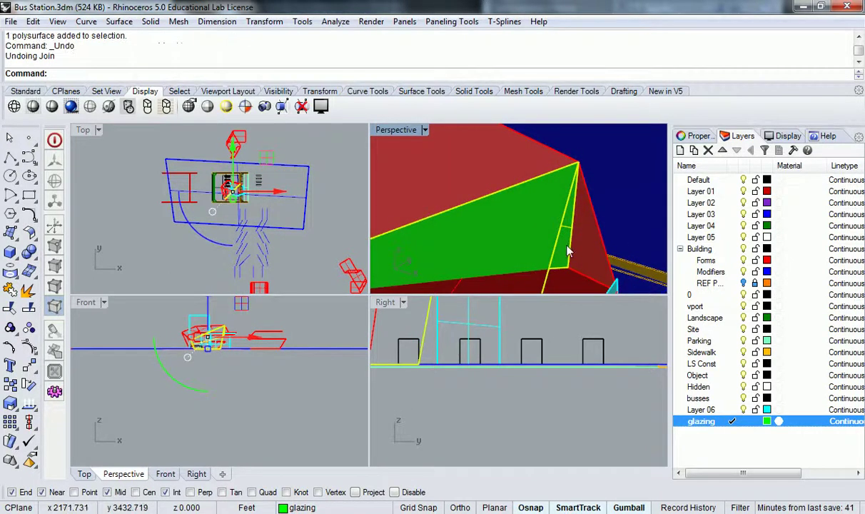
{"action": "key", "text": "Escape"}
Check the narrow and main glazing surfaces by selecting each, and combine them with BooleanUnion
{"action": "left_click", "coordinate": [564, 227]}
{"action": "left_click", "coordinate": [534, 239]}
{"action": "key", "text": "Escape"}
{"action": "type", "text": "Boolea"}
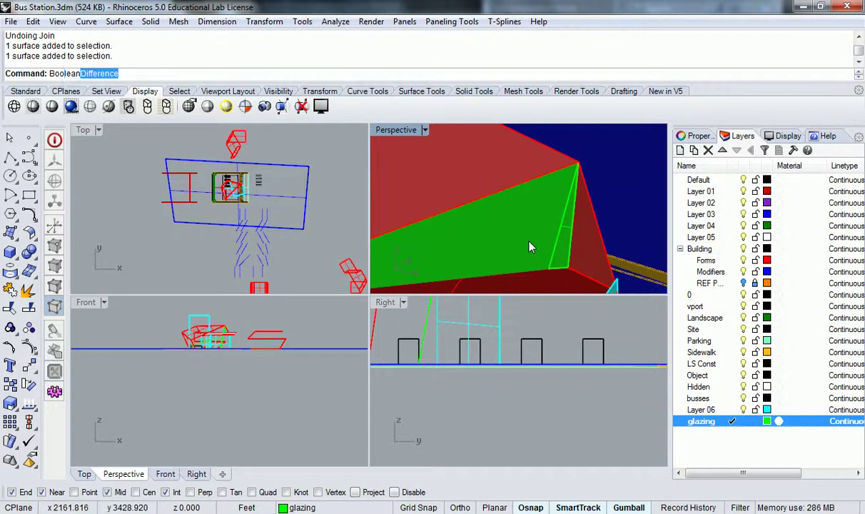
{"action": "type", "text": "nU"}
{"action": "key", "text": "Return"}
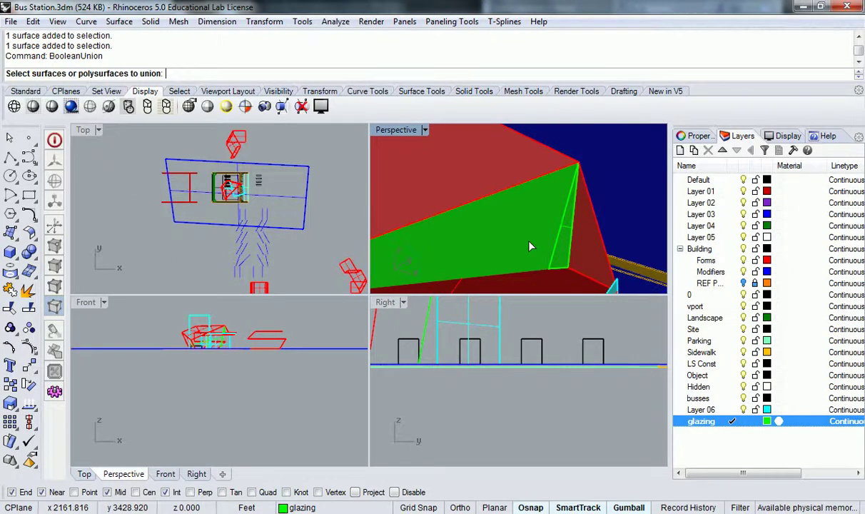
{"action": "left_click", "coordinate": [526, 244]}
{"action": "key", "text": "Return"}
{"action": "key", "text": "Escape"}
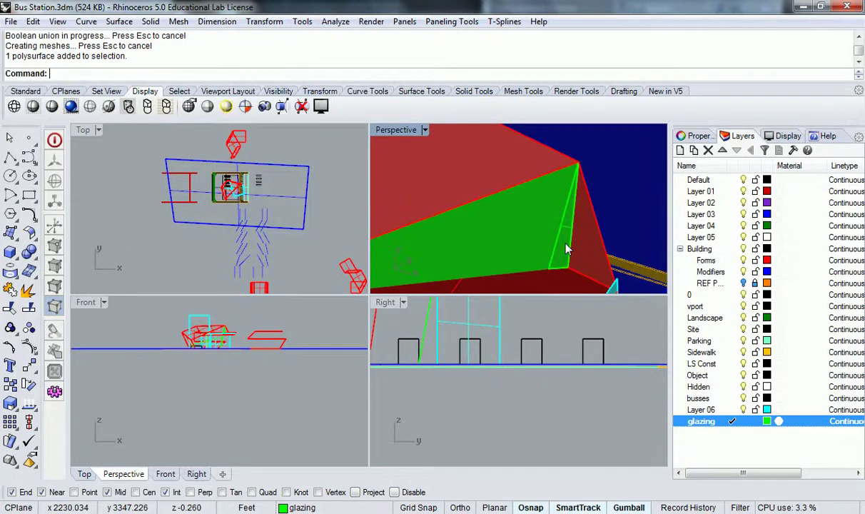
Try to merge the faces of the united glazing polysurface with MergeAllFaces and inspect its slanted end
{"action": "type", "text": "MergeA"}
{"action": "key", "text": "Return"}
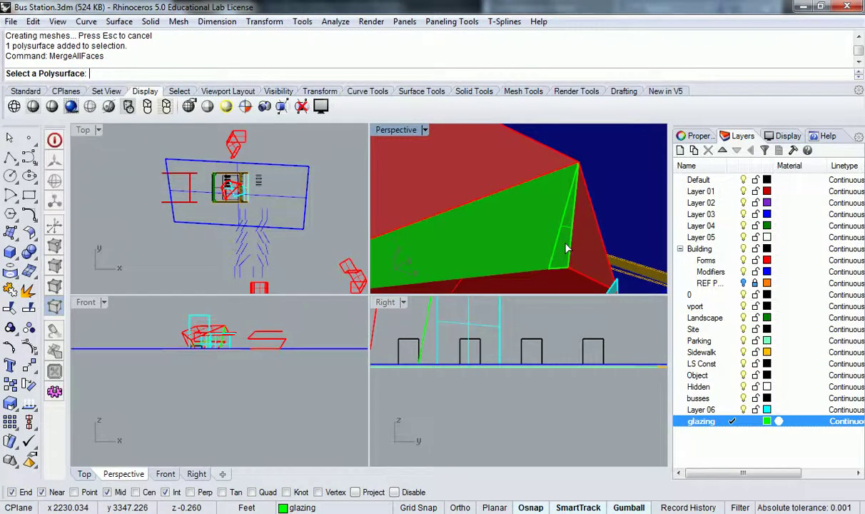
{"action": "left_click", "coordinate": [565, 248]}
{"action": "key", "text": "Return"}
{"action": "right_click_drag", "start_coordinate": [566, 248], "coordinate": [554, 209]}
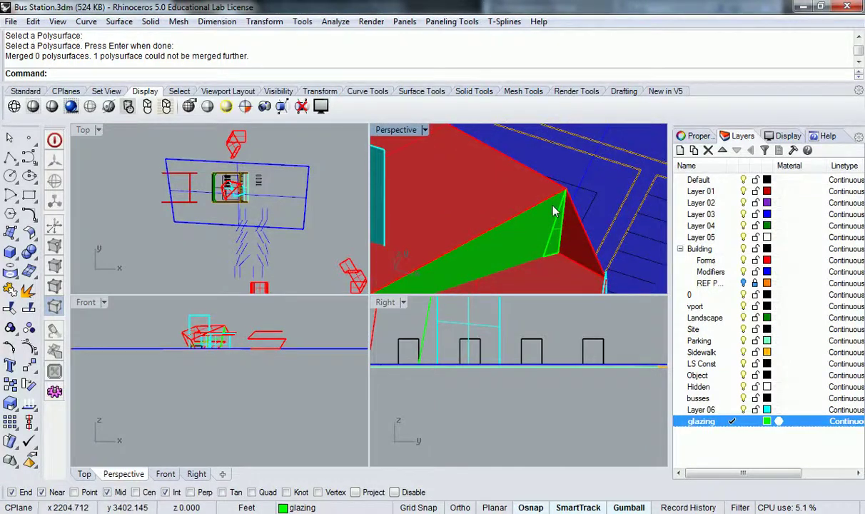
Undo the union, trim, move and extrusion of the narrow glazing piece and clear the selection
{"action": "key", "text": "ctrl+z"}
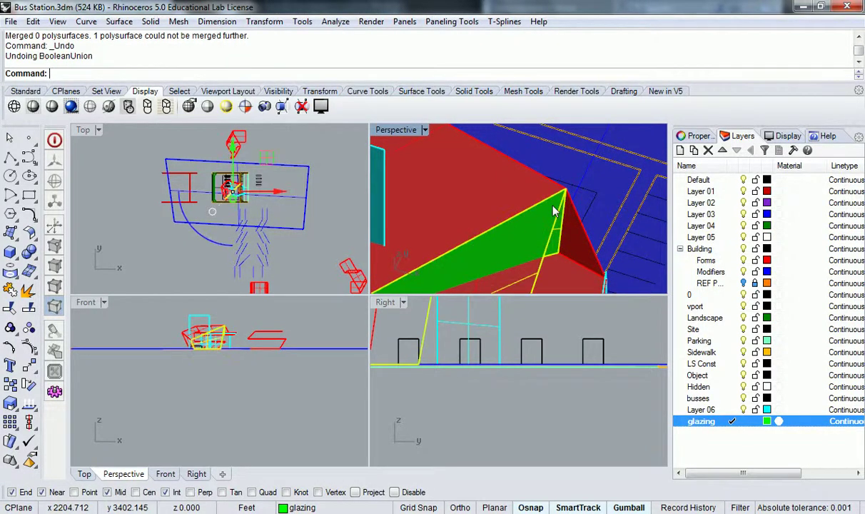
{"action": "key", "text": "ctrl+z"}
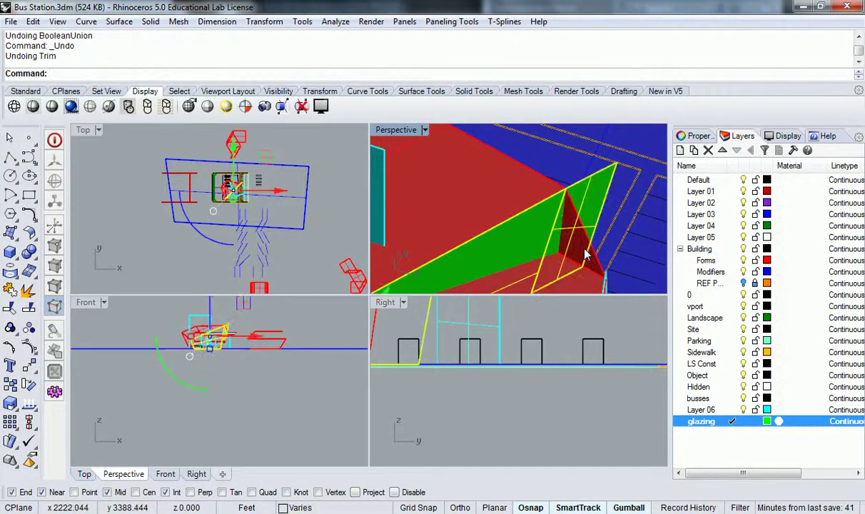
{"action": "key", "text": "ctrl+z"}
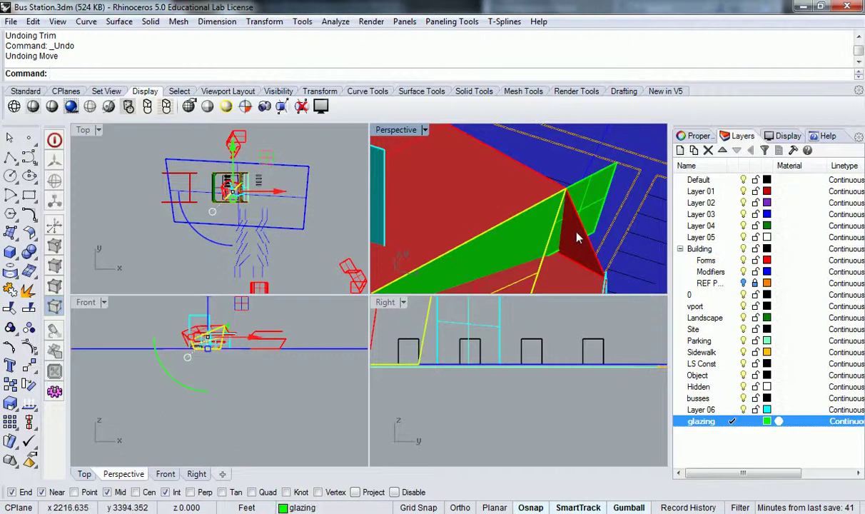
{"action": "key", "text": "ctrl+y"}
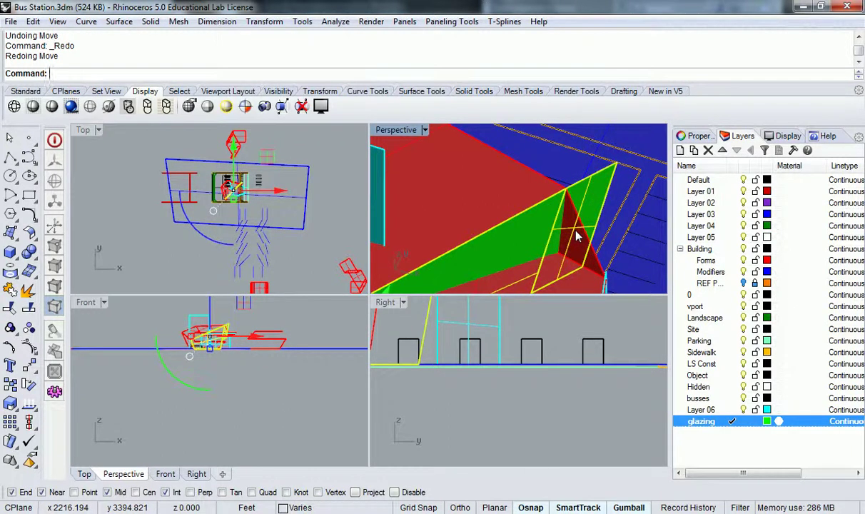
{"action": "key", "text": "ctrl+z"}
{"action": "key", "text": "ctrl+y"}
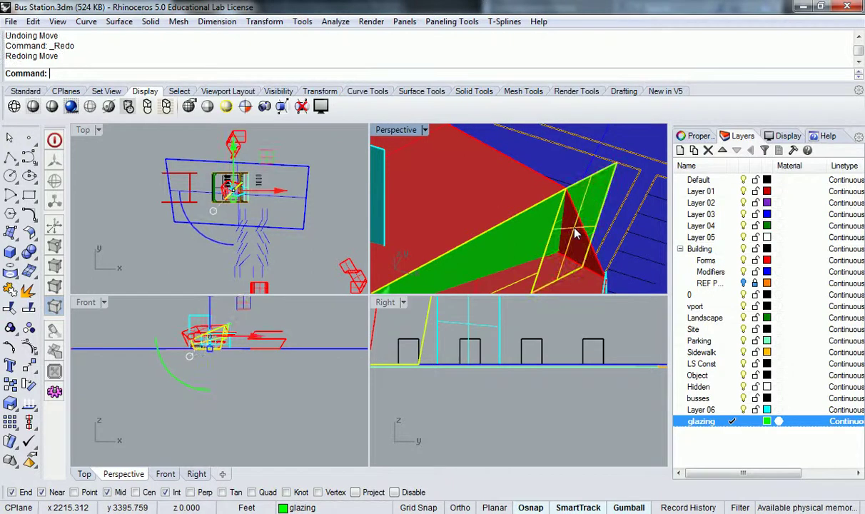
{"action": "right_click_drag", "start_coordinate": [578, 230], "coordinate": [558, 199]}
{"action": "key", "text": "ctrl+z"}
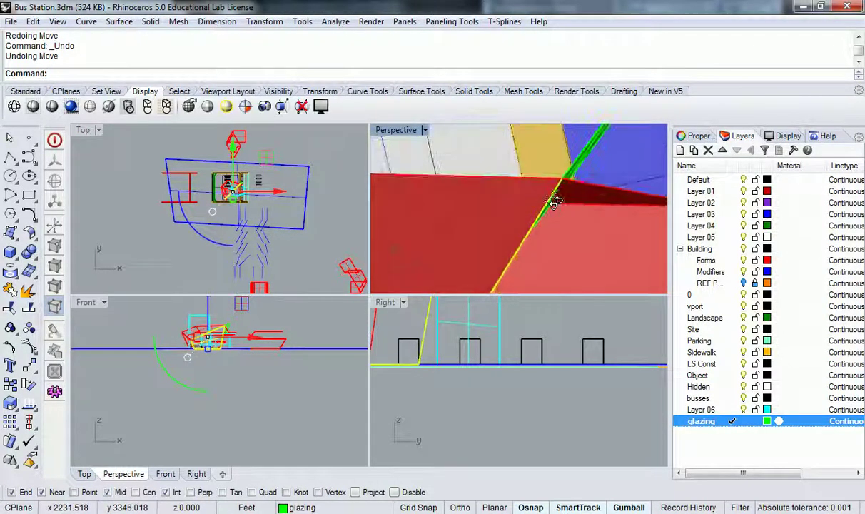
{"action": "key", "text": "ctrl+z"}
{"action": "right_click_drag", "start_coordinate": [609, 213], "coordinate": [535, 161]}
{"action": "key", "text": "Escape"}
{"action": "right_click_drag", "start_coordinate": [553, 224], "coordinate": [525, 236]}
{"action": "left_click", "coordinate": [540, 193]}
{"action": "key", "text": "Escape"}
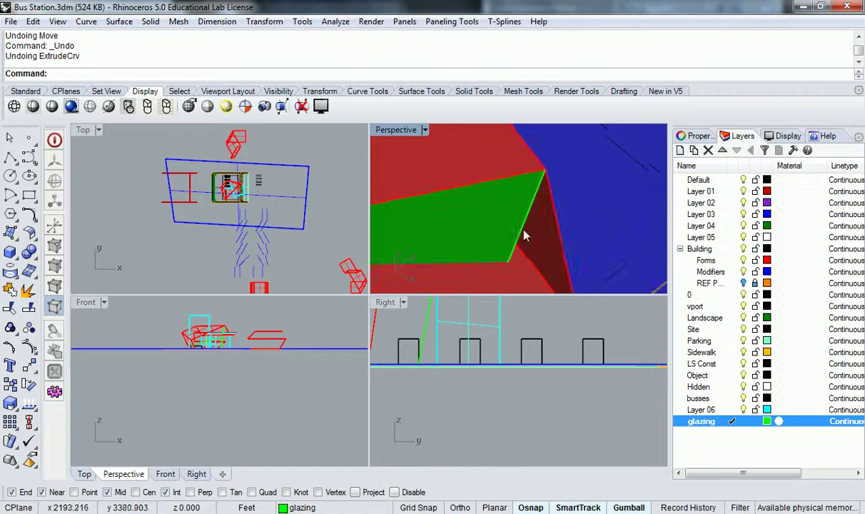
{"action": "key", "text": "ctrl+z"}
{"action": "key", "text": "ctrl+z"}
{"action": "key", "text": "ctrl+z"}
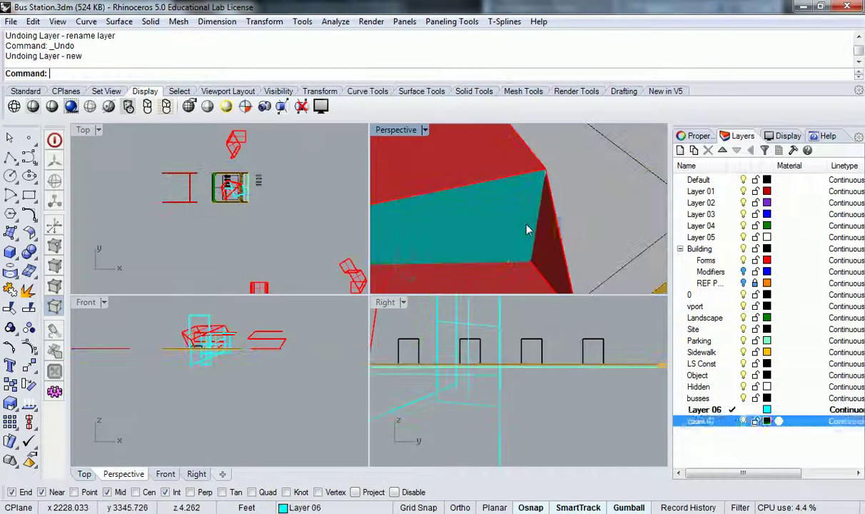
{"action": "key", "text": "ctrl+y"}
{"action": "key", "text": "ctrl+y"}
{"action": "key", "text": "ctrl+y"}
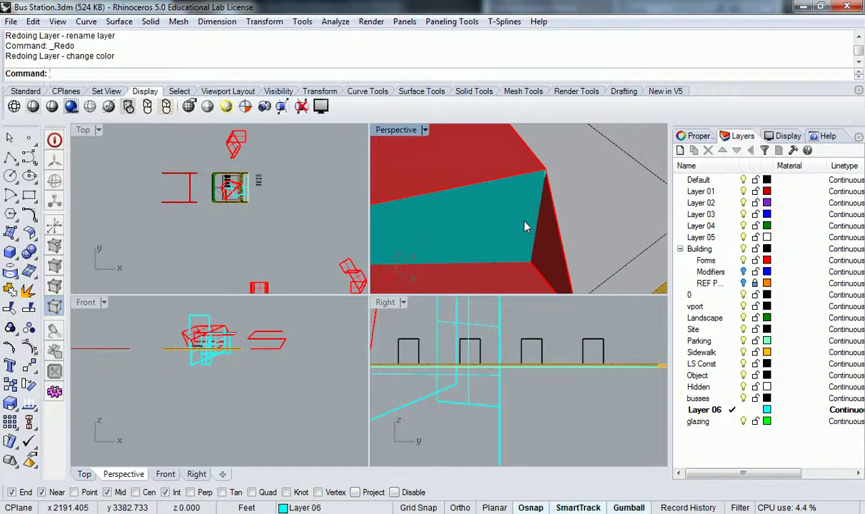
{"action": "key", "text": "ctrl+y"}
{"action": "key", "text": "ctrl+y"}
{"action": "key", "text": "ctrl+y"}
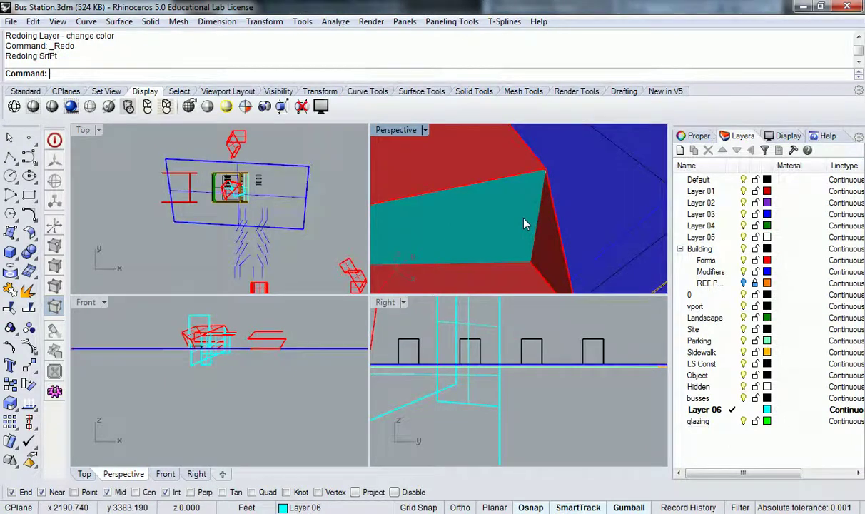
{"action": "key", "text": "ctrl+y"}
{"action": "key", "text": "ctrl+y"}
{"action": "key", "text": "ctrl+z"}
{"action": "key", "text": "ctrl+z"}
{"action": "key", "text": "ctrl+z"}
{"action": "key", "text": "ctrl+z"}
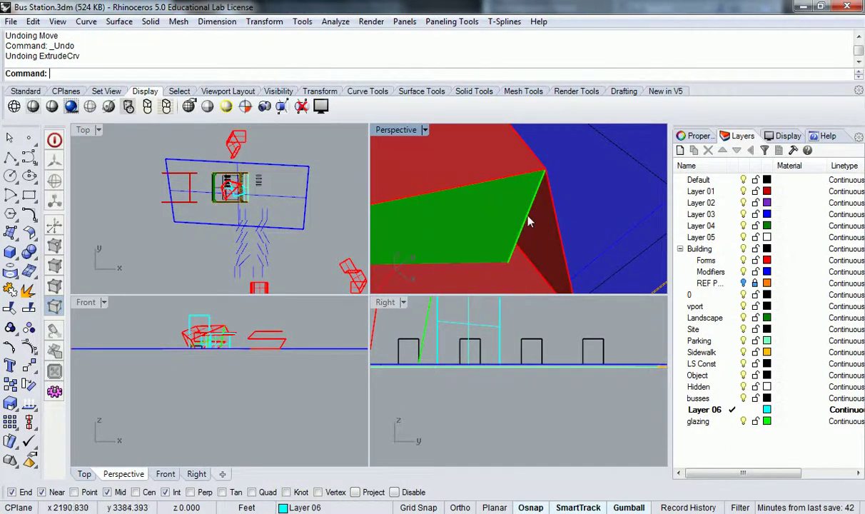
Extrude the slanted curve at the glazing's end past the roof leg on the glazing layer, using the glazing's upper edge as direction
{"action": "left_click", "coordinate": [525, 217]}
{"action": "left_click", "coordinate": [570, 257]}
{"action": "right_click_drag", "start_coordinate": [577, 212], "coordinate": [555, 257]}
{"action": "type", "text": "Extrud"}
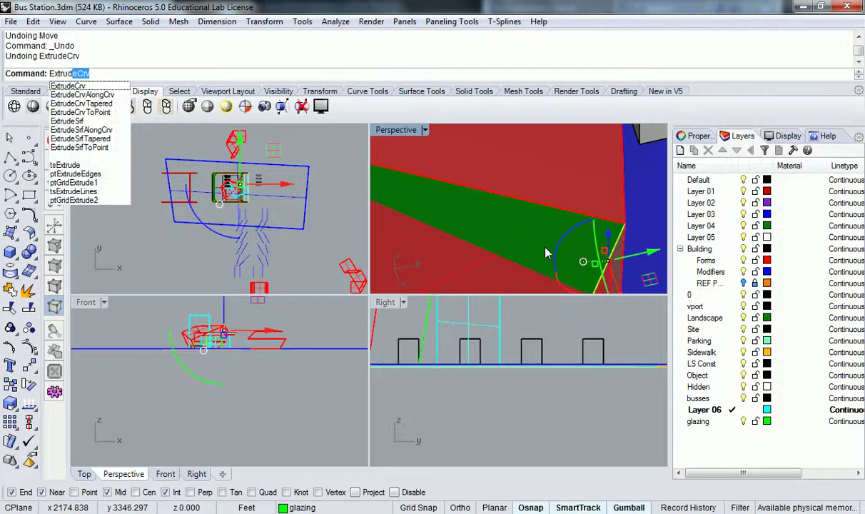
{"action": "key", "text": "Return"}
{"action": "scroll", "coordinate": [548, 237], "scroll_direction": "down", "scroll_amount": 5}
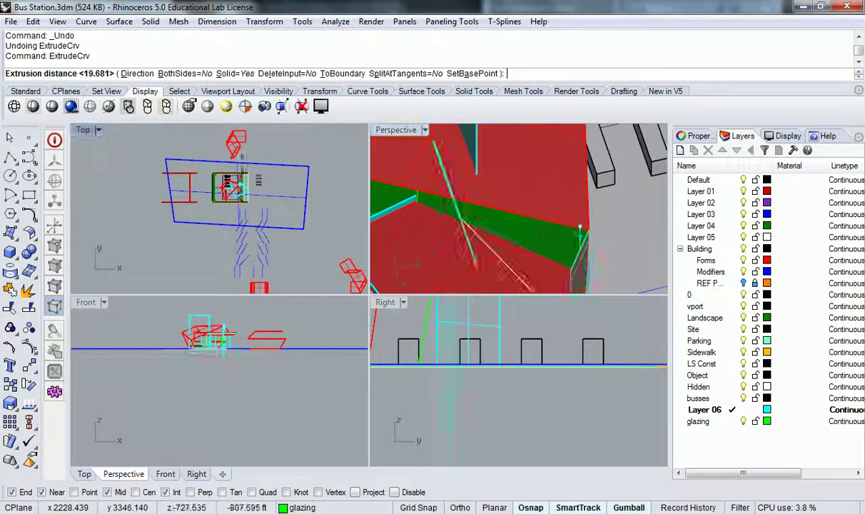
{"action": "left_click", "coordinate": [154, 74]}
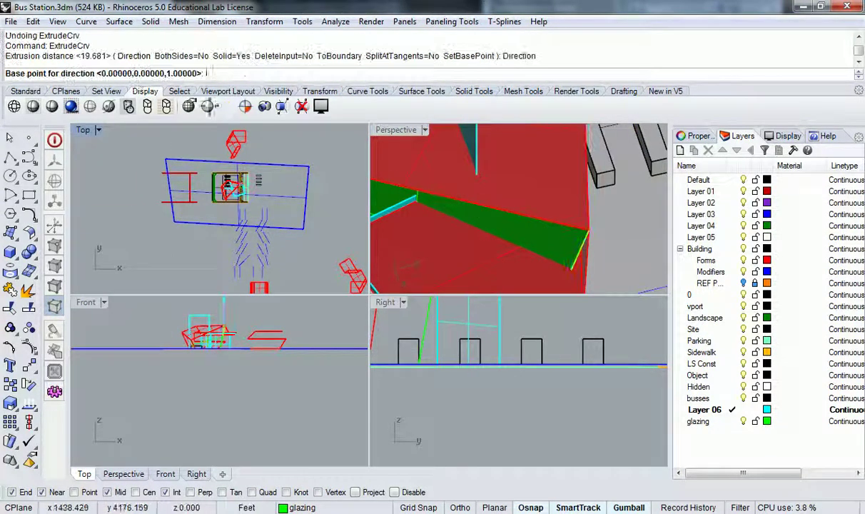
{"action": "left_click", "coordinate": [724, 424]}
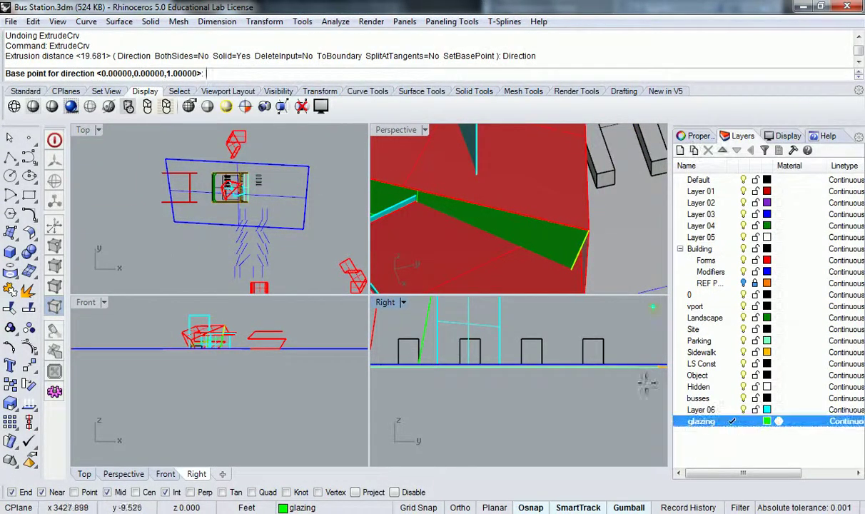
{"action": "left_click", "coordinate": [421, 186]}
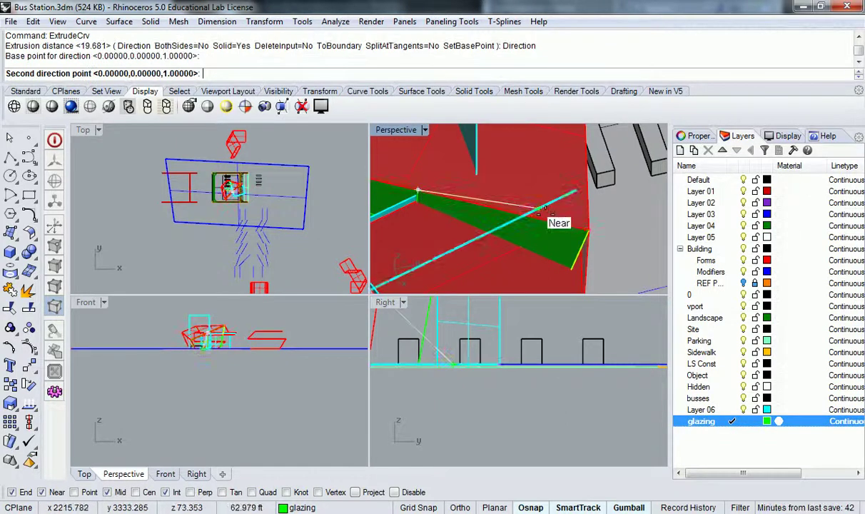
{"action": "left_click", "coordinate": [587, 232]}
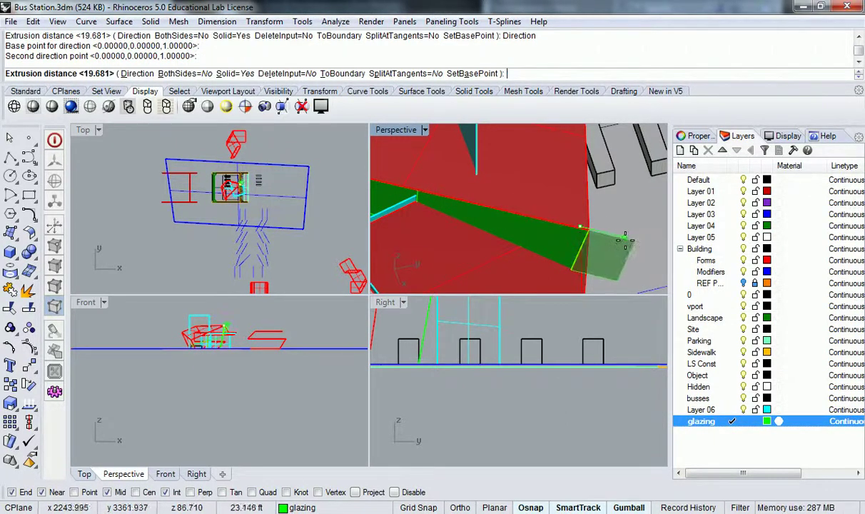
{"action": "left_click", "coordinate": [591, 261]}
{"action": "right_click_drag", "start_coordinate": [592, 263], "coordinate": [443, 179]}
{"action": "scroll", "coordinate": [218, 218], "scroll_direction": "up", "scroll_amount": 10}
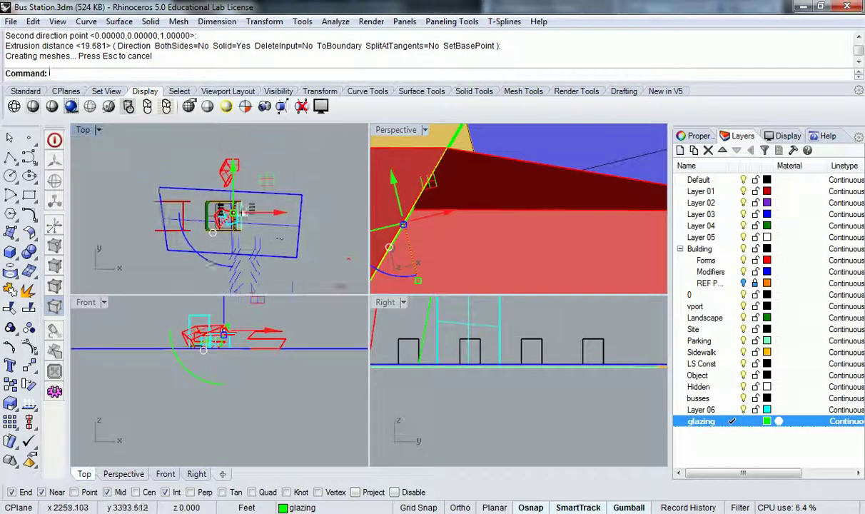
{"action": "scroll", "coordinate": [214, 217], "scroll_direction": "up", "scroll_amount": 4}
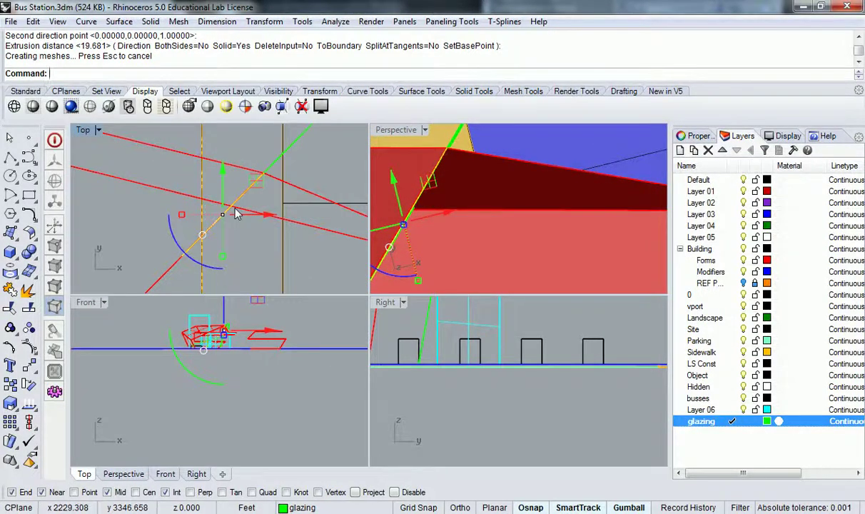
{"action": "key", "text": "Escape"}
Move the lower edge of the extruded glazing extension so the surface extends past the roof leg's lower corner
{"action": "scroll", "coordinate": [254, 187], "scroll_direction": "down", "scroll_amount": 8}
{"action": "right_click_drag", "start_coordinate": [258, 189], "coordinate": [225, 232]}
{"action": "right_click_drag", "start_coordinate": [479, 154], "coordinate": [576, 233]}
{"action": "left_click", "coordinate": [563, 238]}
{"action": "type", "text": "e"}
{"action": "key", "text": "Return"}
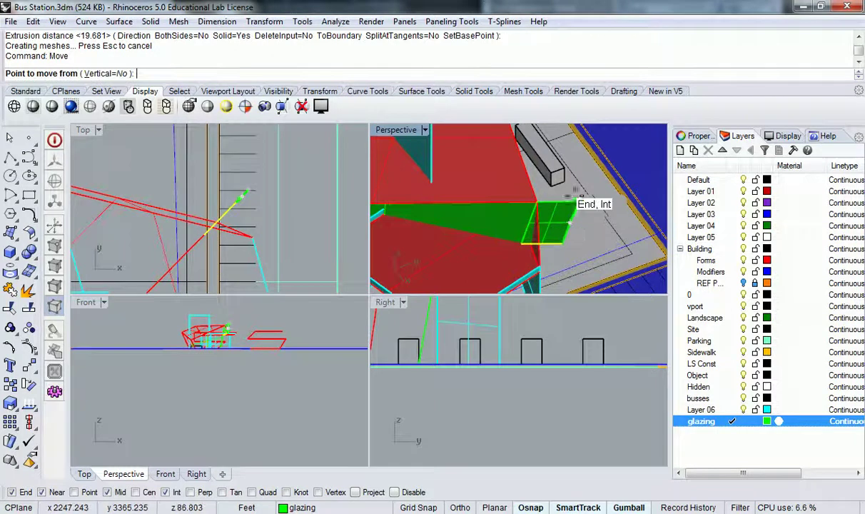
{"action": "left_click", "coordinate": [539, 203]}
{"action": "left_click", "coordinate": [570, 220]}
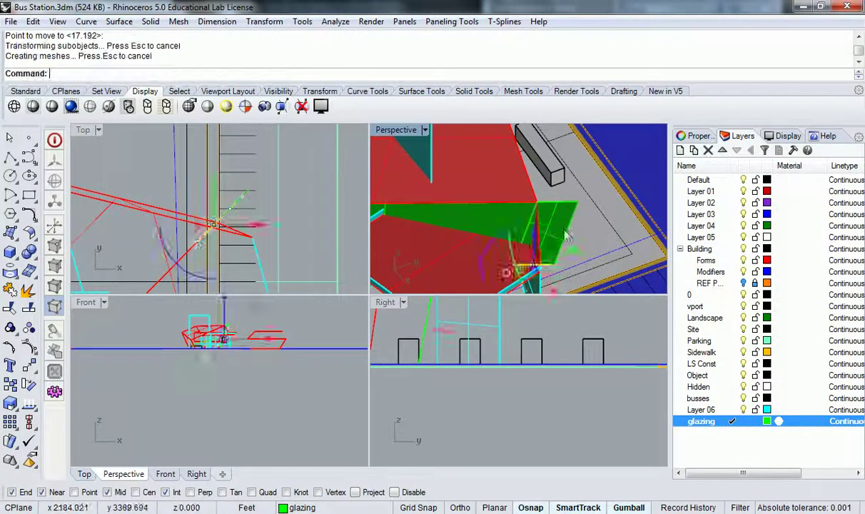
Trim the glazing extension with the red building form, removing the part beyond the roof leg
{"action": "right_click_drag", "start_coordinate": [501, 234], "coordinate": [549, 242]}
{"action": "key", "text": "Return"}
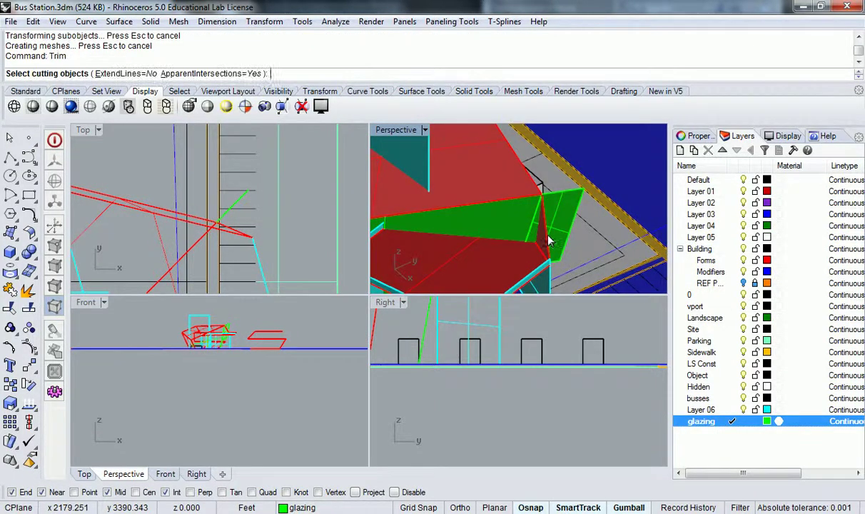
{"action": "left_click", "coordinate": [517, 274]}
{"action": "key", "text": "Return"}
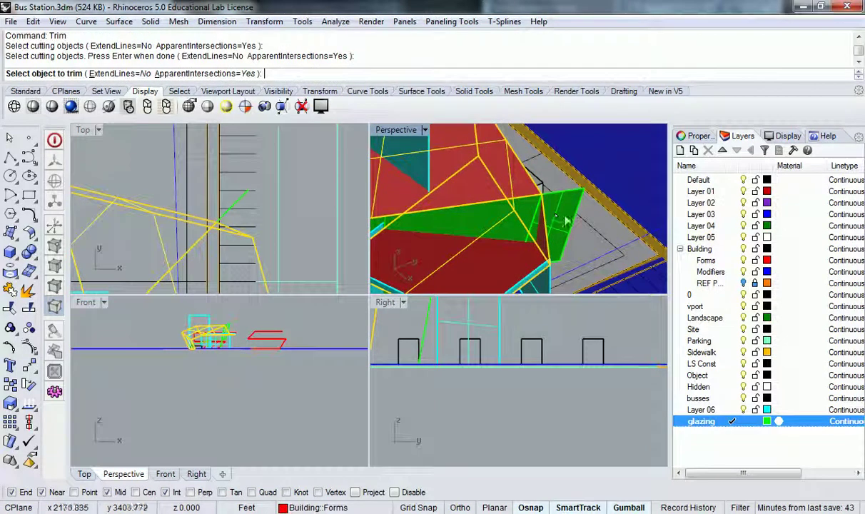
{"action": "left_click", "coordinate": [535, 204]}
{"action": "key", "text": "Return"}
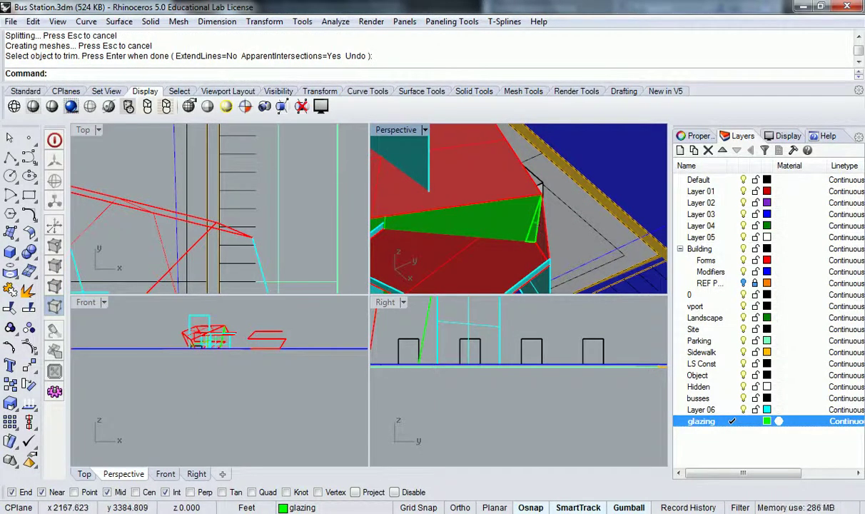
Join the trimmed glazing extension and the main glazing surface into one polysurface
{"action": "key", "text": "Return"}
{"action": "scroll", "coordinate": [532, 234], "scroll_direction": "up", "scroll_amount": 3}
{"action": "left_click", "coordinate": [549, 249]}
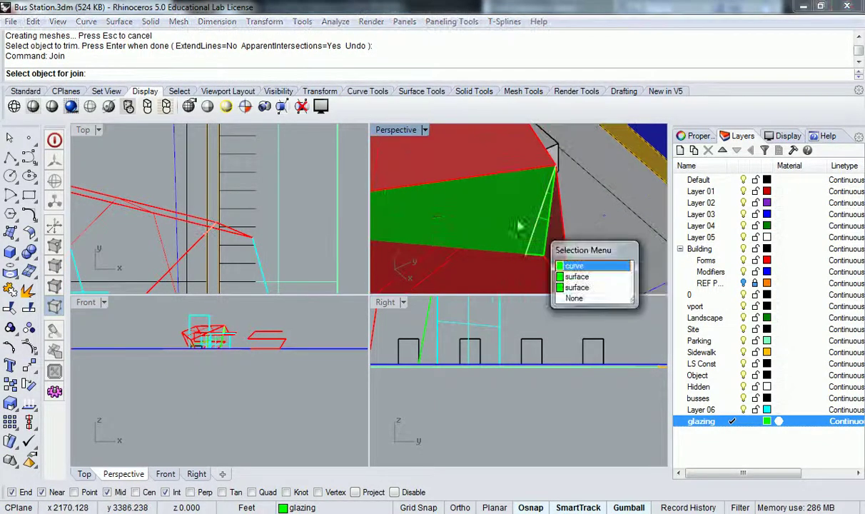
{"action": "left_click", "coordinate": [576, 276]}
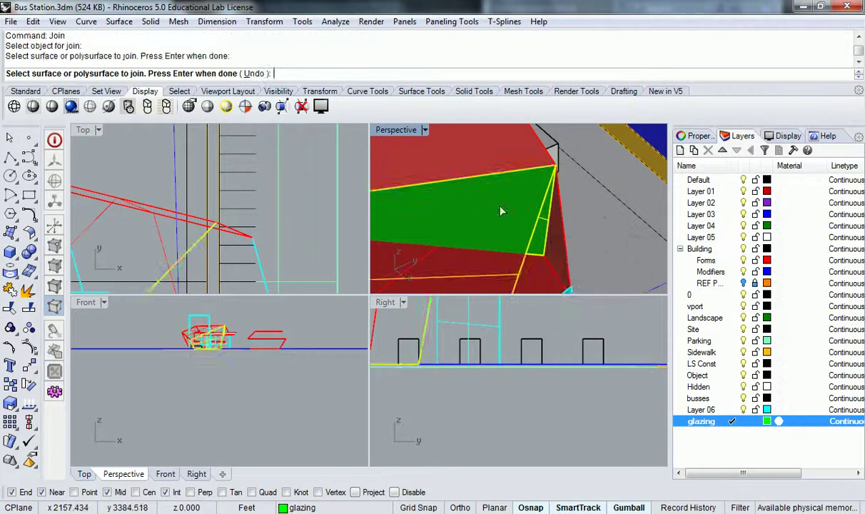
{"action": "key", "text": "Return"}
Merge the faces of the joined glazing polysurface with MergeAllFaces and delete the leftover slanted curve
{"action": "left_click", "coordinate": [544, 244]}
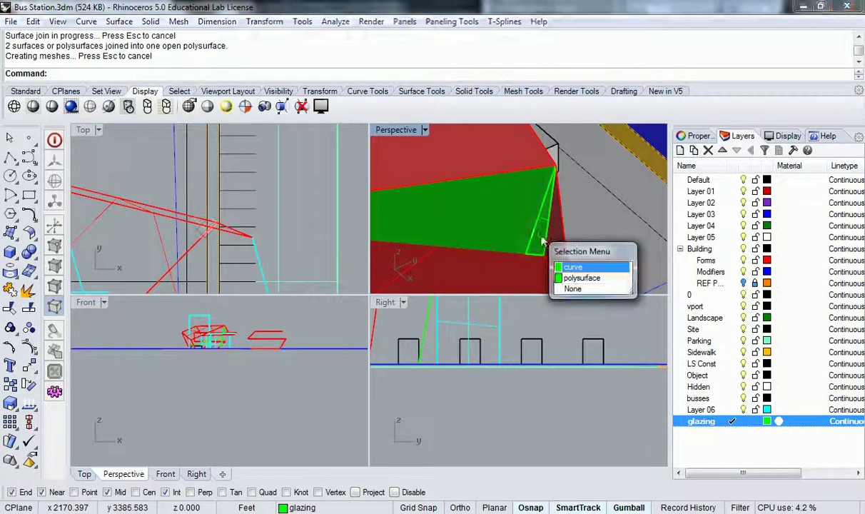
{"action": "left_click", "coordinate": [577, 277]}
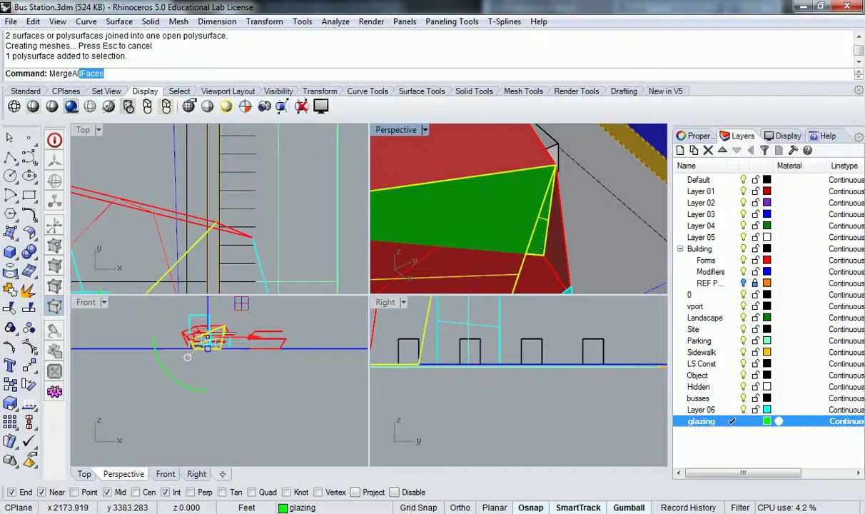
{"action": "key", "text": "Return"}
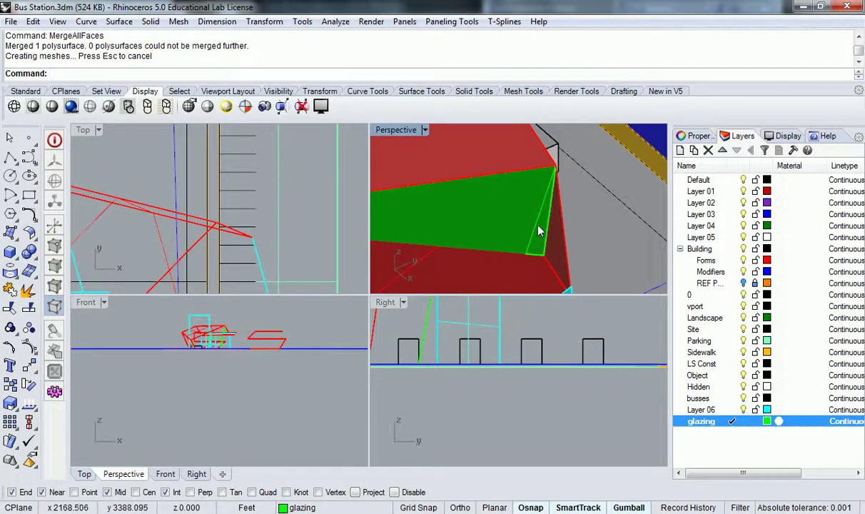
{"action": "left_click", "coordinate": [538, 230]}
{"action": "left_click", "coordinate": [571, 266]}
{"action": "key", "text": "Delete"}
Examine the merged glazing surface in an enlarged perspective view, checking where it meets the roof leg, the lower roof and the ground
{"action": "right_click_drag", "start_coordinate": [524, 218], "coordinate": [534, 191]}
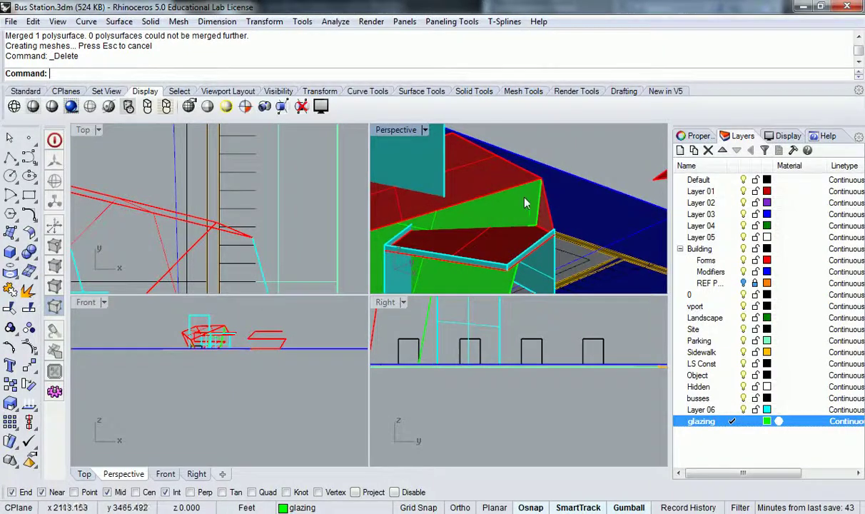
{"action": "scroll", "coordinate": [531, 205], "scroll_direction": "up", "scroll_amount": 5}
{"action": "double_click", "coordinate": [390, 130]}
{"action": "right_click_drag", "start_coordinate": [381, 257], "coordinate": [391, 289]}
{"action": "left_click", "coordinate": [390, 289]}
{"action": "scroll", "coordinate": [393, 286], "scroll_direction": "down", "scroll_amount": 8}
{"action": "scroll", "coordinate": [404, 281], "scroll_direction": "up", "scroll_amount": 10}
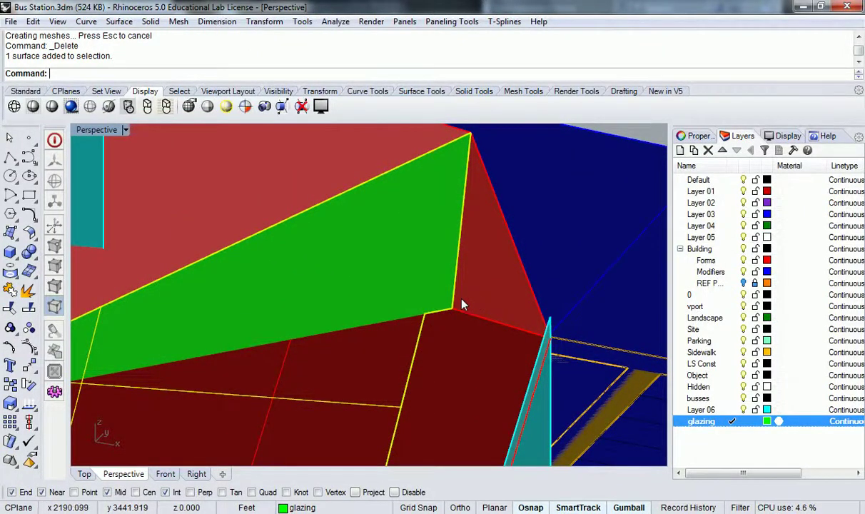
{"action": "scroll", "coordinate": [451, 290], "scroll_direction": "down", "scroll_amount": 10}
{"action": "right_click_drag", "start_coordinate": [488, 309], "coordinate": [396, 248]}
{"action": "scroll", "coordinate": [428, 289], "scroll_direction": "up", "scroll_amount": 7}
{"action": "scroll", "coordinate": [357, 327], "scroll_direction": "up", "scroll_amount": 2}
{"action": "scroll", "coordinate": [393, 247], "scroll_direction": "down", "scroll_amount": 8}
{"action": "scroll", "coordinate": [372, 220], "scroll_direction": "up", "scroll_amount": 4}
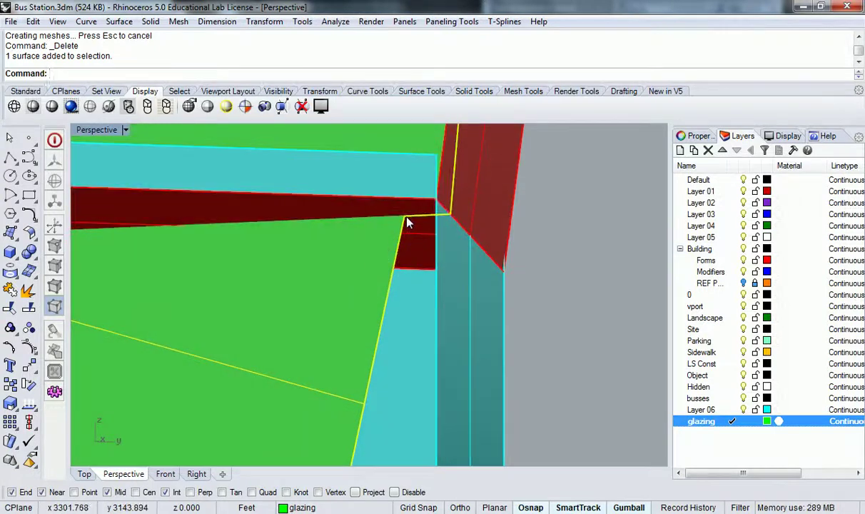
{"action": "scroll", "coordinate": [406, 217], "scroll_direction": "down", "scroll_amount": 3}
{"action": "right_click_drag", "start_coordinate": [406, 218], "coordinate": [432, 254]}
{"action": "scroll", "coordinate": [416, 253], "scroll_direction": "down", "scroll_amount": 3}
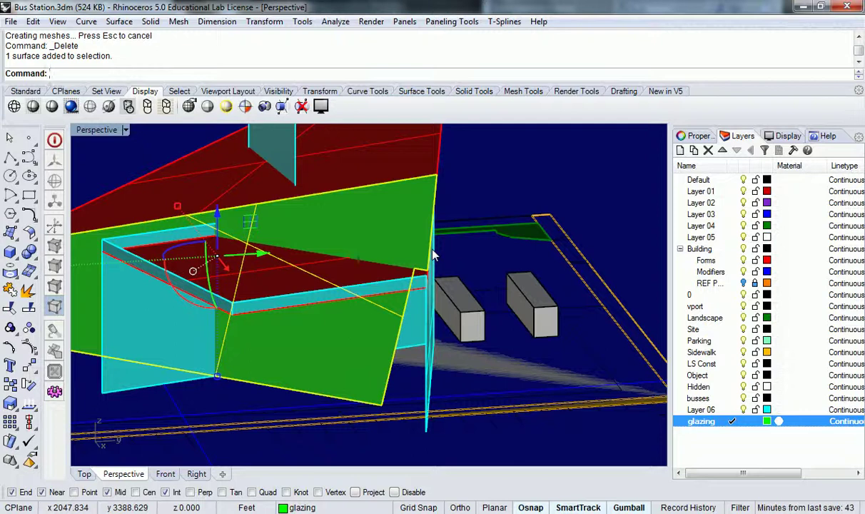
{"action": "right_click_drag", "start_coordinate": [433, 254], "coordinate": [438, 284]}
{"action": "right_click_drag", "start_coordinate": [460, 317], "coordinate": [384, 219]}
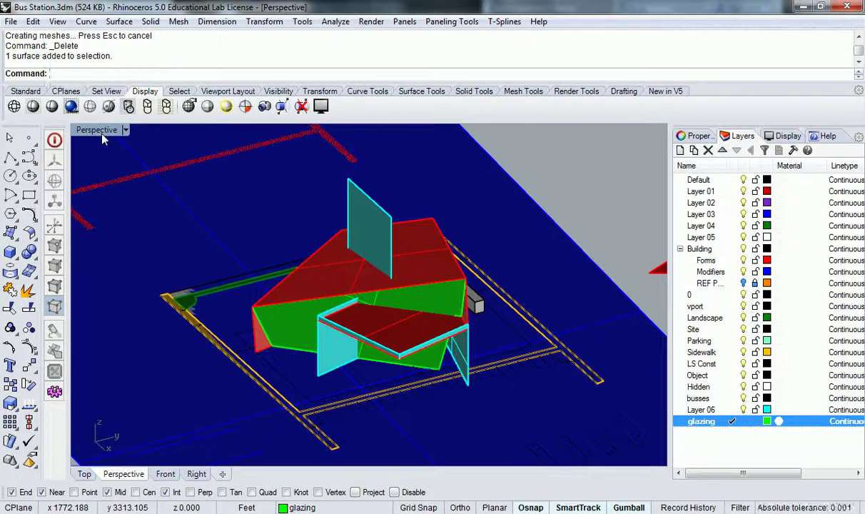
Delete the old wall surface near the glazing's slanted end below the lower roof
{"action": "right_click_drag", "start_coordinate": [579, 344], "coordinate": [439, 352]}
{"action": "left_click", "coordinate": [426, 364]}
{"action": "key", "text": "Delete"}
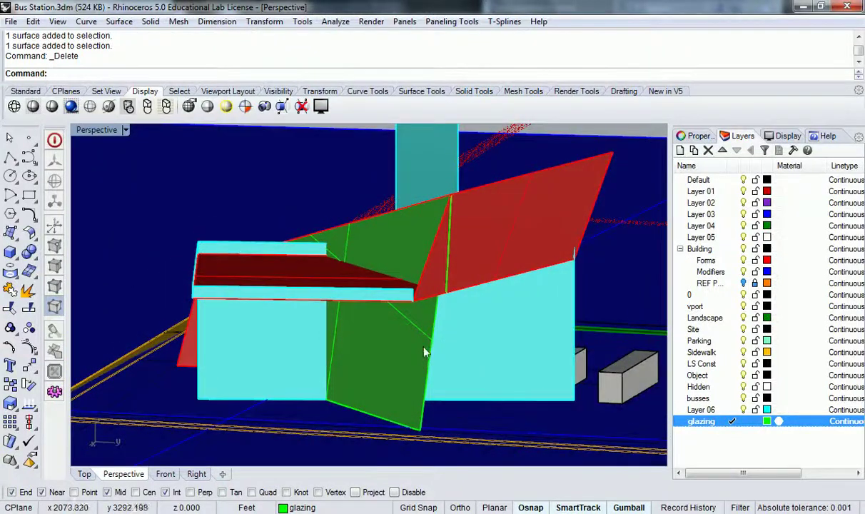
Extrude the slanted edge curve of the merged glazing along the upper roof's lower edge direction, extending it past the roof's far corner
{"action": "right_click_drag", "start_coordinate": [522, 317], "coordinate": [485, 295]}
{"action": "type", "text": "xtrudeCrv"}
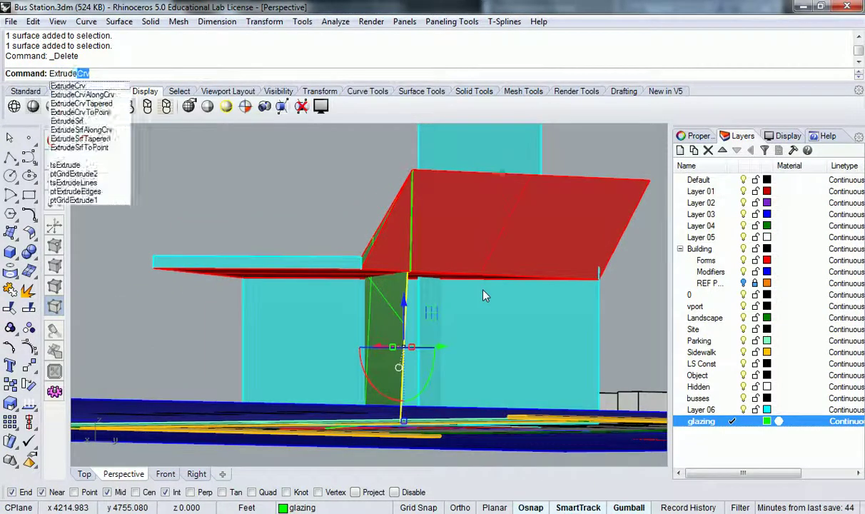
{"action": "key", "text": "Return"}
{"action": "right_click_drag", "start_coordinate": [471, 299], "coordinate": [530, 331]}
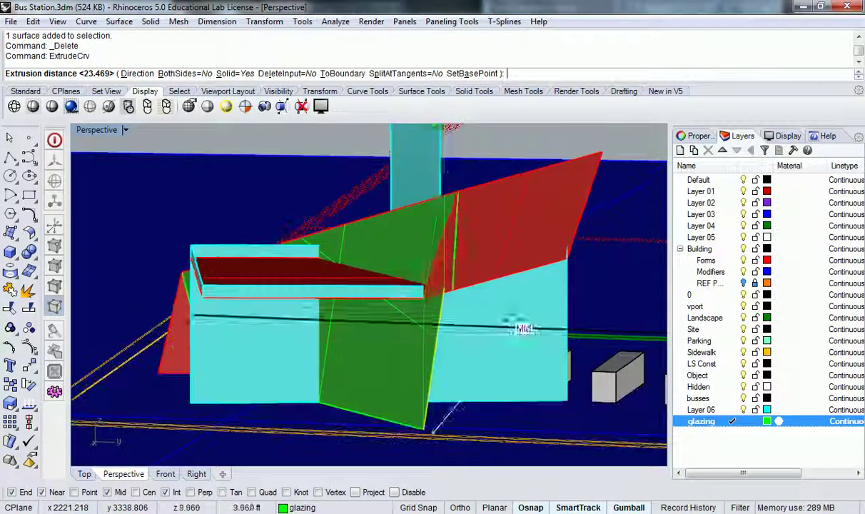
{"action": "left_click", "coordinate": [137, 74]}
{"action": "right_click_drag", "start_coordinate": [436, 257], "coordinate": [461, 309]}
{"action": "left_click", "coordinate": [454, 303]}
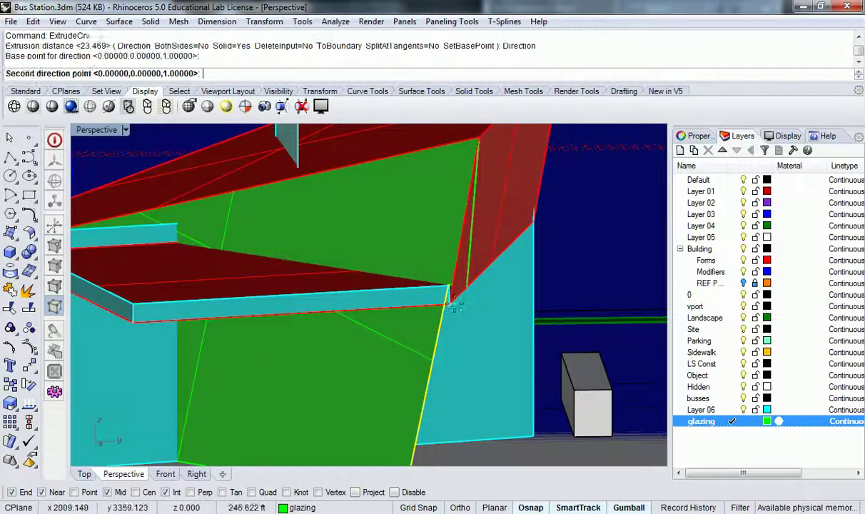
{"action": "left_click", "coordinate": [496, 277]}
{"action": "right_click_drag", "start_coordinate": [548, 249], "coordinate": [479, 271]}
{"action": "left_click", "coordinate": [416, 253]}
Try to trim the overshooting part of the new glazing extrusion using only the old end wall as the cutting object
{"action": "type", "text": "Trim"}
{"action": "key", "text": "Return"}
{"action": "left_click", "coordinate": [478, 265]}
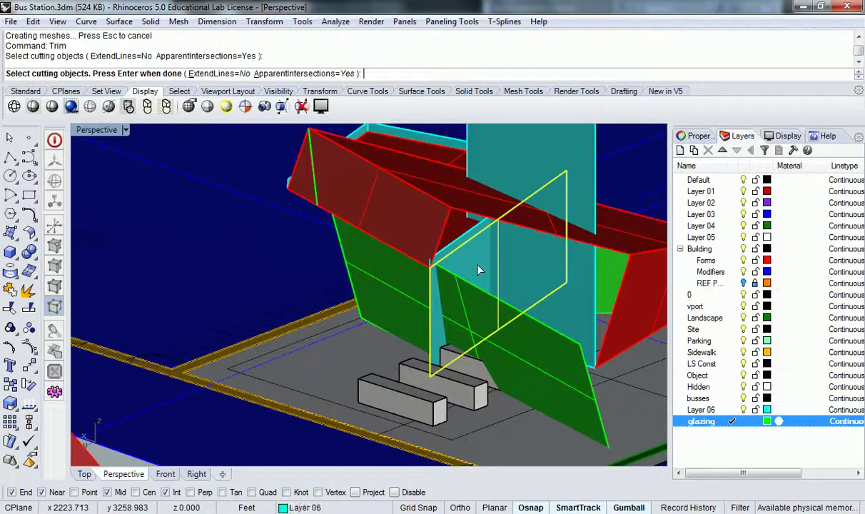
{"action": "key", "text": "Return"}
{"action": "left_click", "coordinate": [526, 332]}
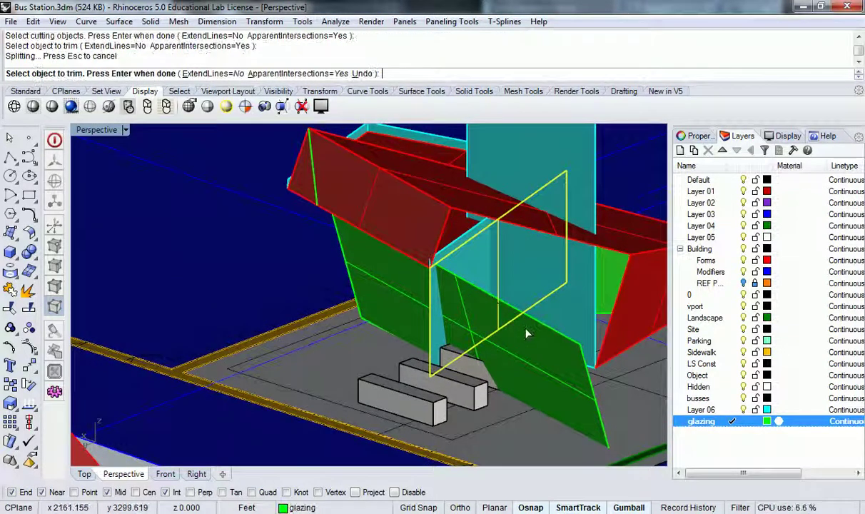
{"action": "left_click", "coordinate": [548, 332]}
{"action": "key", "text": "Escape"}
Trim the excess of the new glazing extrusion, using the old end wall together with the ground plane as cutting objects
{"action": "right_click_drag", "start_coordinate": [504, 378], "coordinate": [571, 353]}
{"action": "mouse_move", "coordinate": [490, 327]}
{"action": "right_mouse_down"}
{"action": "mouse_move", "coordinate": [538, 325]}
{"action": "mouse_move", "coordinate": [491, 361]}
{"action": "mouse_move", "coordinate": [482, 318]}
{"action": "right_mouse_up"}
{"action": "key", "text": "Return"}
{"action": "left_click", "coordinate": [450, 237]}
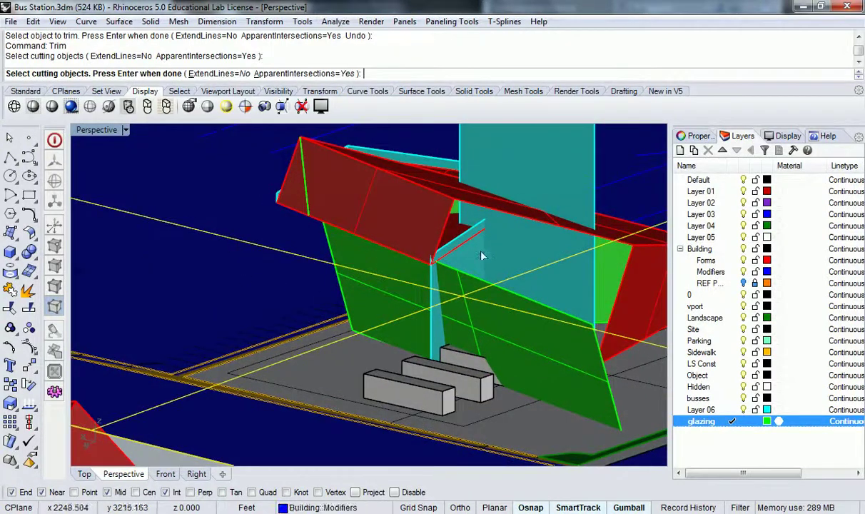
{"action": "left_click", "coordinate": [447, 246]}
{"action": "key", "text": "Return"}
{"action": "left_click", "coordinate": [571, 360]}
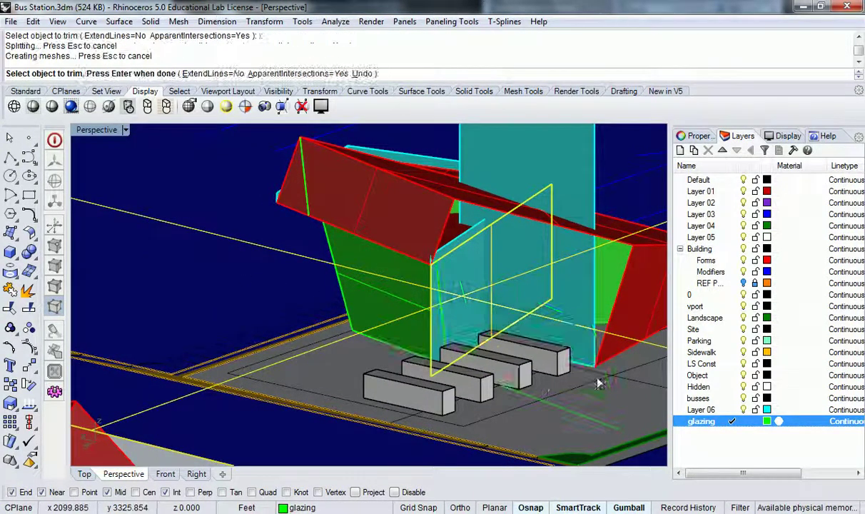
{"action": "right_click_drag", "start_coordinate": [552, 360], "coordinate": [383, 351]}
{"action": "left_click", "coordinate": [615, 352]}
{"action": "key", "text": "Return"}
Delete the old end wall used as a cutter and check the new glazing corner below the upper and lower roofs
{"action": "left_click", "coordinate": [471, 289]}
{"action": "key", "text": "Delete"}
{"action": "right_click_drag", "start_coordinate": [356, 246], "coordinate": [417, 297]}
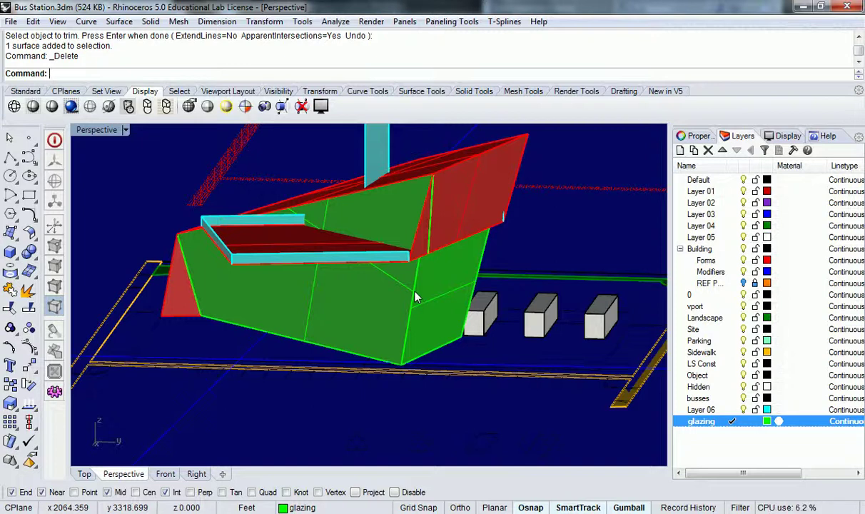
{"action": "right_click_drag", "start_coordinate": [418, 298], "coordinate": [401, 290]}
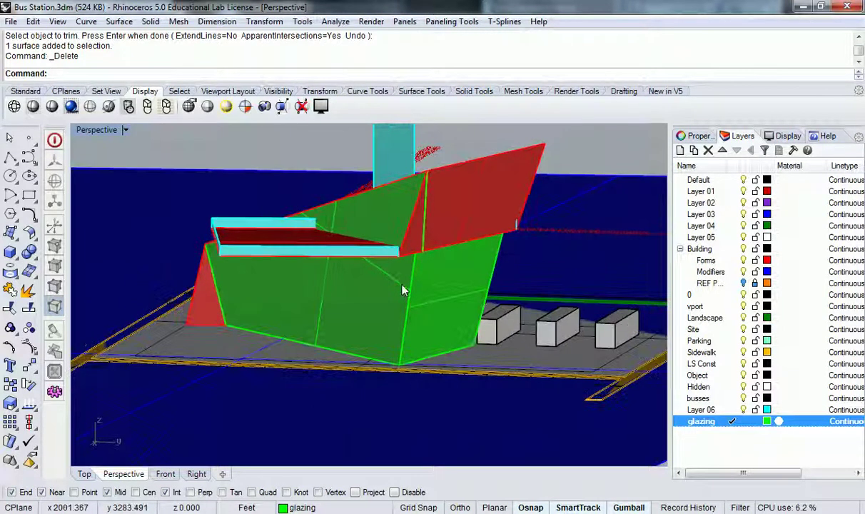